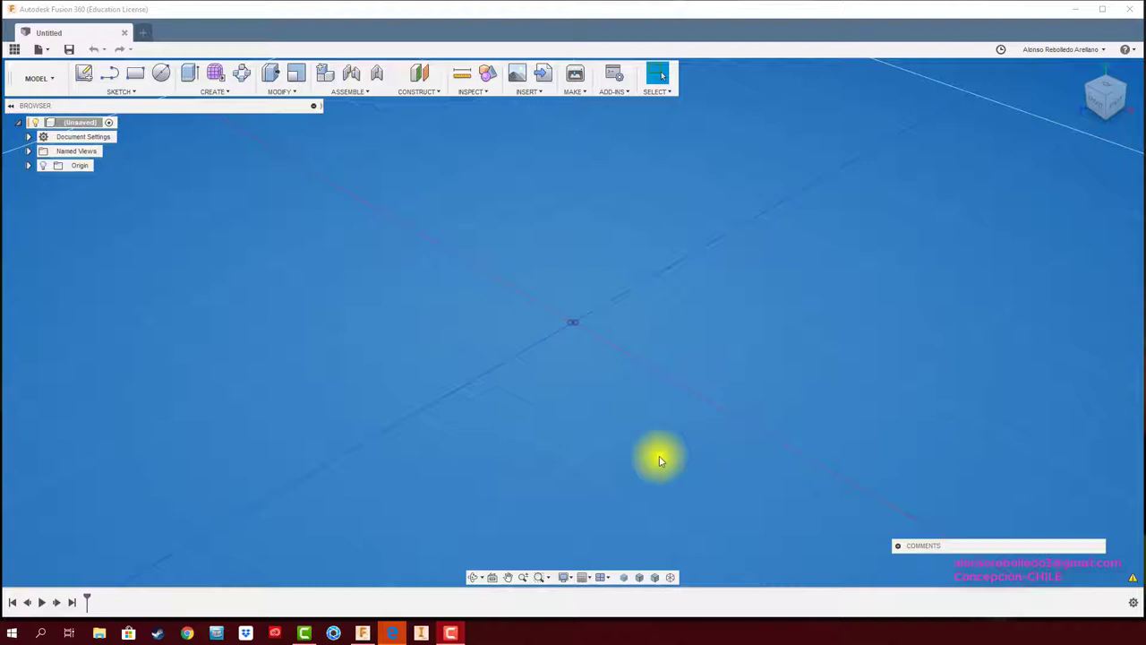
Draw a centre rectangle on the horizontal ground plane, centred on the origin
{"action": "left_click", "coordinate": [15, 49]}
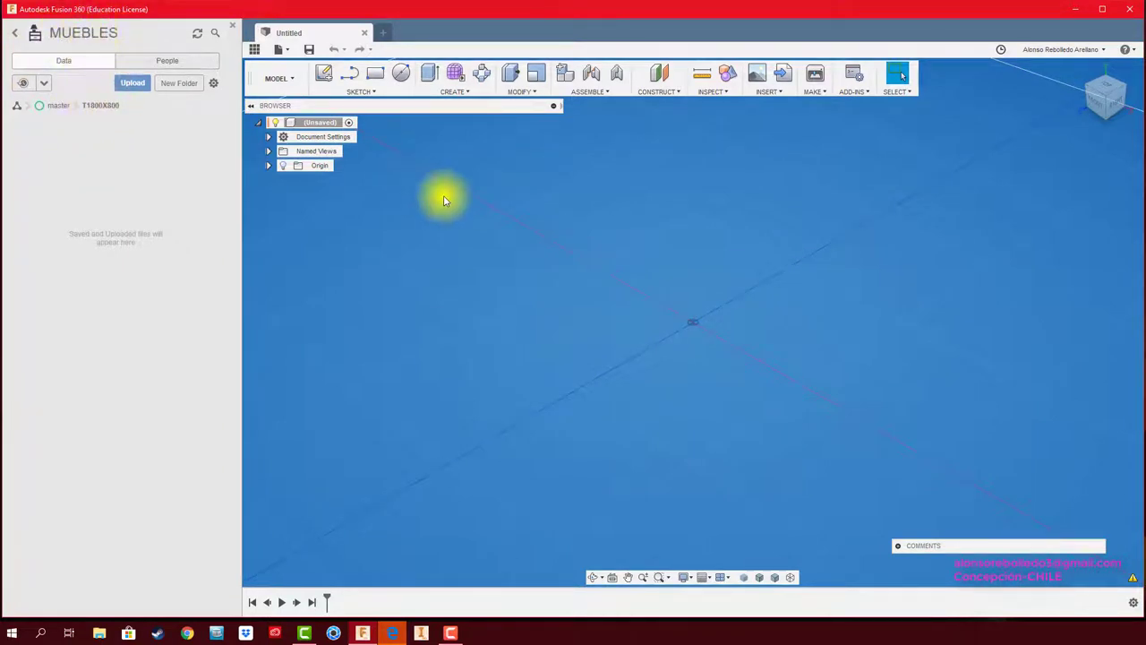
{"action": "left_click", "coordinate": [232, 26]}
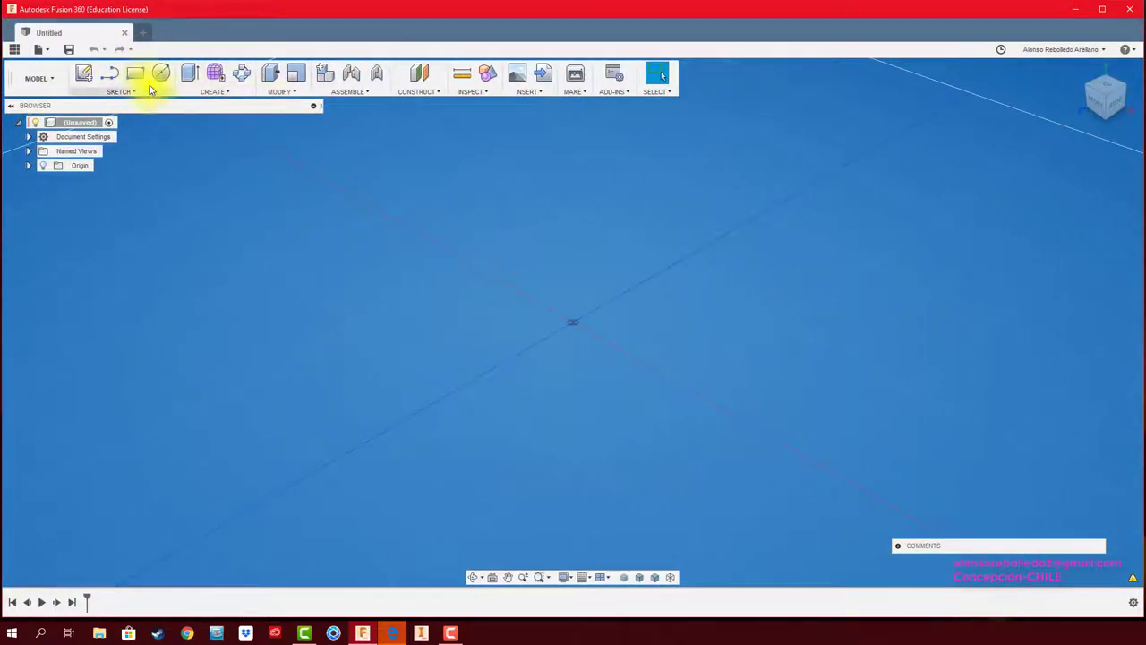
{"action": "left_click", "coordinate": [143, 92]}
{"action": "mouse_move", "coordinate": [100, 133]}
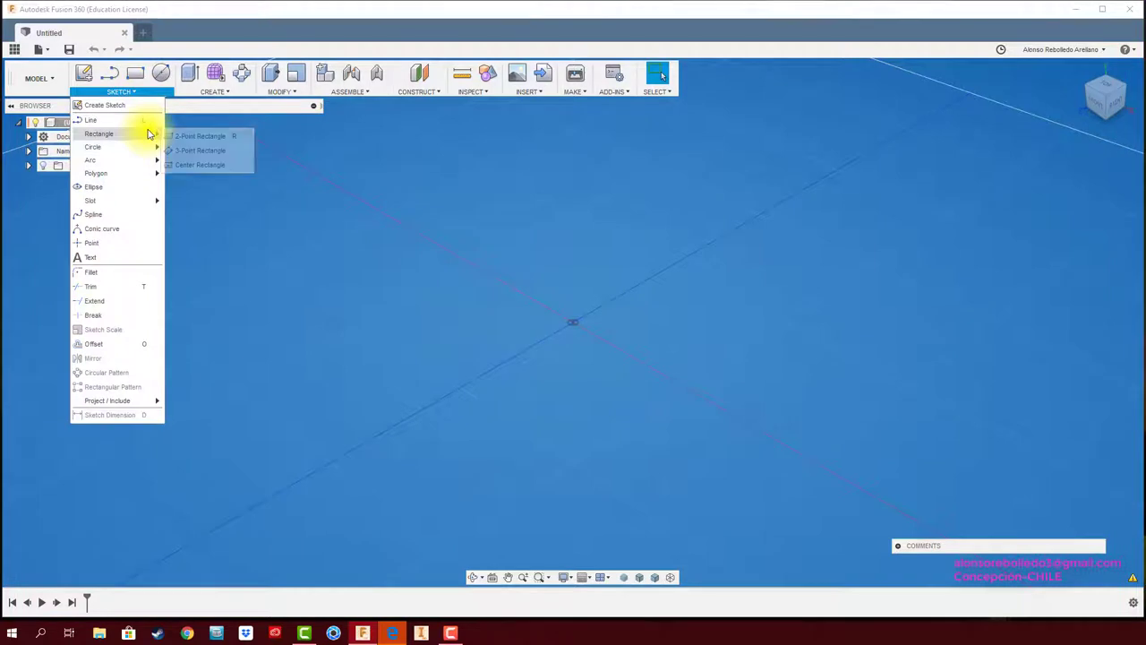
{"action": "left_click", "coordinate": [197, 166]}
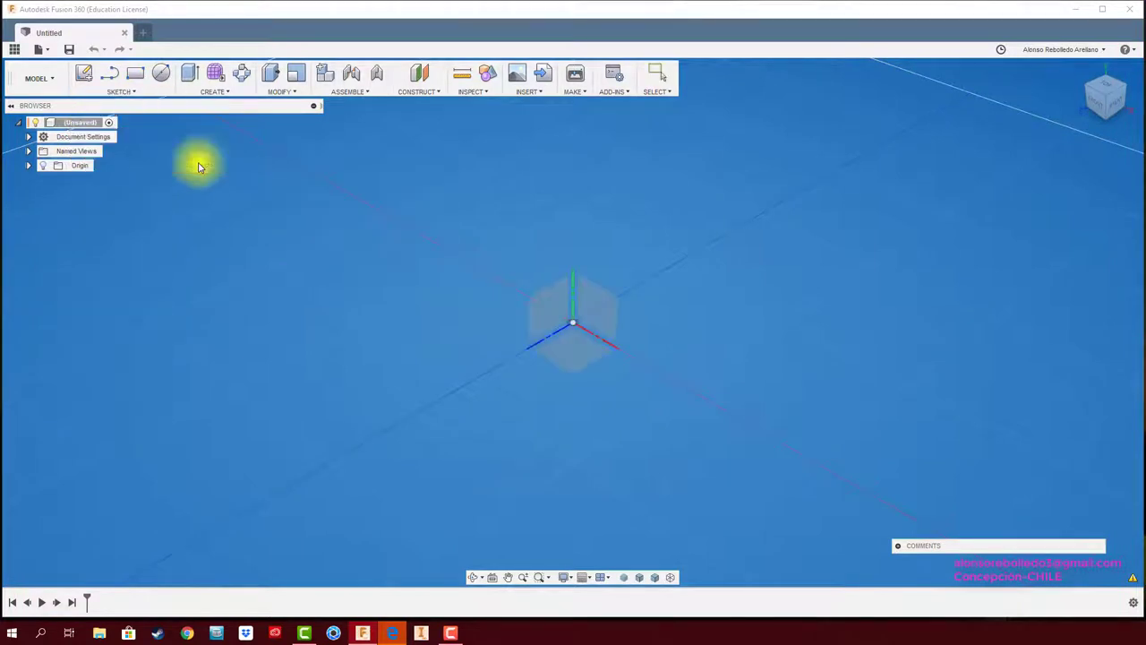
{"action": "left_click", "coordinate": [573, 351]}
{"action": "left_click", "coordinate": [534, 285]}
{"action": "left_click", "coordinate": [767, 391]}
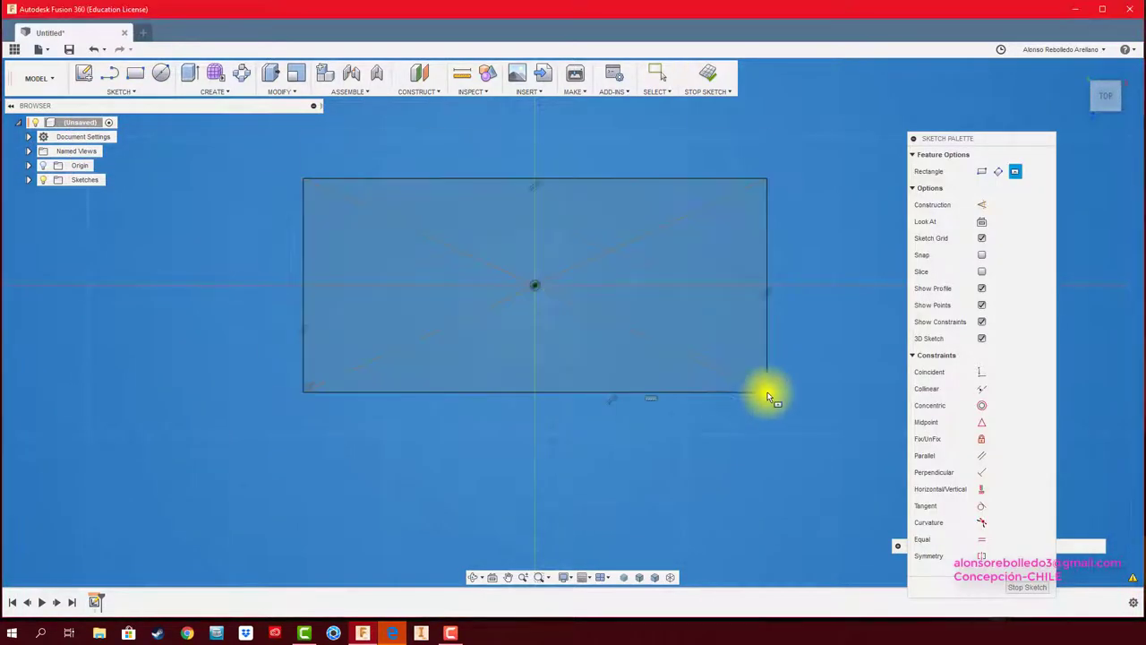
Dimension the rectangle's length and width for the tabletop, then finish the sketch
{"action": "key", "text": "Escape"}
{"action": "left_click", "coordinate": [680, 394]}
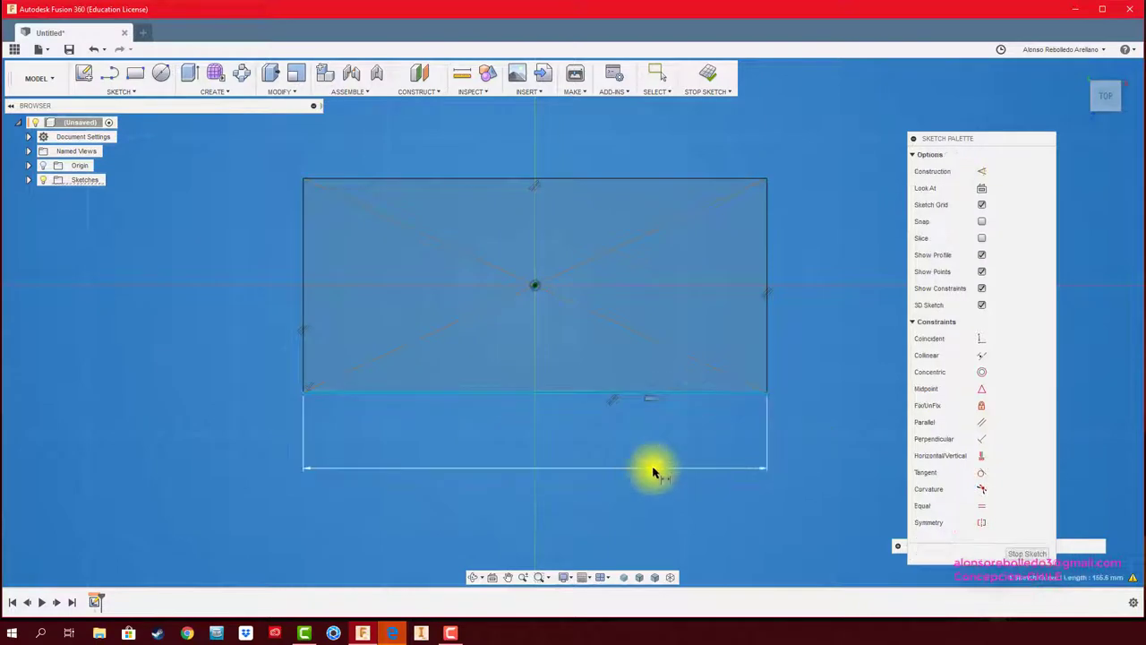
{"action": "left_click", "coordinate": [654, 468]}
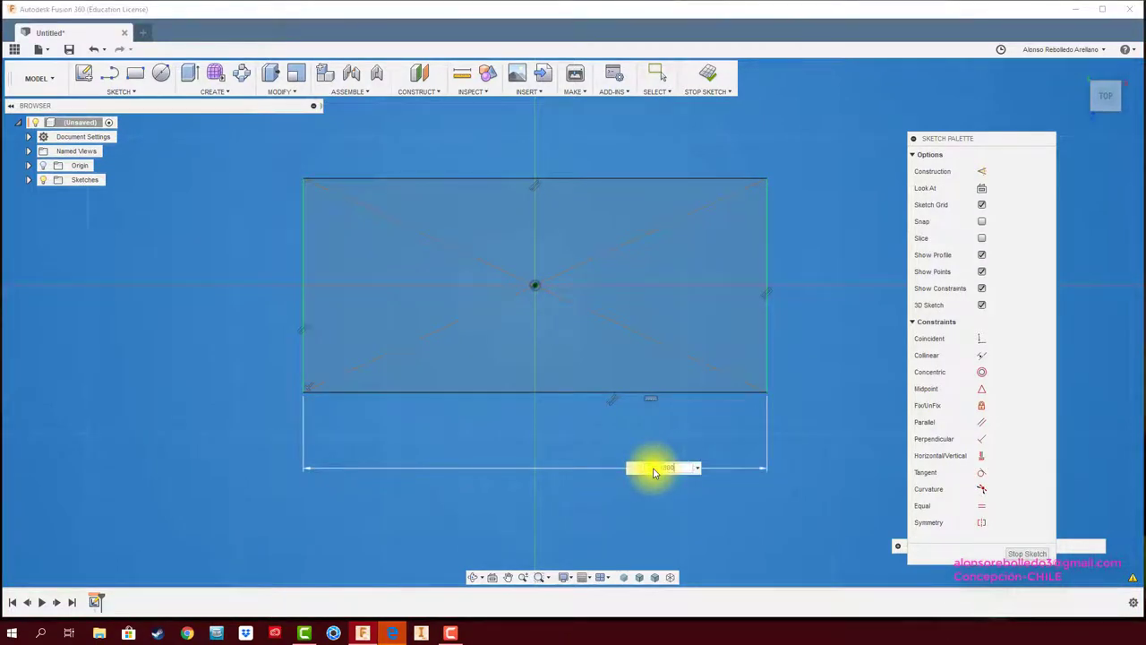
{"action": "key", "text": "Return"}
{"action": "scroll", "coordinate": [654, 472], "scroll_direction": "down", "scroll_amount": 1}
{"action": "scroll", "coordinate": [654, 472], "scroll_direction": "down", "scroll_amount": 1}
{"action": "scroll", "coordinate": [654, 472], "scroll_direction": "down", "scroll_amount": 1}
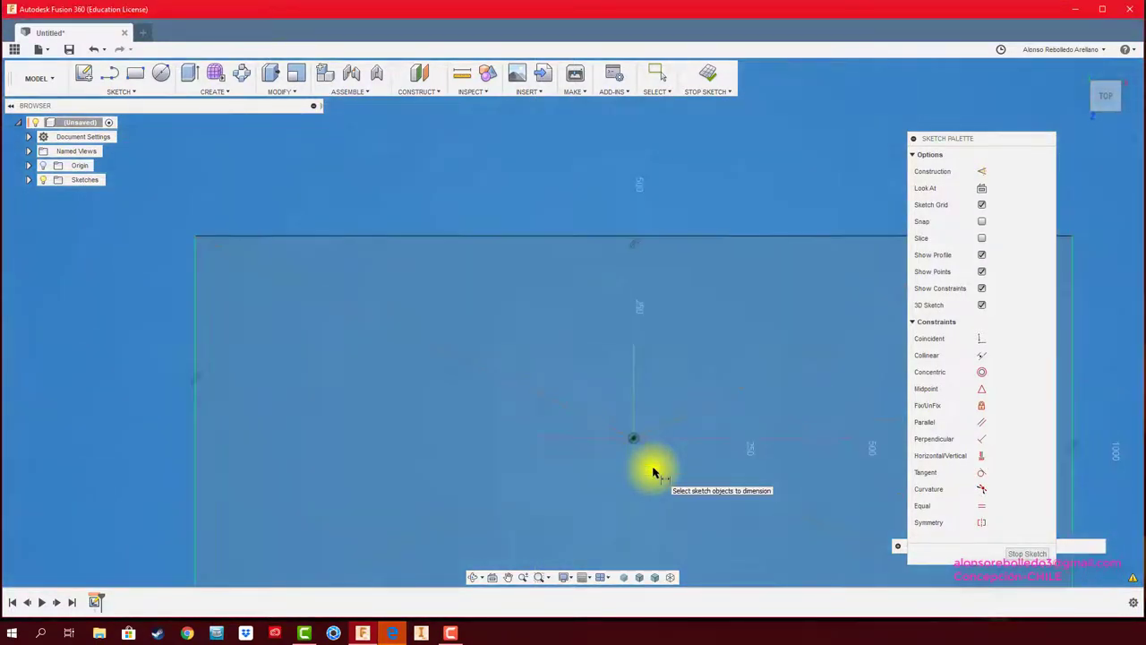
{"action": "middle_click_drag", "start_coordinate": [653, 469], "coordinate": [751, 381]}
{"action": "left_click", "coordinate": [296, 420]}
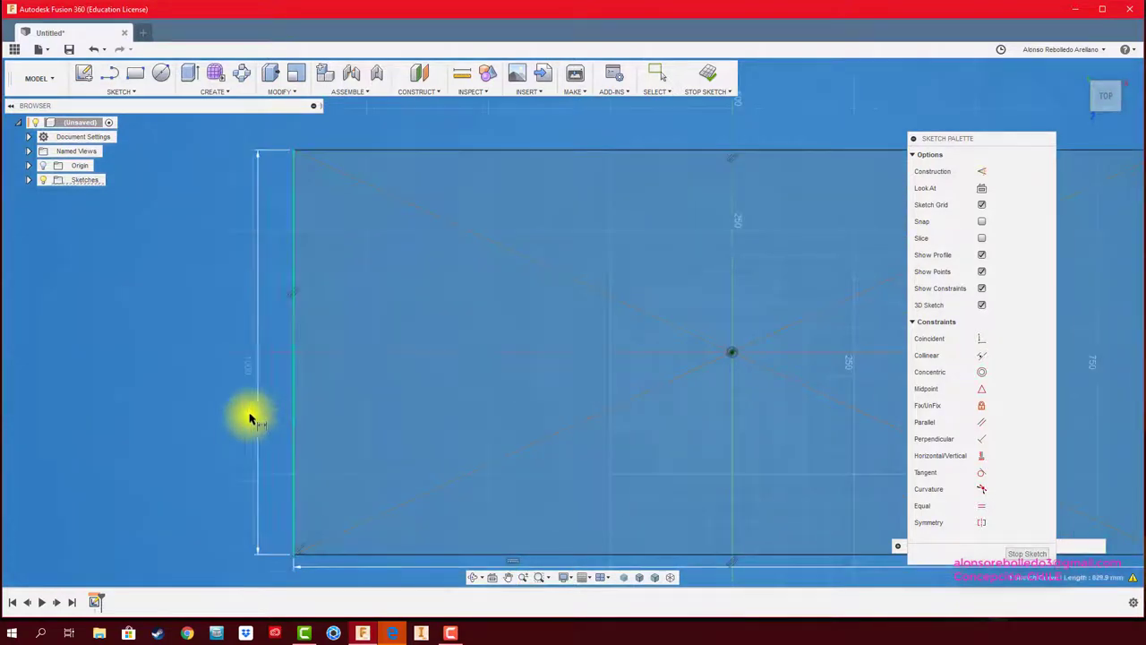
{"action": "left_click", "coordinate": [251, 414]}
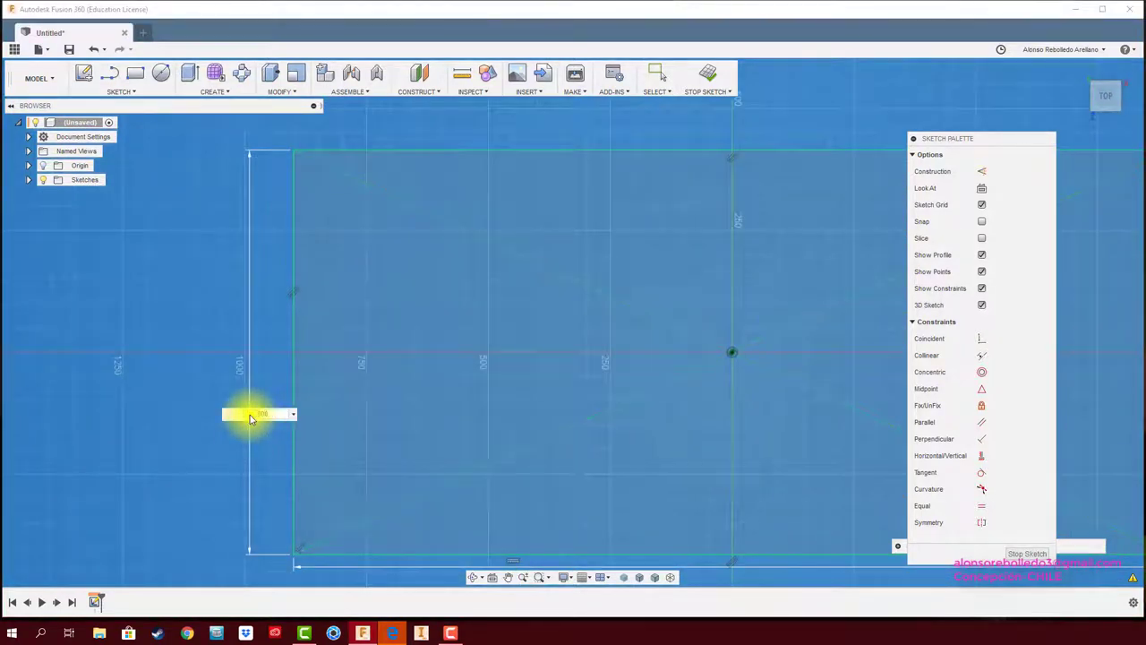
{"action": "left_click", "coordinate": [708, 74]}
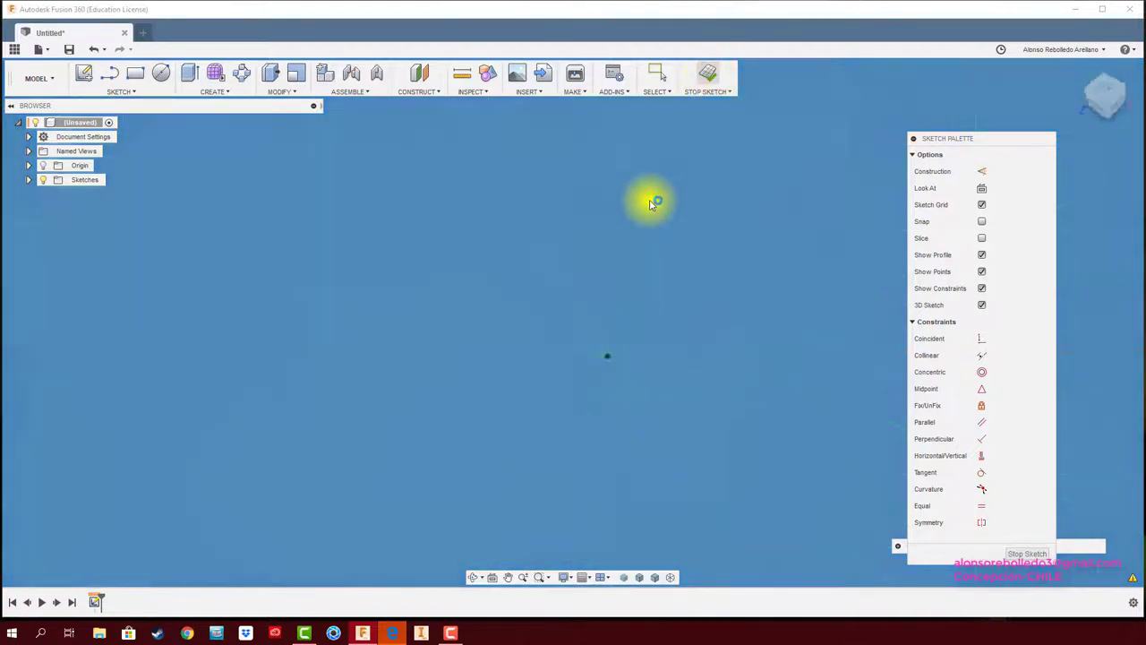
Extrude the rectangle profile 3 mm into a thin plate
{"action": "key", "text": "e"}
{"action": "left_click", "coordinate": [611, 320]}
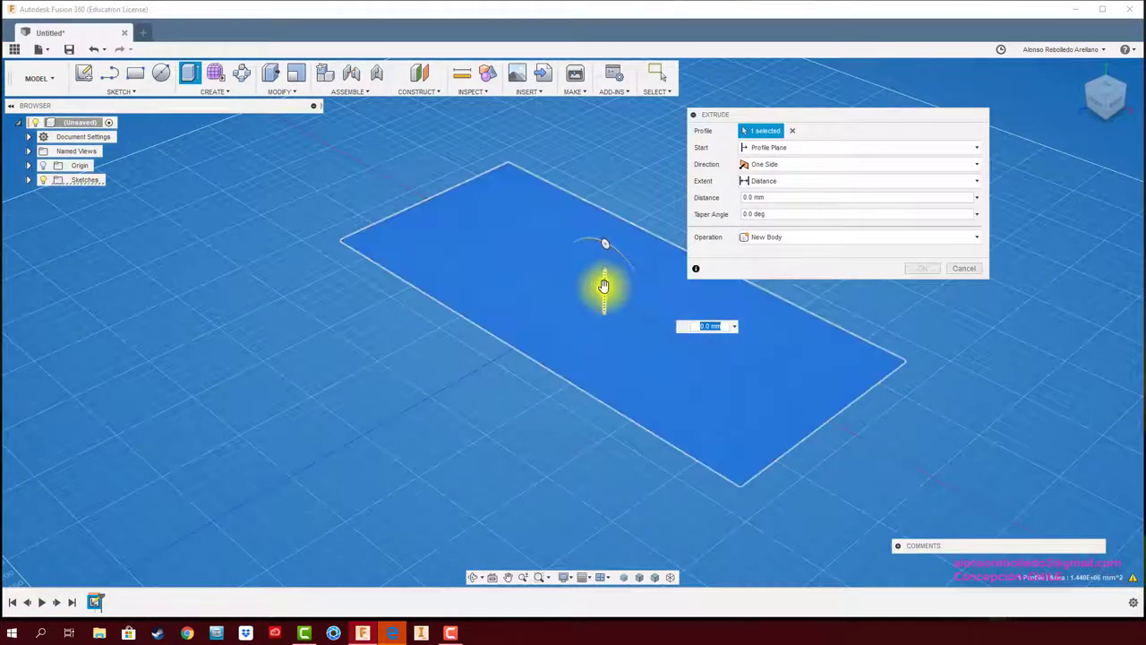
{"action": "left_click_drag", "start_coordinate": [605, 286], "coordinate": [605, 261]}
{"action": "left_click_drag", "start_coordinate": [824, 197], "coordinate": [711, 199]}
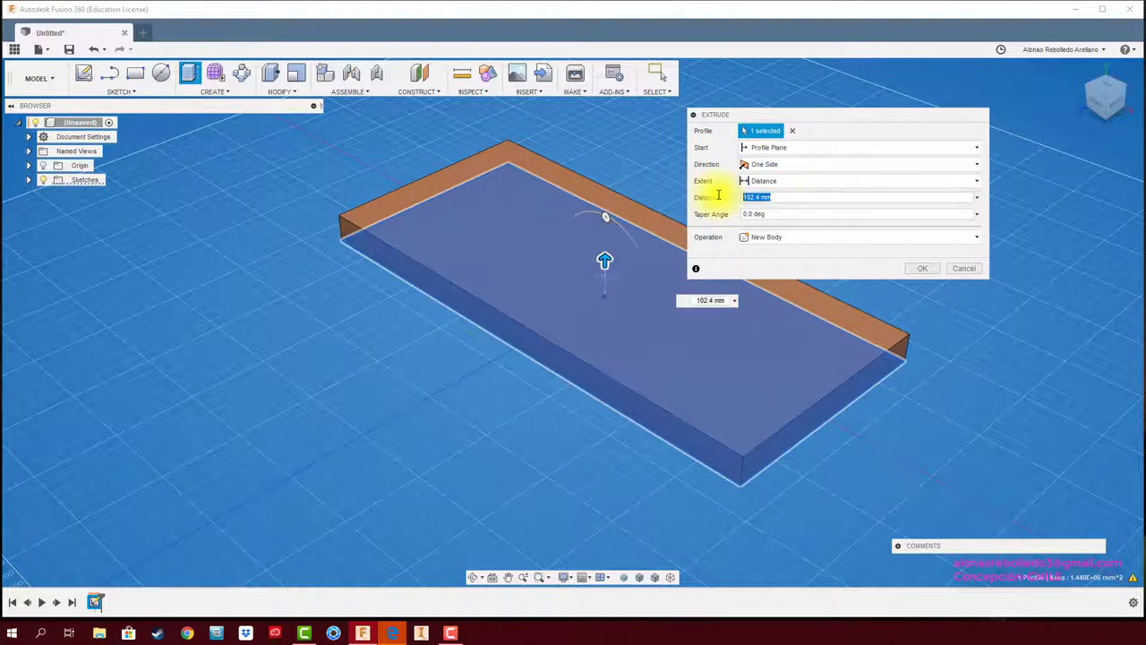
{"action": "type", "text": "3"}
{"action": "key", "text": "Return"}
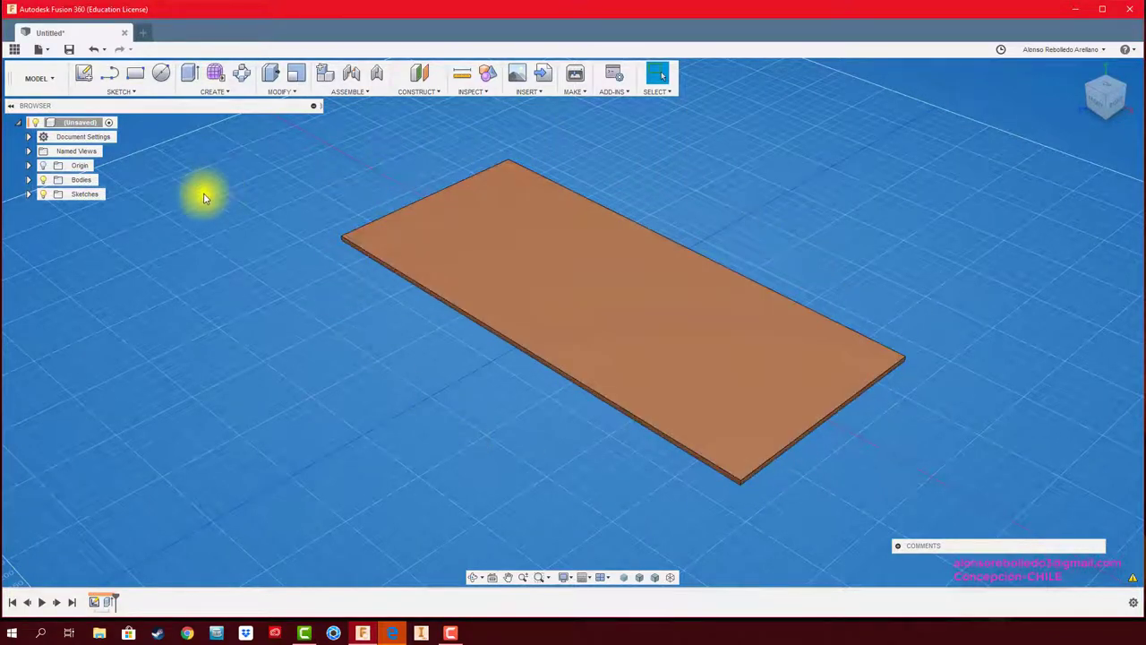
Convert Body1 into a component and rename it CUBIERTA
{"action": "left_click", "coordinate": [30, 180]}
{"action": "left_click", "coordinate": [87, 194]}
{"action": "right_click", "coordinate": [87, 195]}
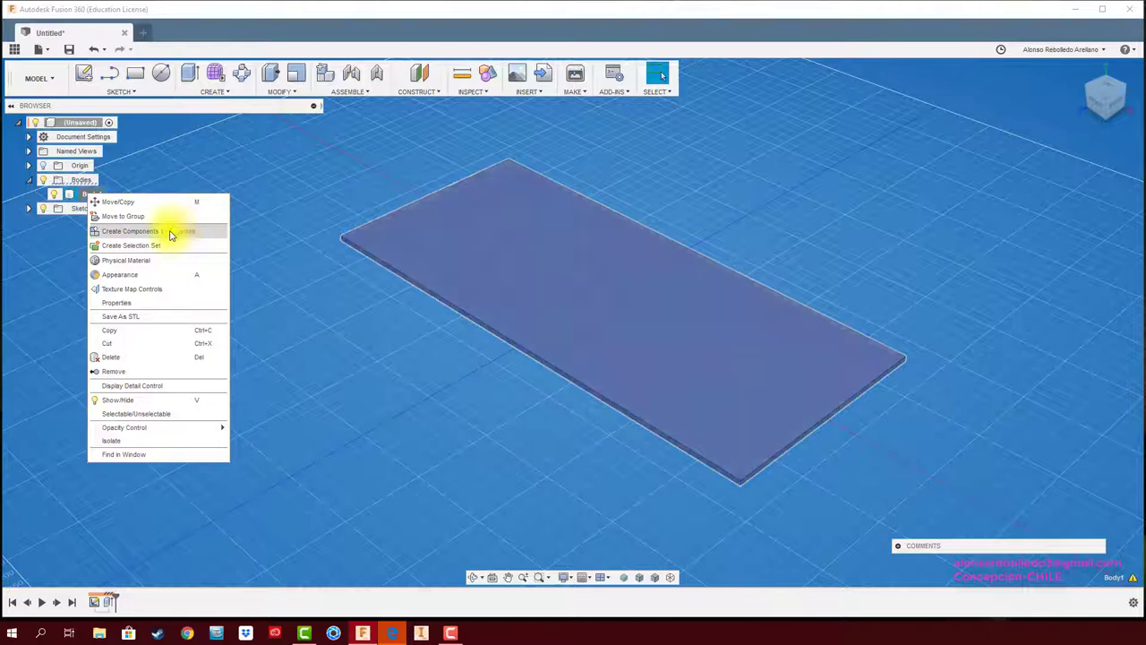
{"action": "left_click", "coordinate": [172, 234]}
{"action": "double_click", "coordinate": [97, 194]}
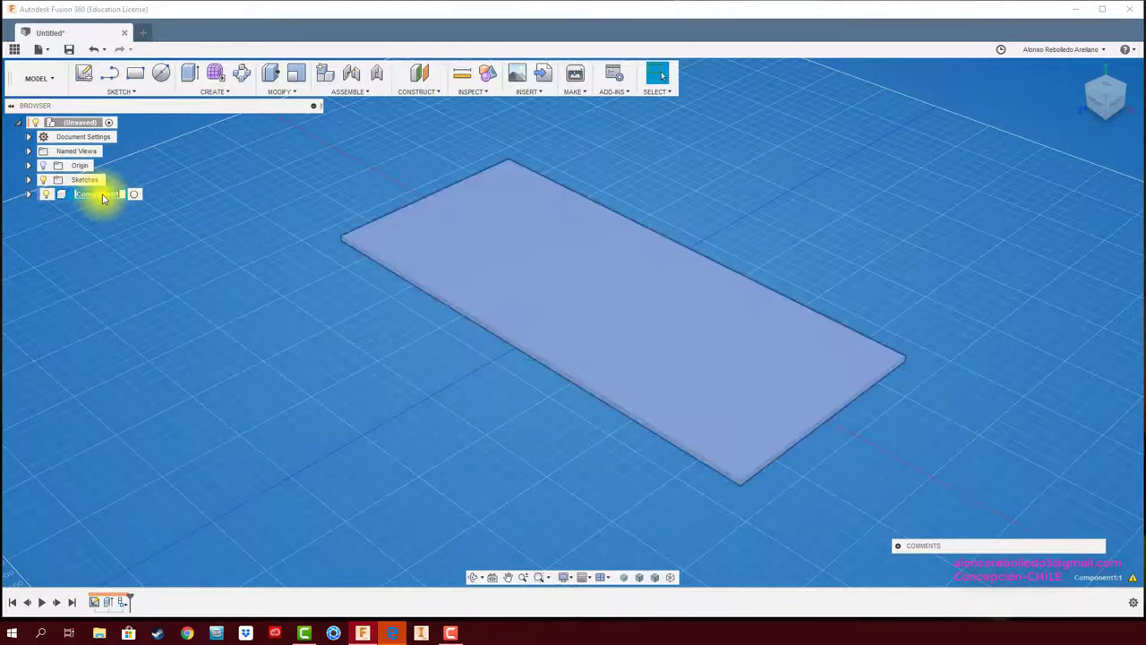
{"action": "type", "text": "C"}
{"action": "type", "text": "UBI"}
{"action": "type", "text": "ERTA"}
{"action": "left_click", "coordinate": [181, 297]}
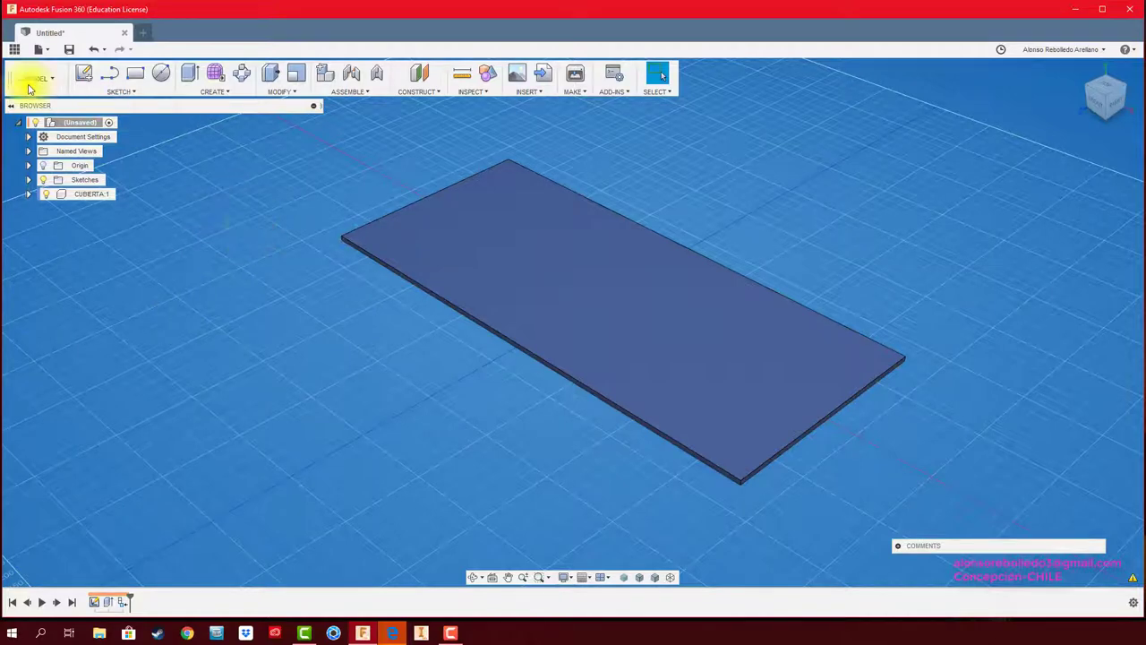
Save the design as T1800X800 in the MUEBLES project, then start a new blank design
{"action": "left_click", "coordinate": [14, 48]}
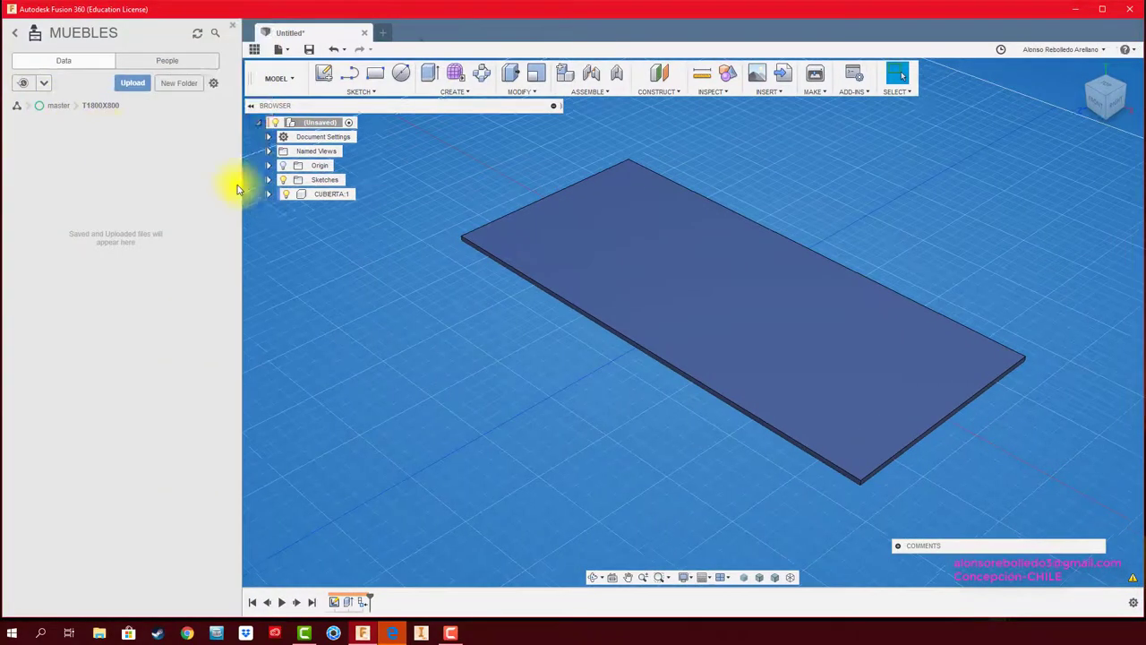
{"action": "left_click", "coordinate": [308, 48]}
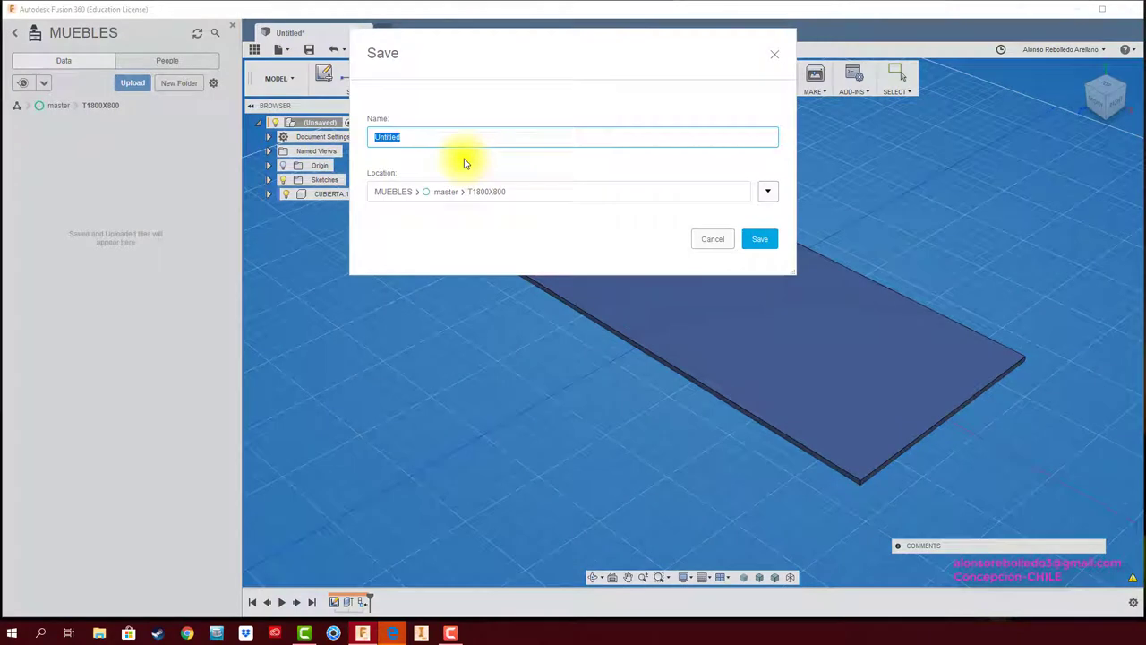
{"action": "type", "text": "T"}
{"action": "type", "text": "1800"}
{"action": "type", "text": "X800"}
{"action": "left_click", "coordinate": [760, 238]}
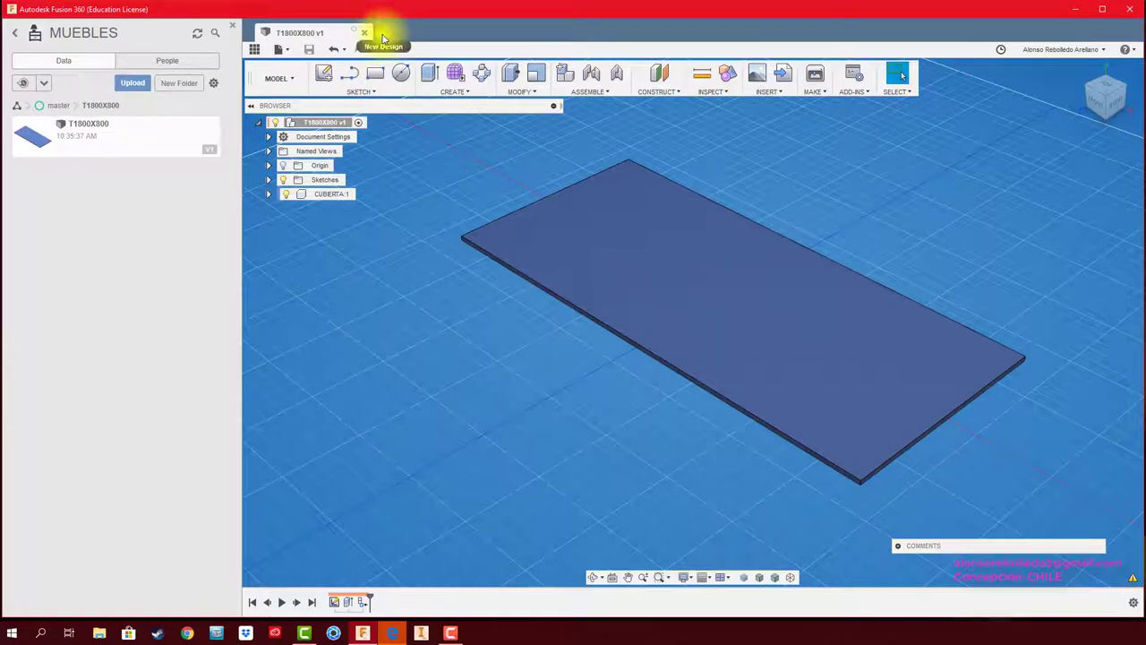
{"action": "left_click", "coordinate": [383, 36]}
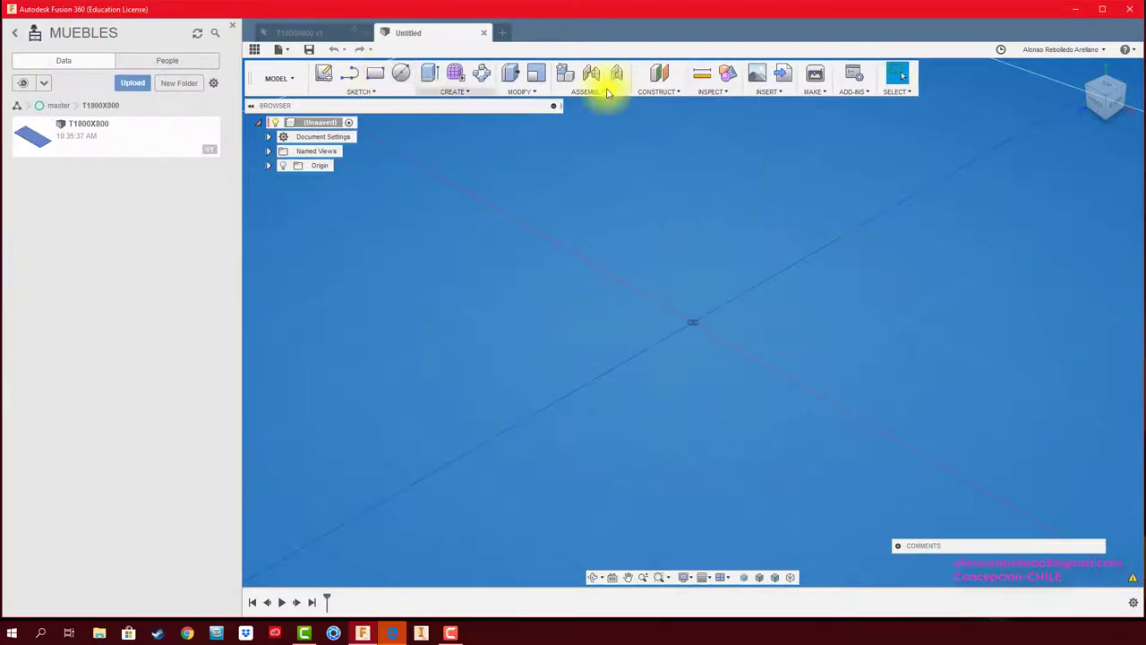
Draw an upright two-point rectangle on the front vertical plane, anchored at the origin
{"action": "left_click", "coordinate": [375, 72]}
{"action": "left_click", "coordinate": [701, 313]}
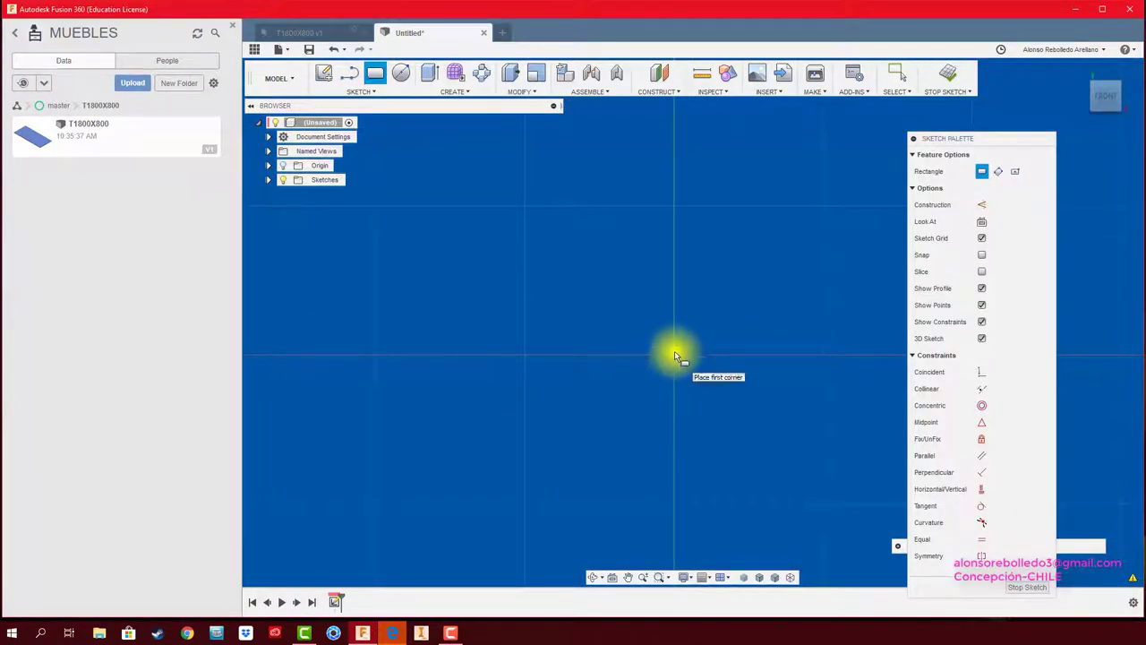
{"action": "left_click", "coordinate": [675, 355]}
{"action": "left_click", "coordinate": [748, 138]}
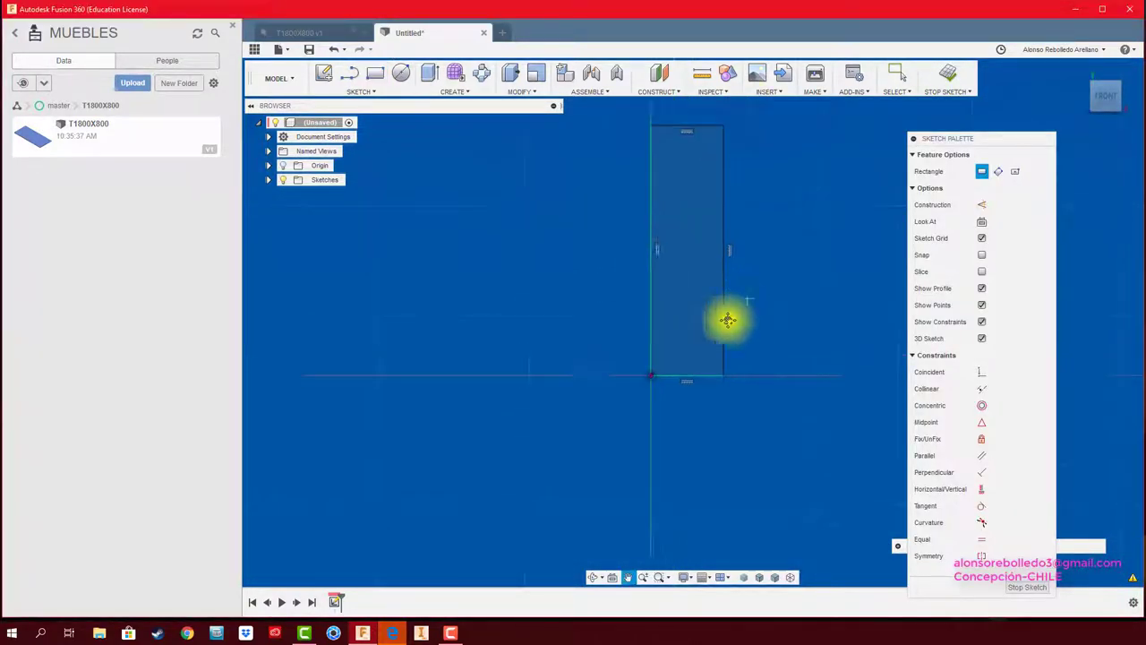
{"action": "middle_click_drag", "start_coordinate": [727, 317], "coordinate": [696, 386]}
Dimension the rectangle's height to 700 mm
{"action": "key", "text": "Escape"}
{"action": "left_click", "coordinate": [674, 366]}
{"action": "left_click", "coordinate": [737, 363]}
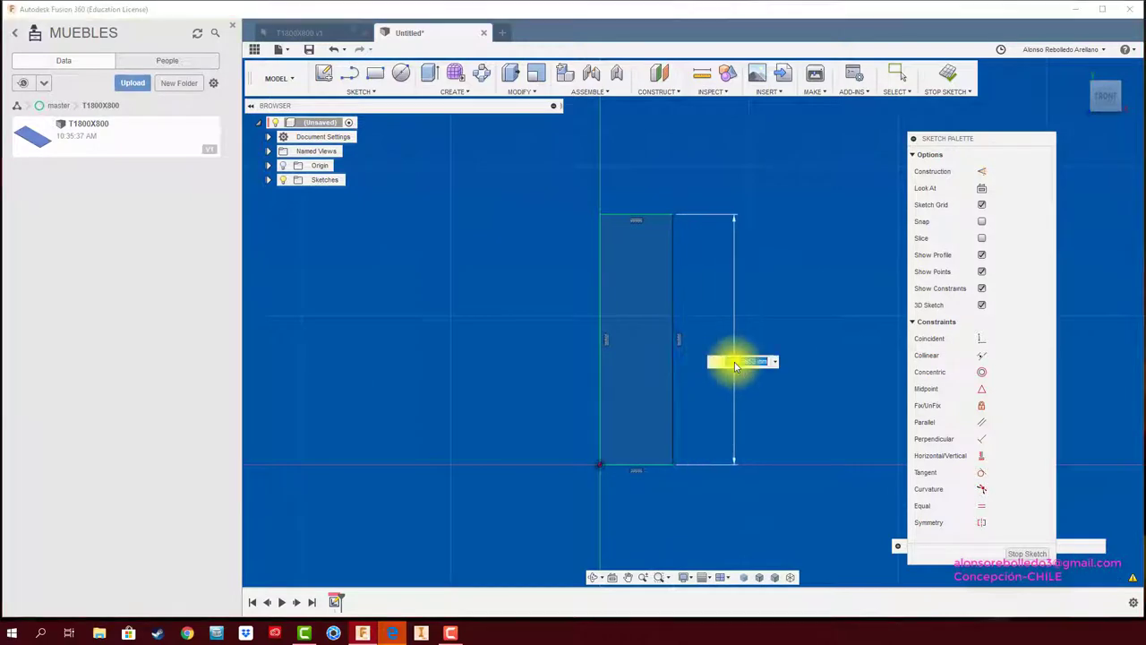
{"action": "type", "text": "18"}
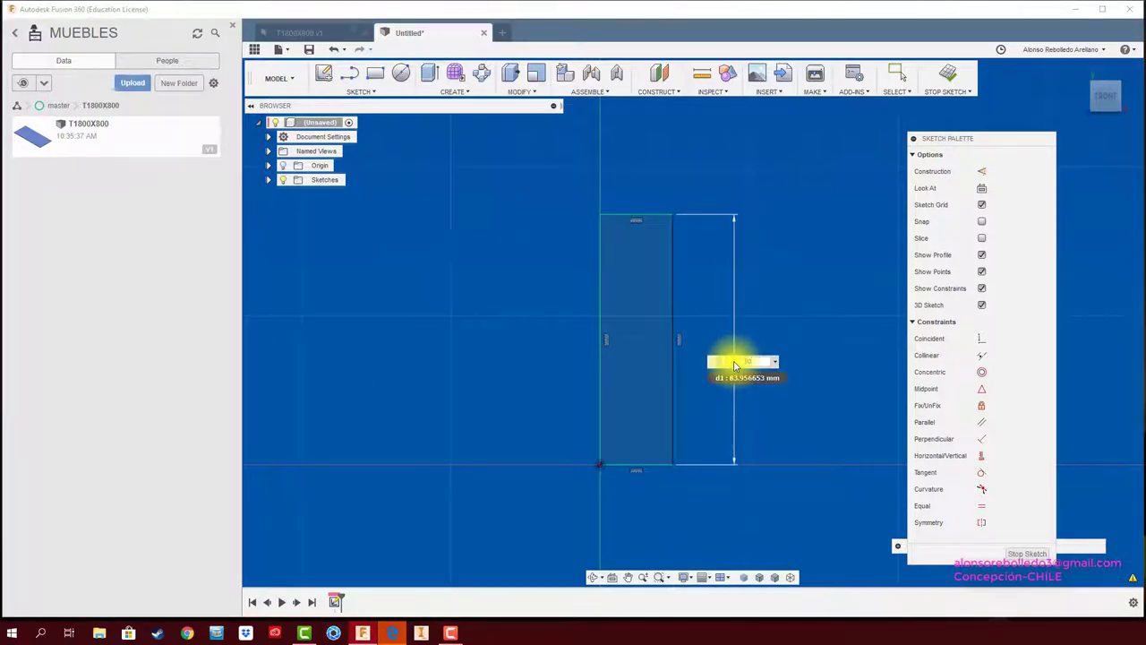
{"action": "key", "text": "Return"}
{"action": "scroll", "coordinate": [735, 361], "scroll_direction": "down", "scroll_amount": 2}
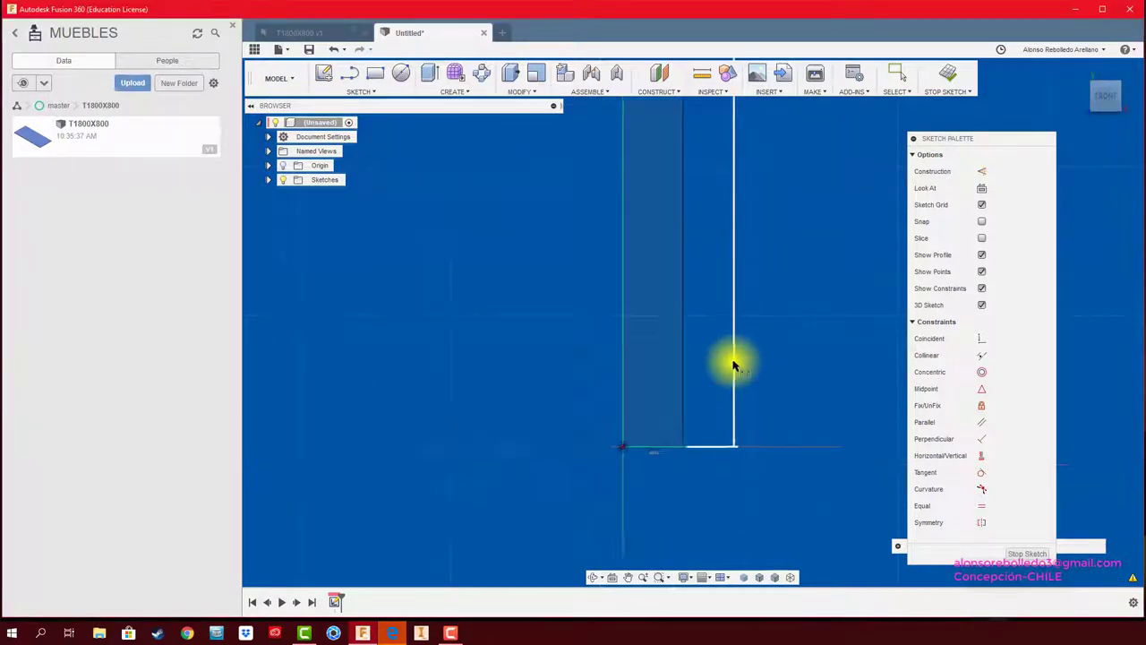
{"action": "scroll", "coordinate": [733, 355], "scroll_direction": "down", "scroll_amount": 2}
{"action": "middle_click_drag", "start_coordinate": [732, 353], "coordinate": [682, 499]}
{"action": "middle_click_drag", "start_coordinate": [686, 156], "coordinate": [668, 381]}
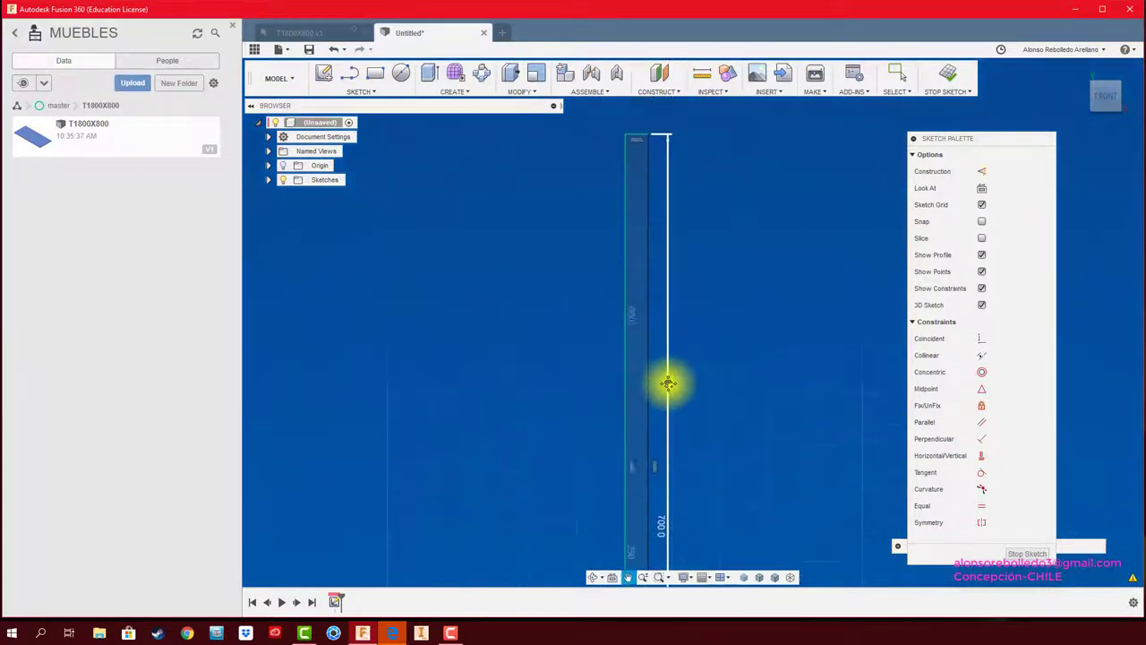
{"action": "scroll", "coordinate": [633, 183], "scroll_direction": "up", "scroll_amount": 1}
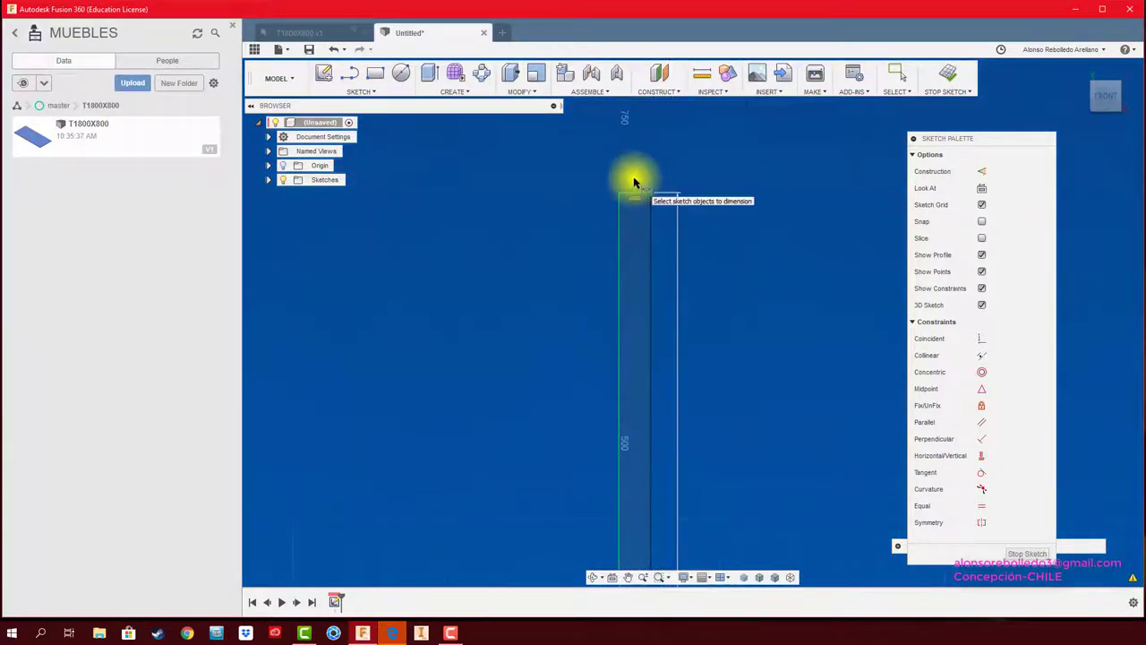
Dimension the rectangle's top edge to 55 mm width
{"action": "left_click", "coordinate": [629, 193]}
{"action": "scroll", "coordinate": [637, 169], "scroll_direction": "up", "scroll_amount": 1}
{"action": "left_click", "coordinate": [640, 167]}
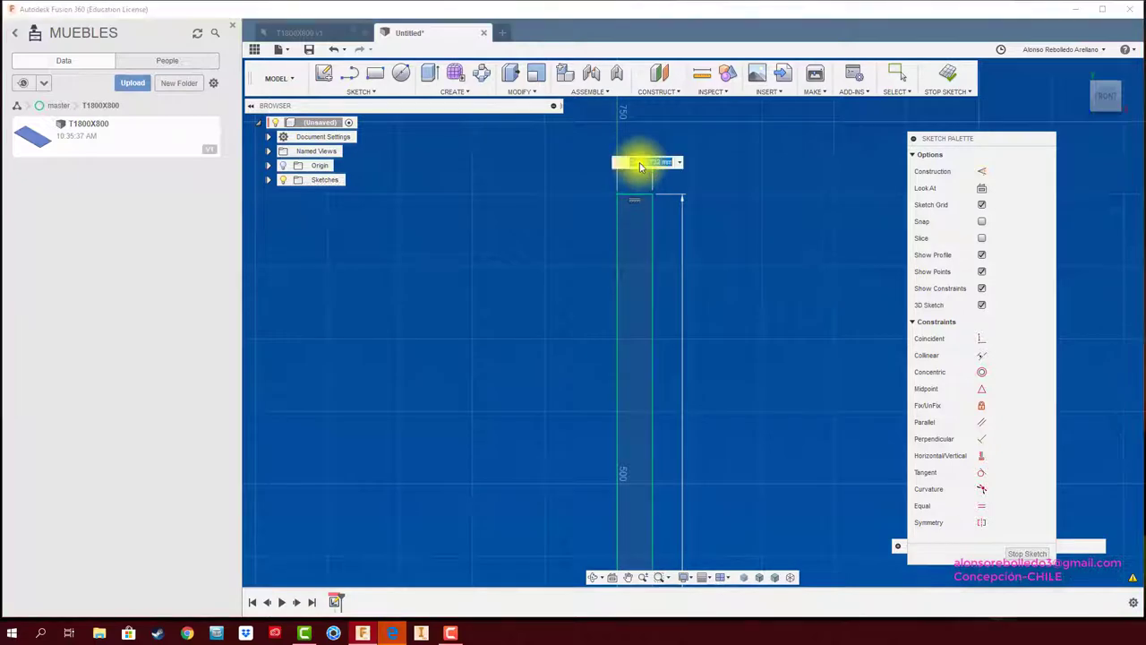
{"action": "type", "text": "55"}
{"action": "key", "text": "Return"}
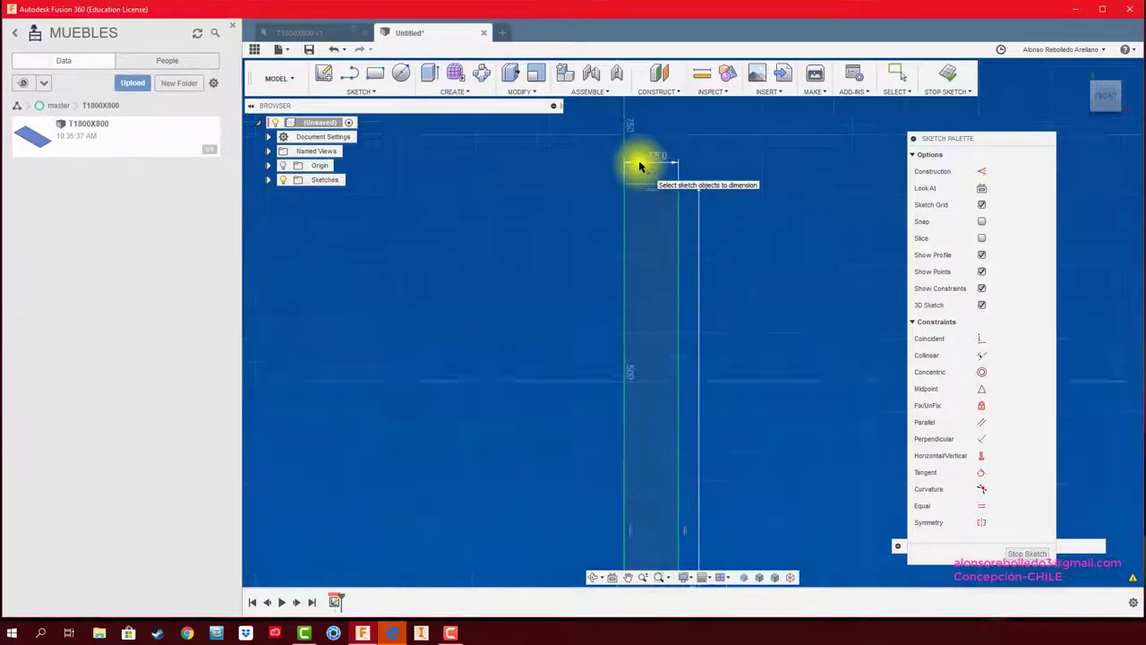
{"action": "scroll", "coordinate": [647, 229], "scroll_direction": "down", "scroll_amount": 4}
{"action": "scroll", "coordinate": [665, 394], "scroll_direction": "down", "scroll_amount": 1}
{"action": "mouse_move", "coordinate": [686, 404]}
{"action": "middle_mouse_down"}
{"action": "mouse_move", "coordinate": [722, 301]}
{"action": "mouse_move", "coordinate": [717, 317]}
{"action": "middle_mouse_up"}
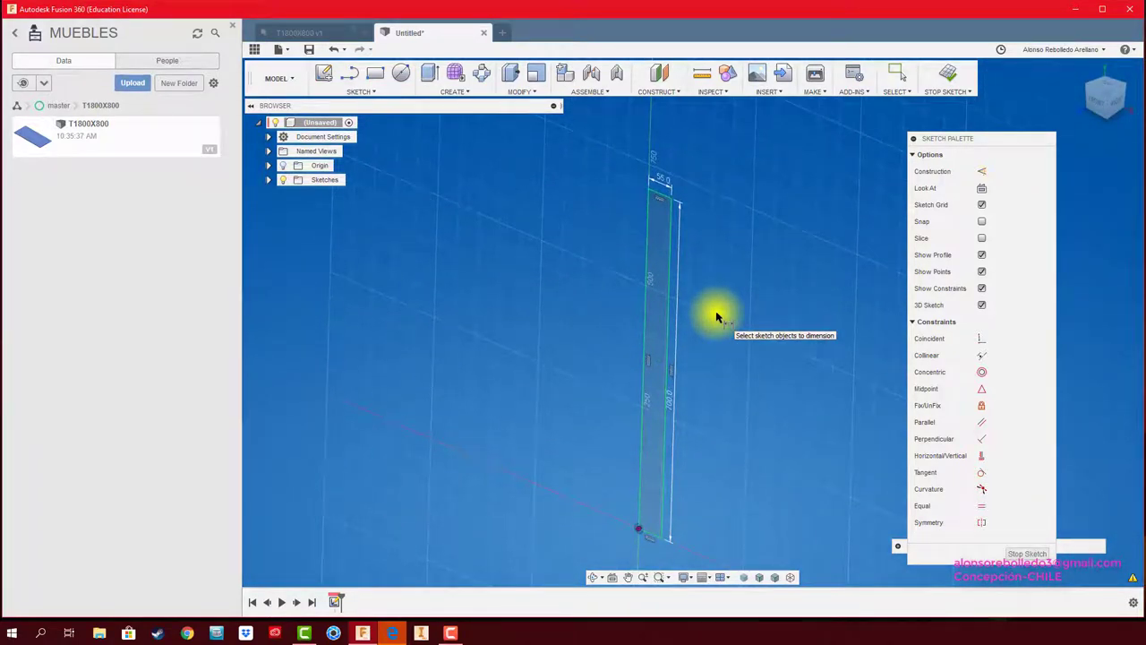
Draw lines left from the leg's top corner, down 55 mm, then diagonally back to the leg
{"action": "left_click", "coordinate": [1097, 109]}
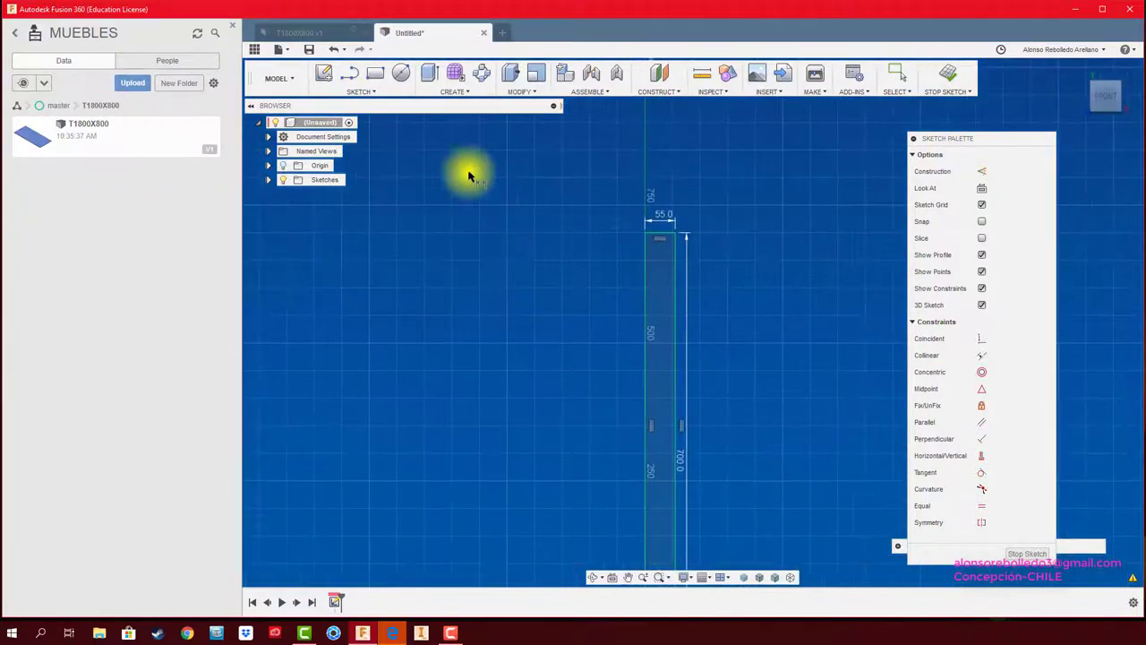
{"action": "left_click", "coordinate": [350, 73]}
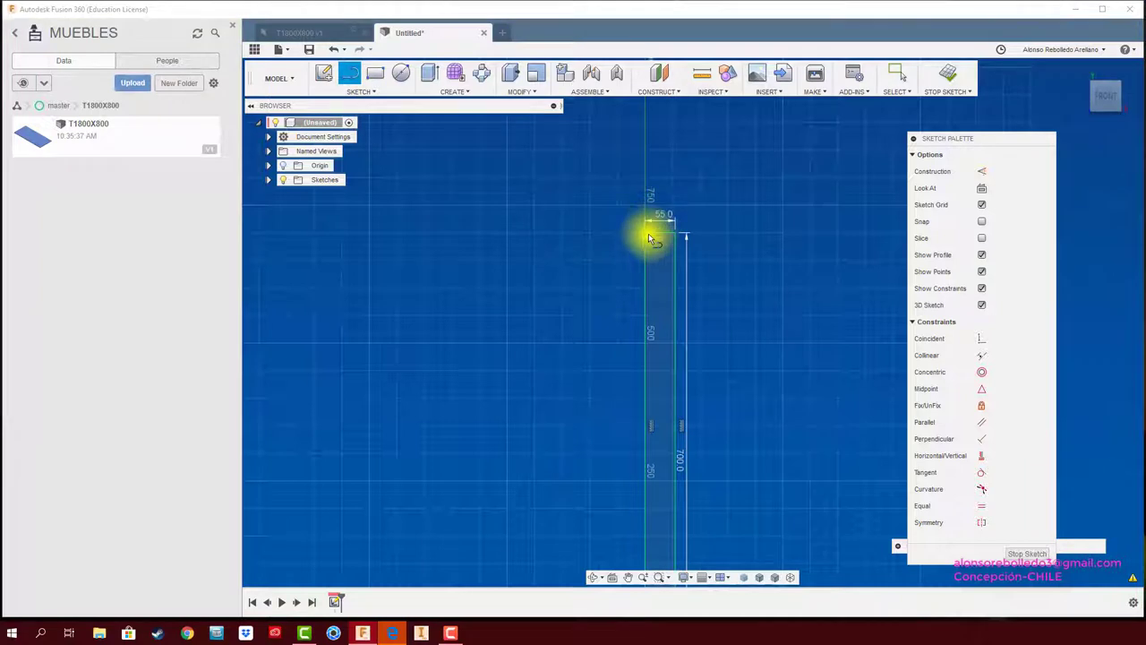
{"action": "left_click", "coordinate": [646, 234]}
{"action": "left_click", "coordinate": [461, 235]}
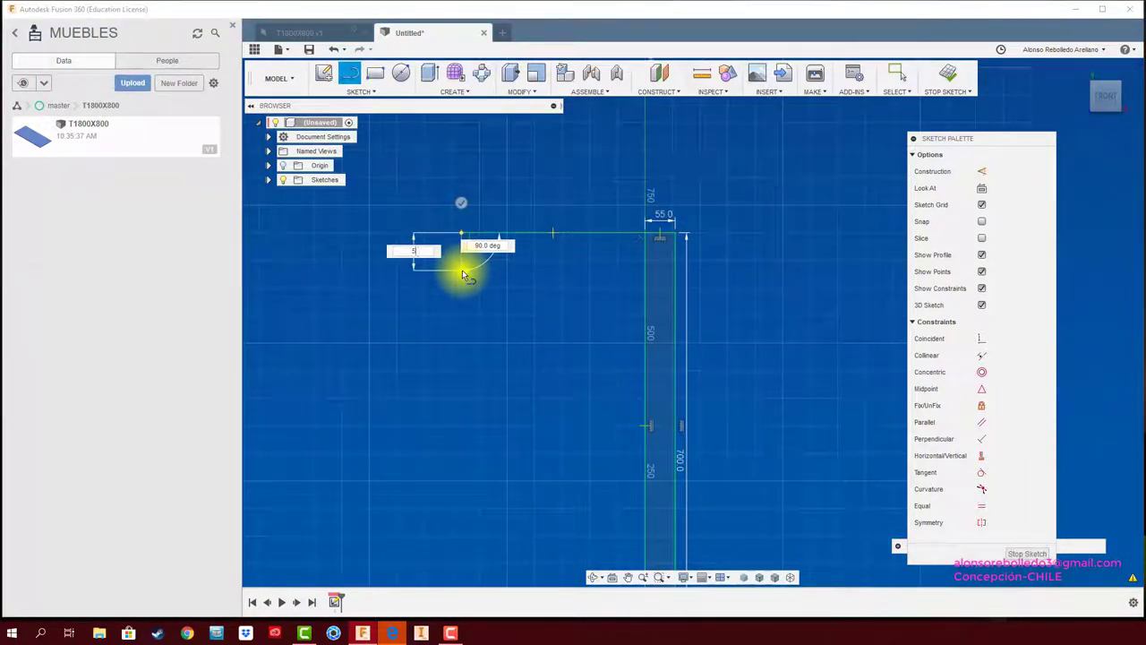
{"action": "type", "text": "55"}
{"action": "key", "text": "Tab"}
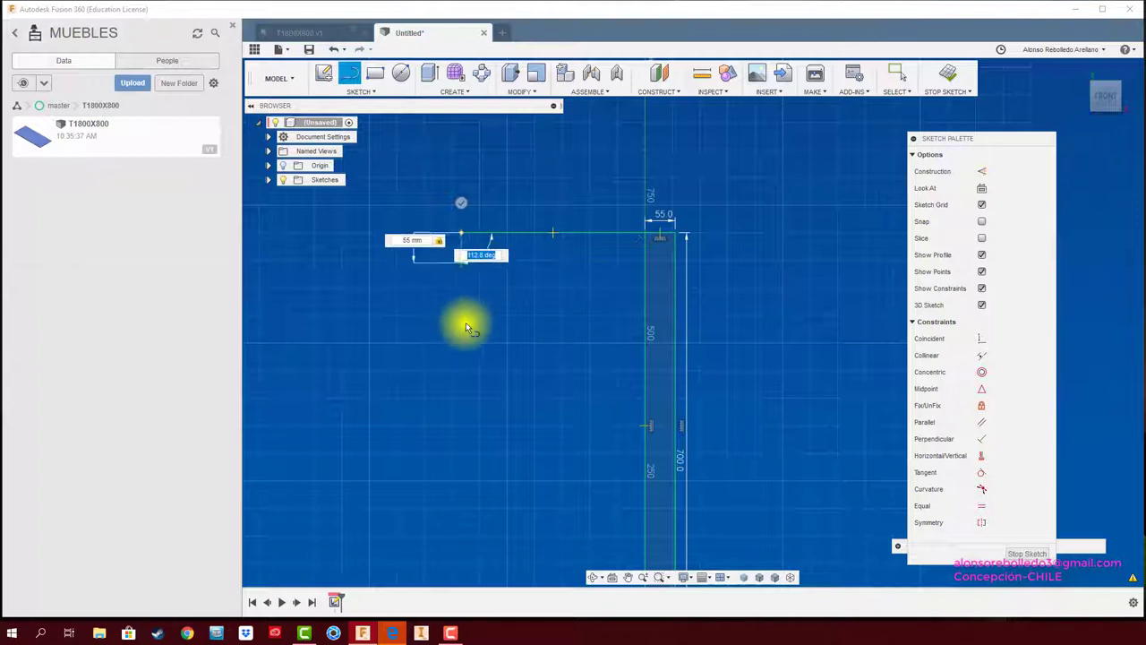
{"action": "left_click", "coordinate": [456, 297]}
{"action": "scroll", "coordinate": [532, 287], "scroll_direction": "up", "scroll_amount": 2}
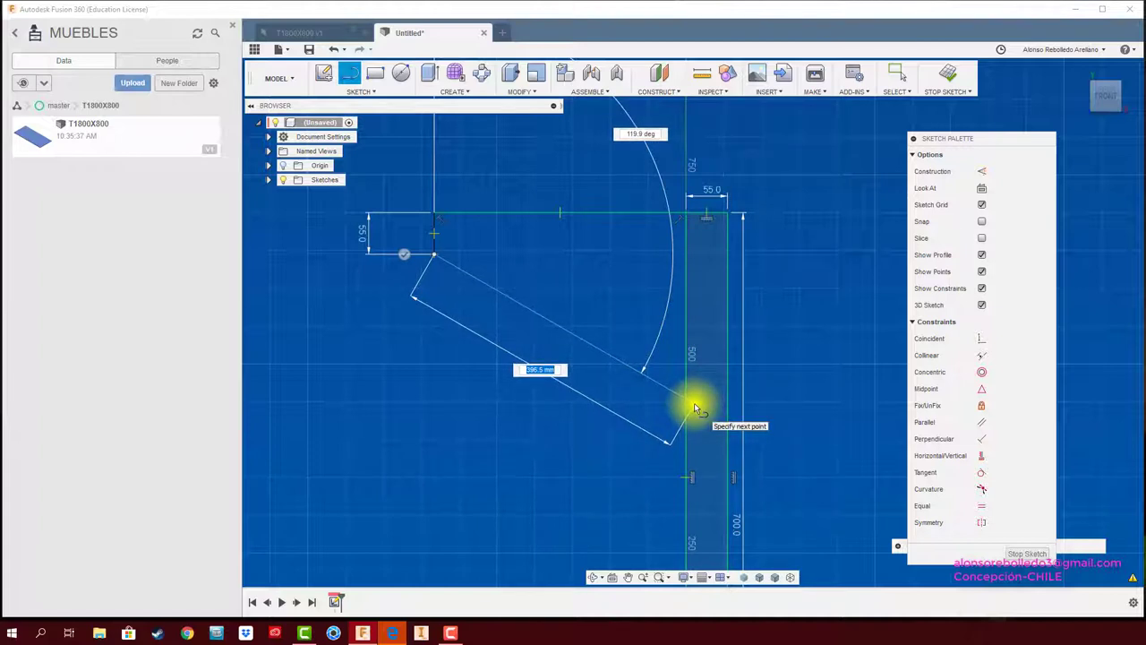
{"action": "left_click", "coordinate": [694, 404]}
{"action": "key", "text": "Escape"}
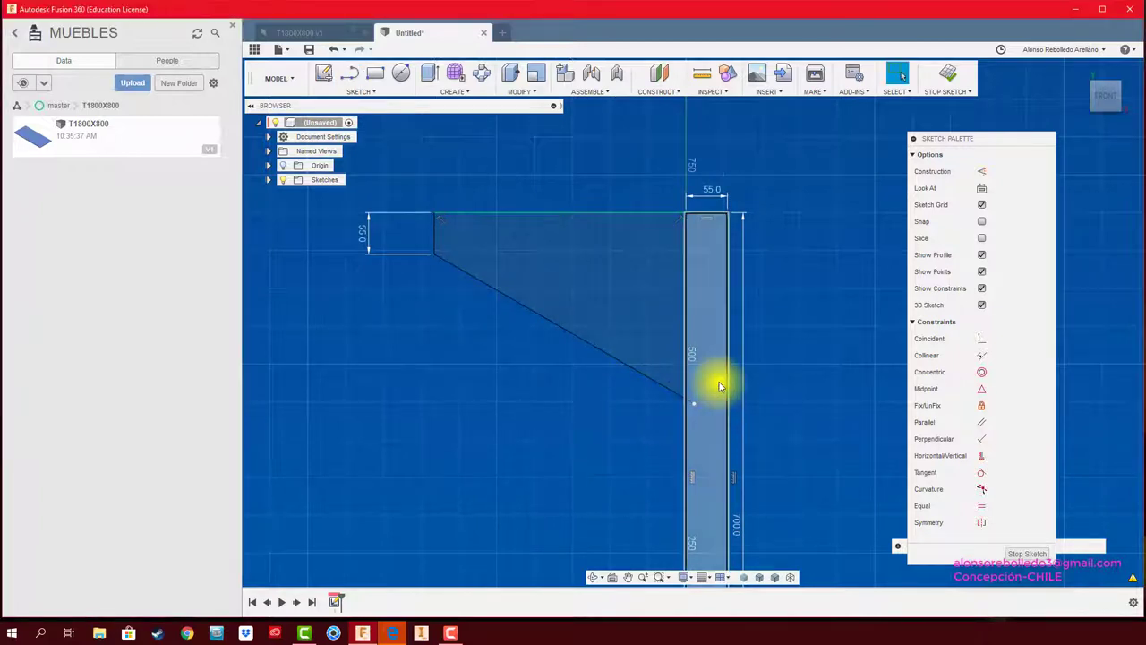
Trim the leg's left edge above the diagonal
{"action": "key", "text": "t"}
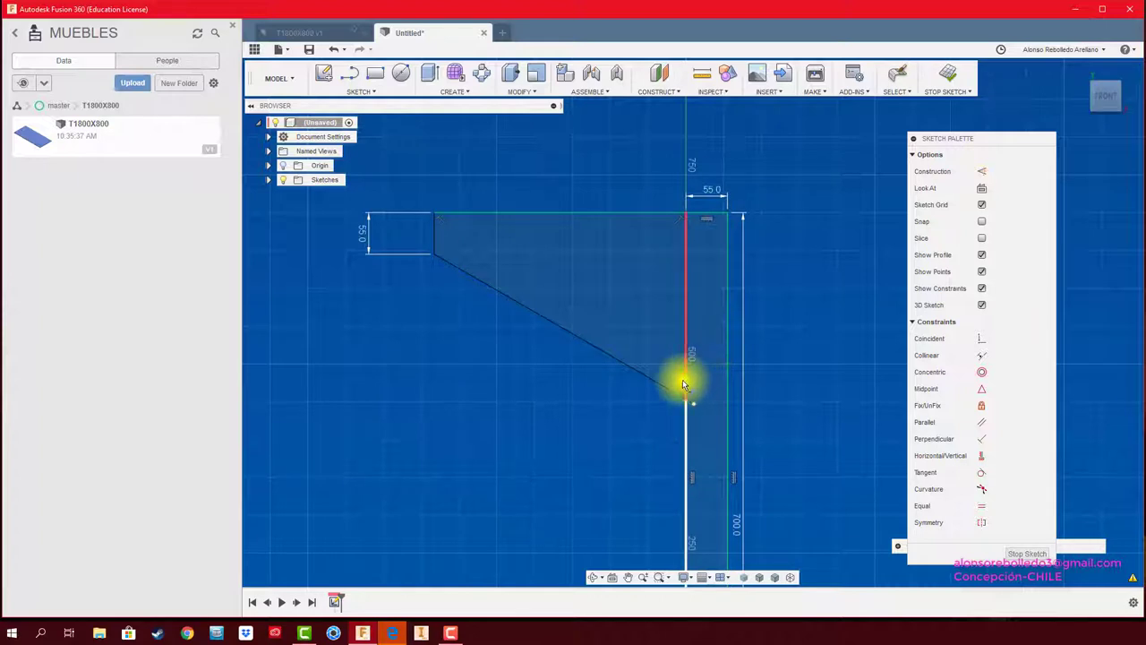
{"action": "left_click", "coordinate": [686, 385]}
{"action": "scroll", "coordinate": [690, 394], "scroll_direction": "up", "scroll_amount": 3}
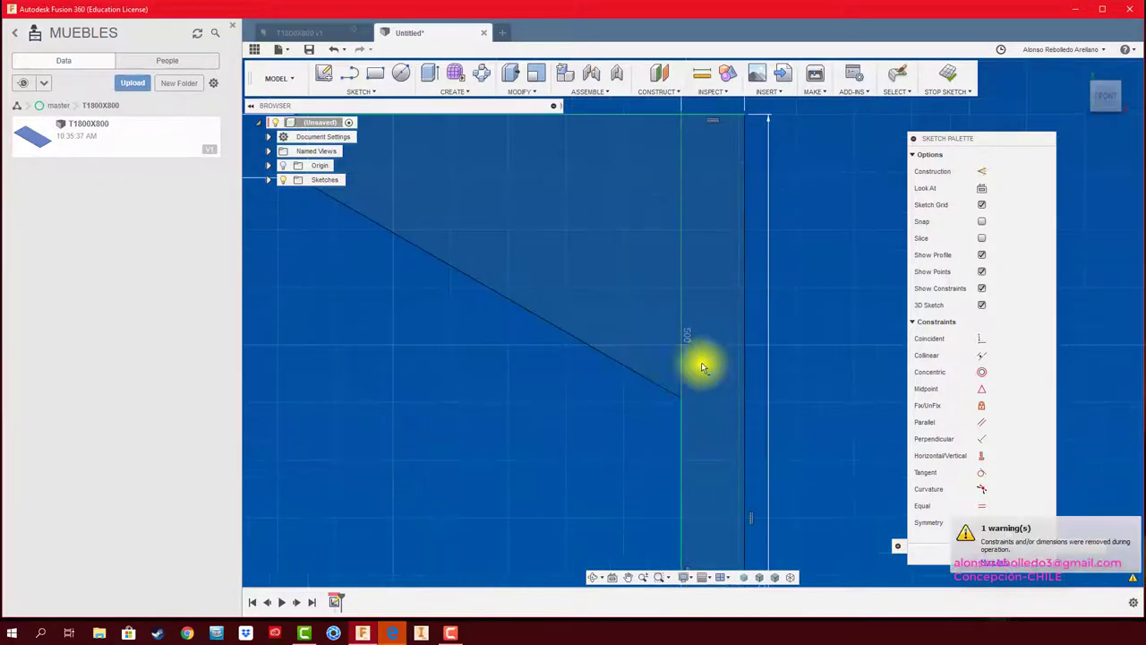
{"action": "scroll", "coordinate": [669, 362], "scroll_direction": "down", "scroll_amount": 3}
{"action": "scroll", "coordinate": [501, 296], "scroll_direction": "up", "scroll_amount": 1}
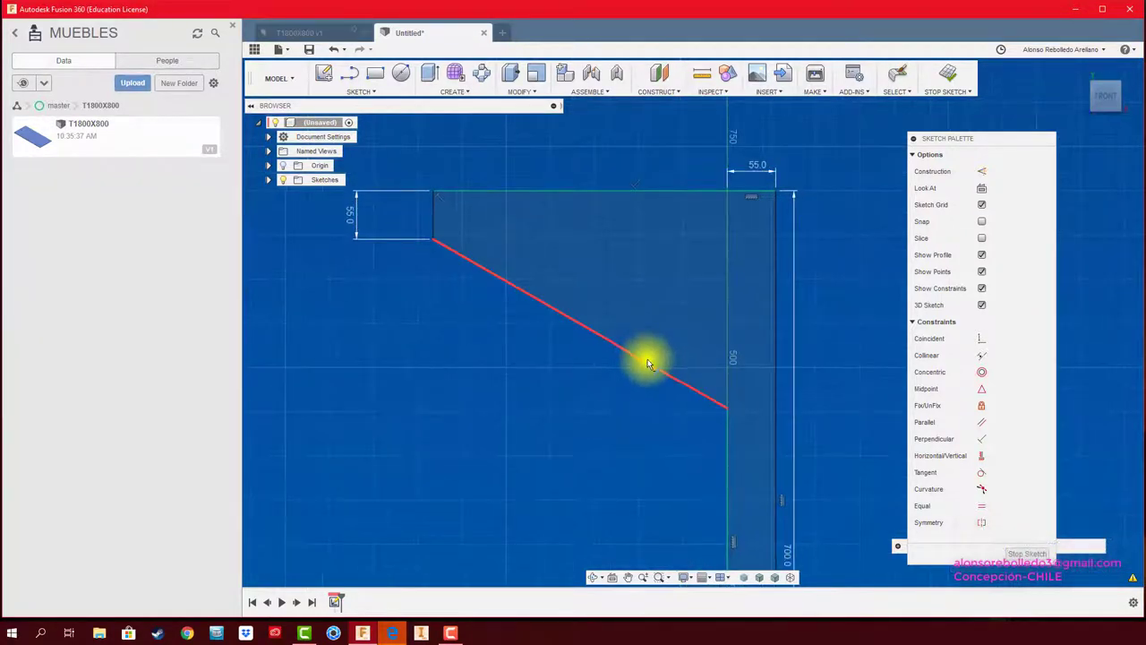
{"action": "left_click", "coordinate": [363, 91]}
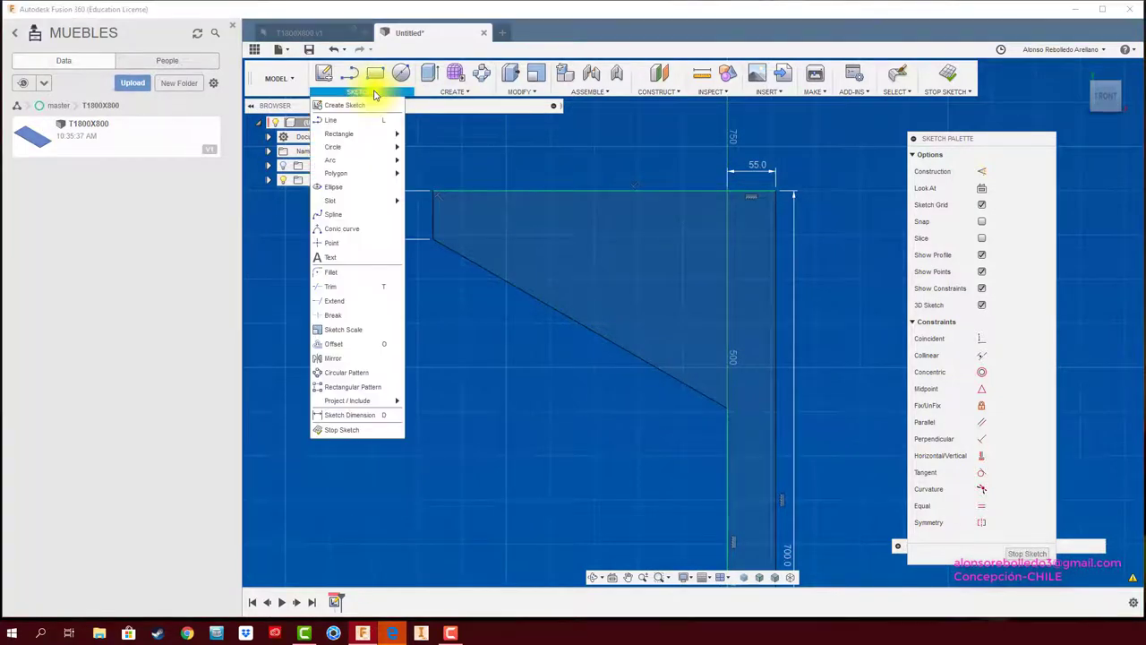
Trim the lower edge, add a horizontal ledge line, and trim away the old diagonal and stub
{"action": "left_click", "coordinate": [366, 286]}
{"action": "left_click", "coordinate": [728, 421]}
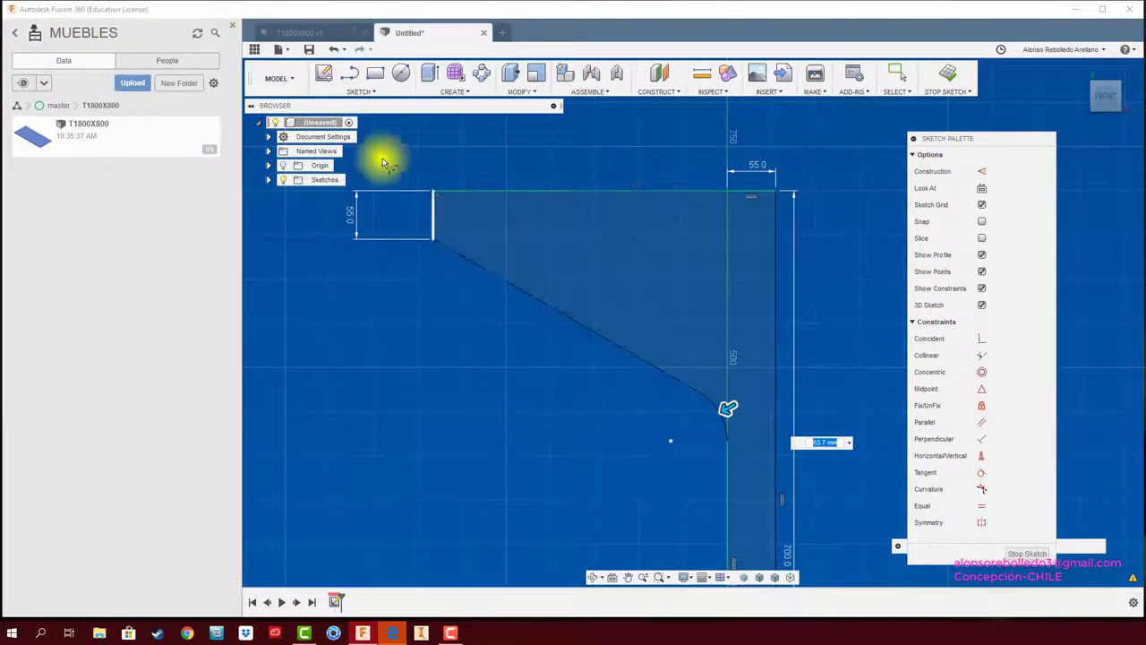
{"action": "left_click", "coordinate": [349, 73]}
{"action": "left_click", "coordinate": [460, 276]}
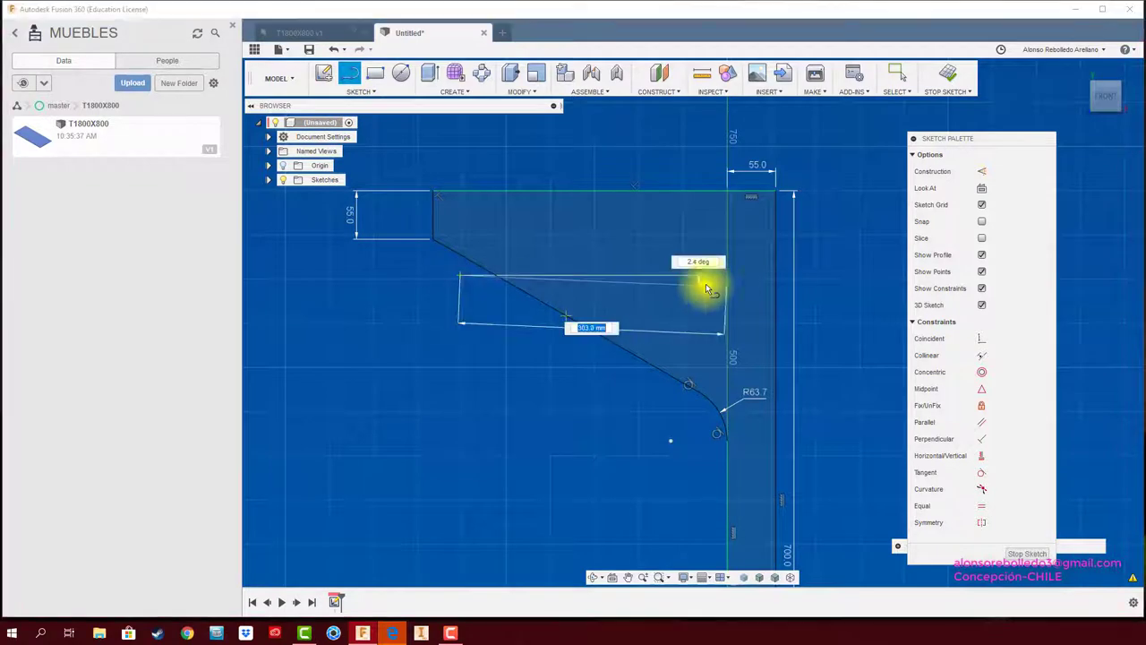
{"action": "left_click_drag", "start_coordinate": [667, 276], "coordinate": [669, 414]}
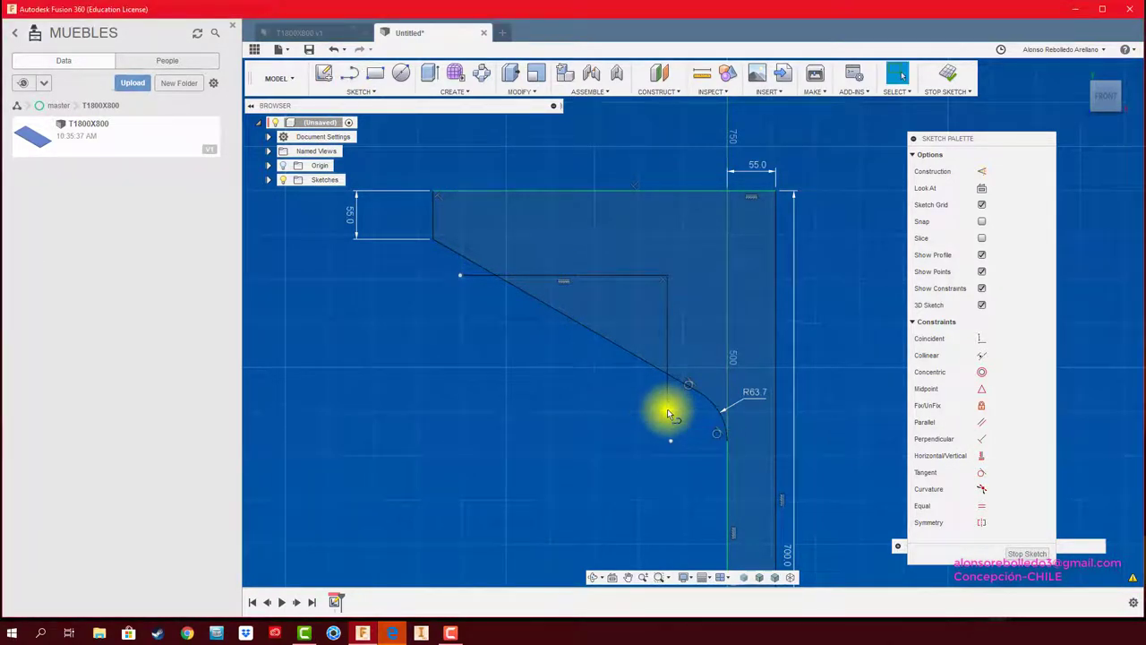
{"action": "key", "text": "t"}
{"action": "left_click", "coordinate": [566, 320]}
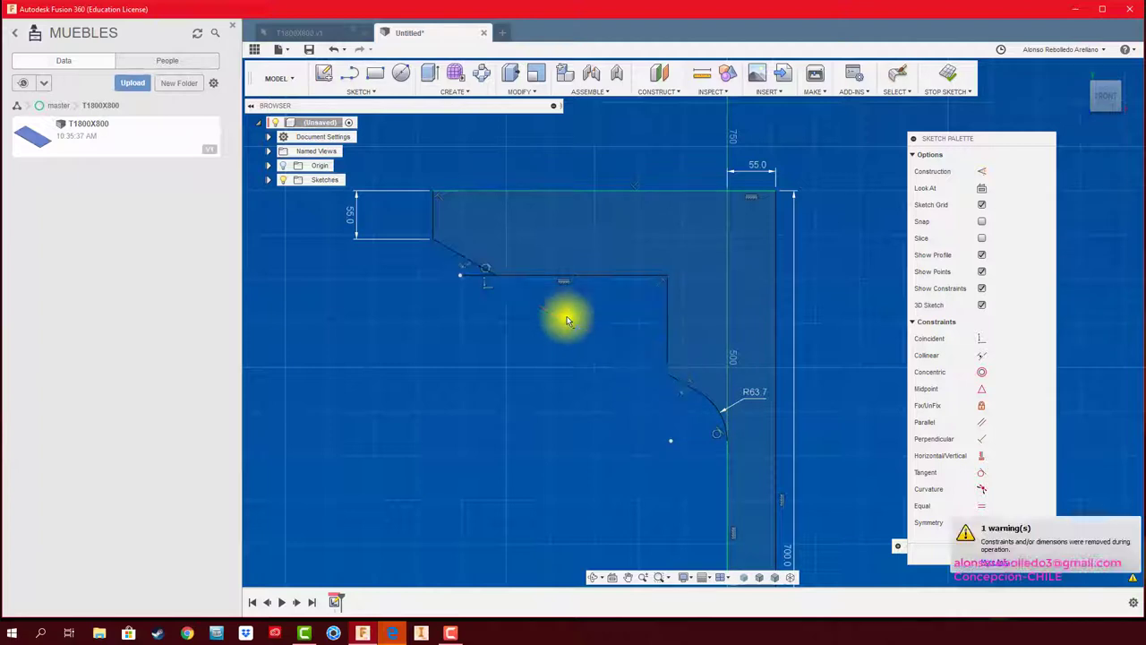
{"action": "left_click", "coordinate": [479, 276]}
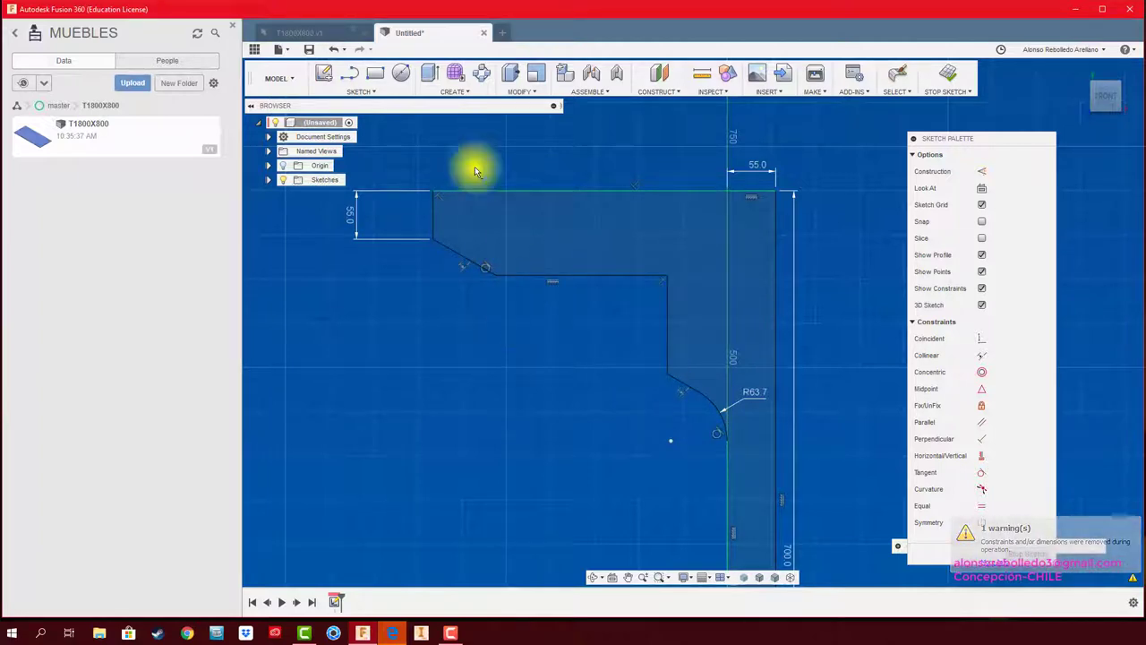
Fillet the step's upper corner at R62.3 and round its lower corner
{"action": "left_click", "coordinate": [362, 94]}
{"action": "left_click", "coordinate": [366, 280]}
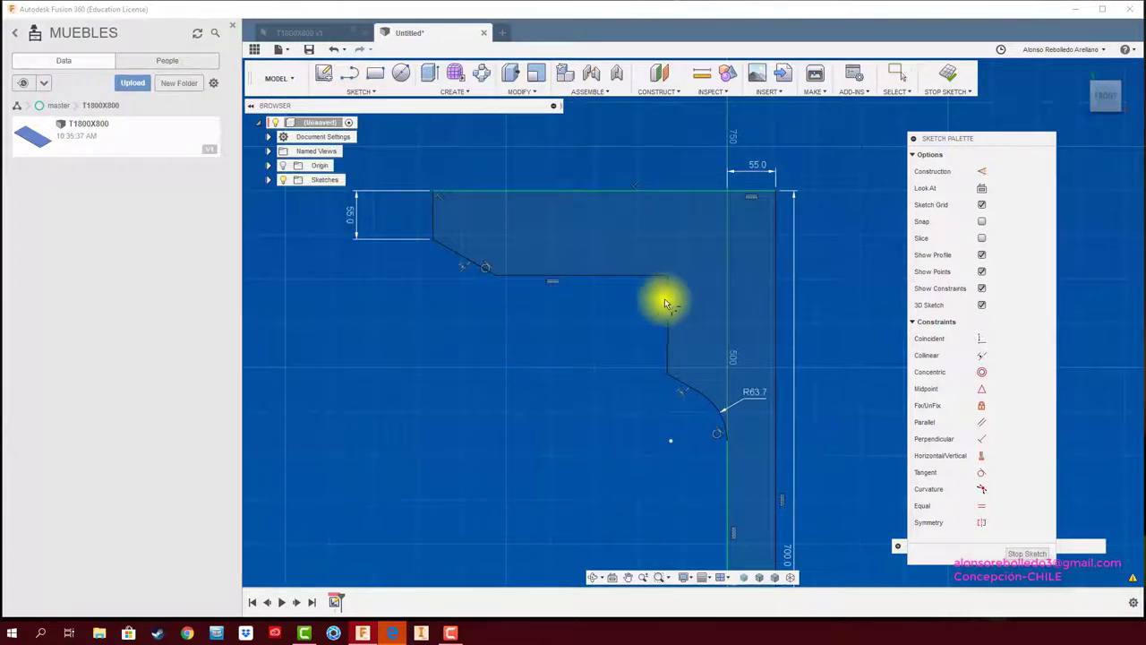
{"action": "left_click", "coordinate": [665, 278]}
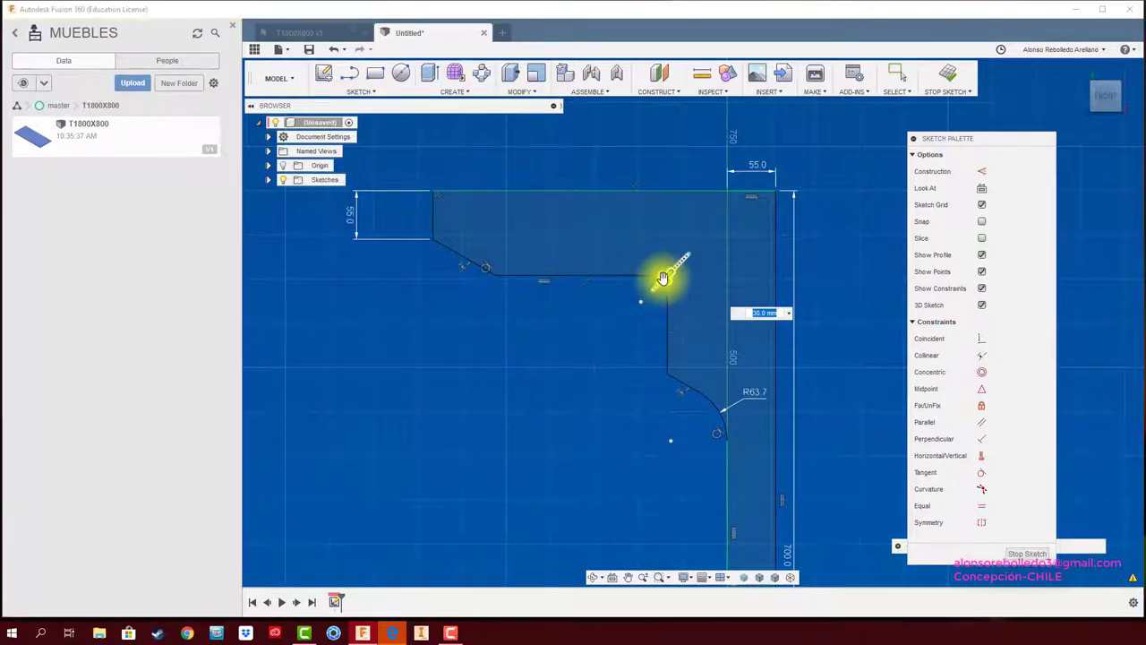
{"action": "left_click_drag", "start_coordinate": [663, 277], "coordinate": [653, 287]}
{"action": "key", "text": "Return"}
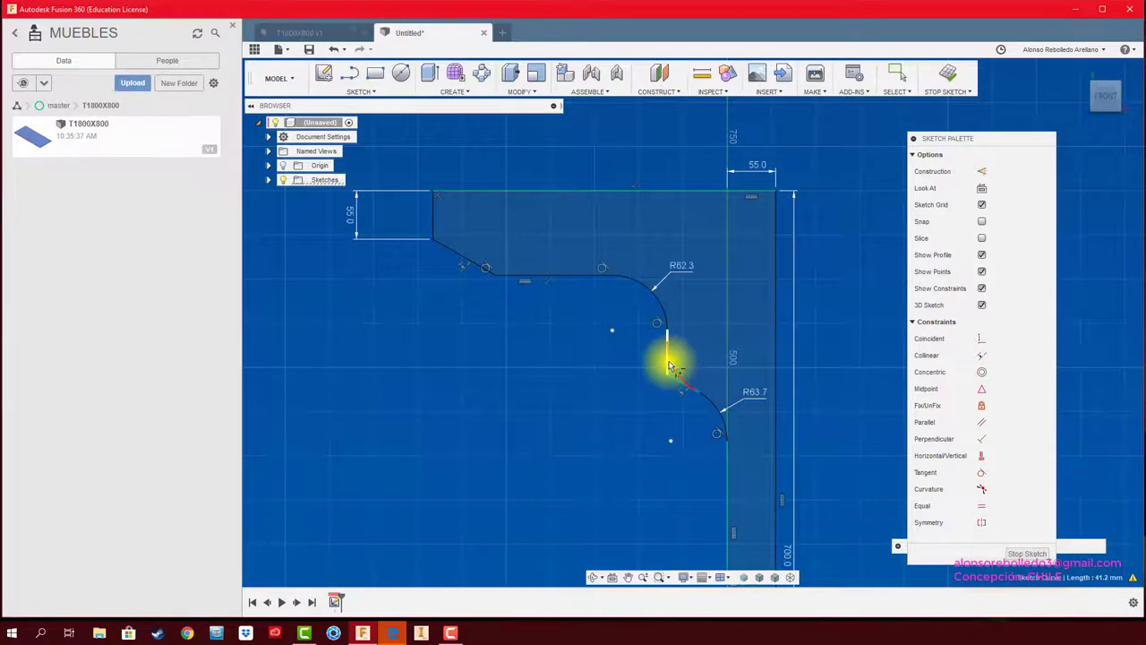
{"action": "left_click", "coordinate": [670, 367]}
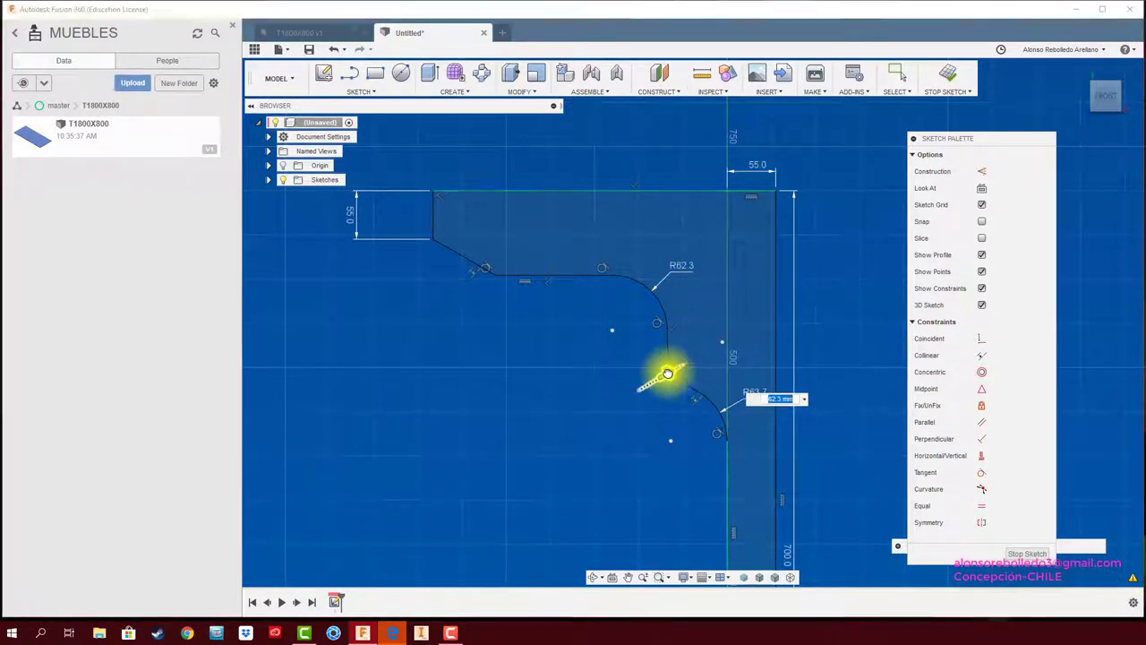
{"action": "key", "text": "Return"}
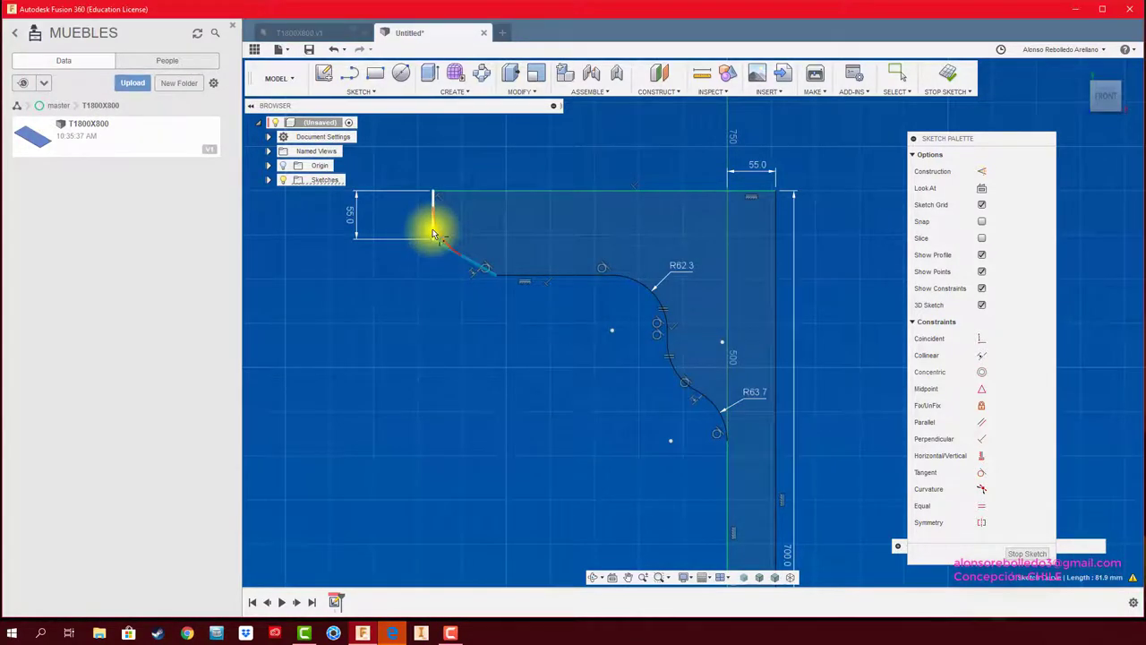
Round the bracket's upper-left corner with a fillet
{"action": "left_click", "coordinate": [433, 235]}
{"action": "left_click_drag", "start_coordinate": [476, 286], "coordinate": [507, 272]}
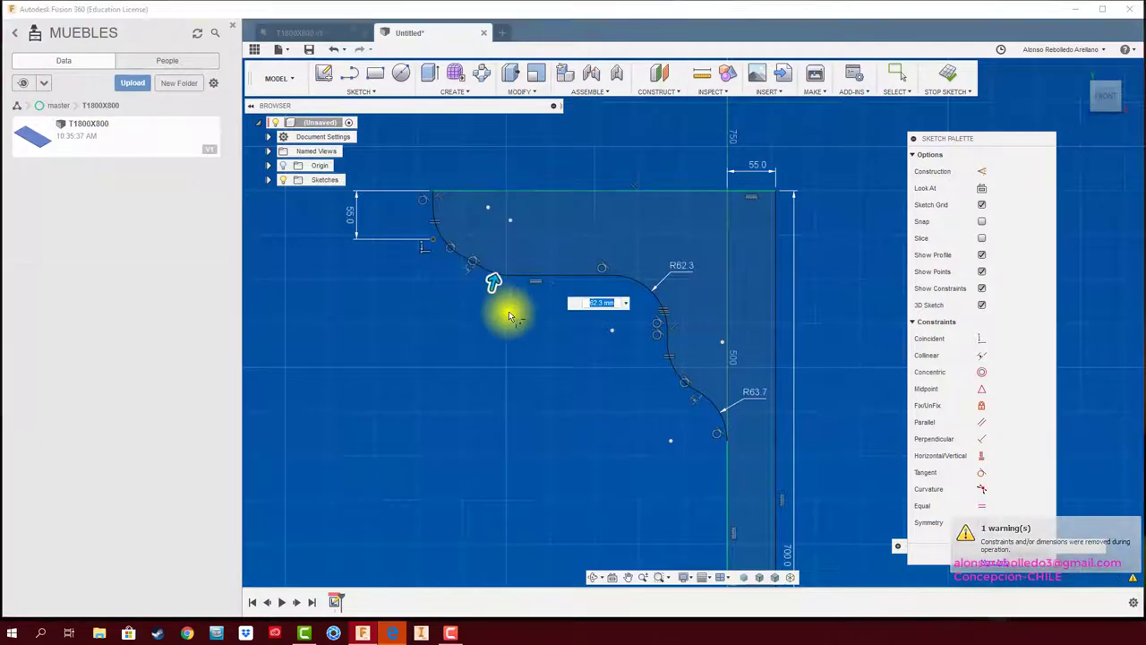
{"action": "scroll", "coordinate": [508, 315], "scroll_direction": "down", "scroll_amount": 2}
{"action": "middle_click_drag", "start_coordinate": [504, 317], "coordinate": [510, 223]}
{"action": "scroll", "coordinate": [505, 302], "scroll_direction": "down", "scroll_amount": 2}
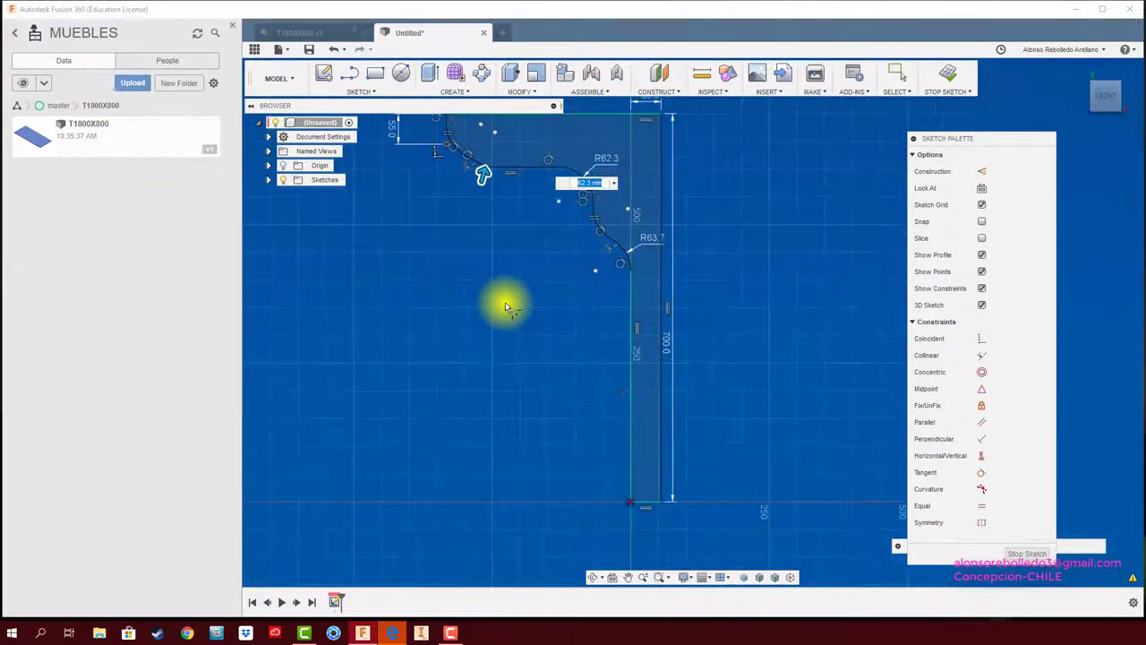
{"action": "middle_click_drag", "start_coordinate": [505, 305], "coordinate": [494, 361]}
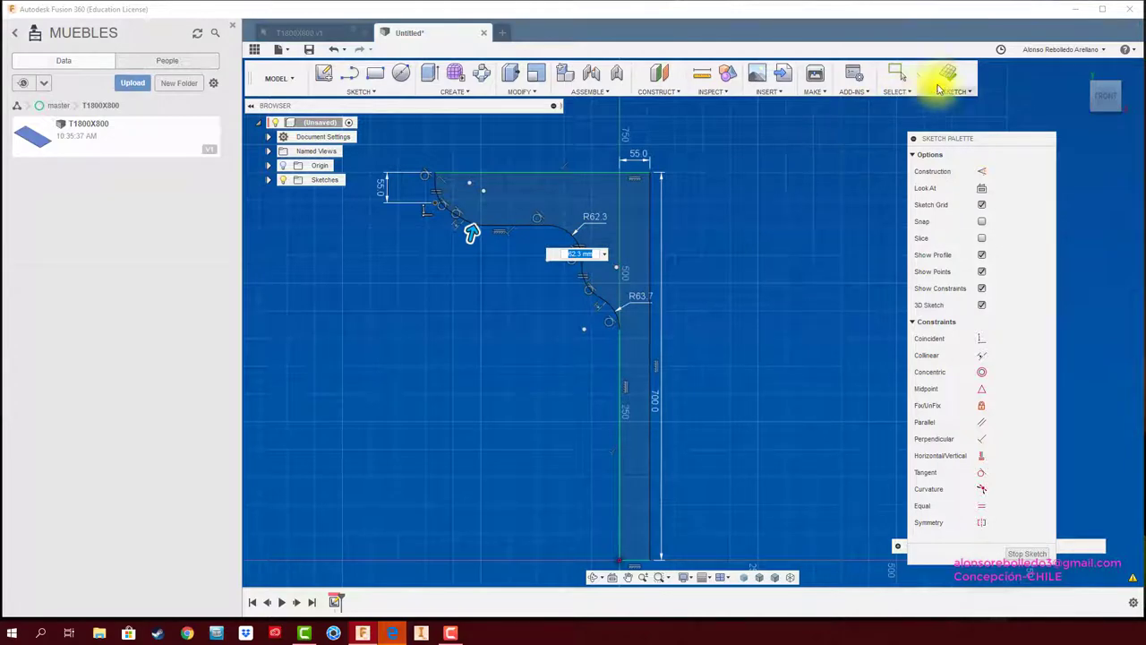
Extrude the leg profile symmetrically 18 mm as a new component
{"action": "left_click", "coordinate": [939, 88]}
{"action": "mouse_move", "coordinate": [916, 107]}
{"action": "middle_mouse_down", "text": "shift"}
{"action": "mouse_move", "coordinate": [582, 358]}
{"action": "mouse_move", "coordinate": [550, 436]}
{"action": "mouse_move", "coordinate": [683, 302]}
{"action": "mouse_move", "coordinate": [740, 417]}
{"action": "mouse_move", "coordinate": [737, 402]}
{"action": "middle_mouse_up", "text": "shift"}
{"action": "key", "text": "e"}
{"action": "left_click", "coordinate": [679, 375]}
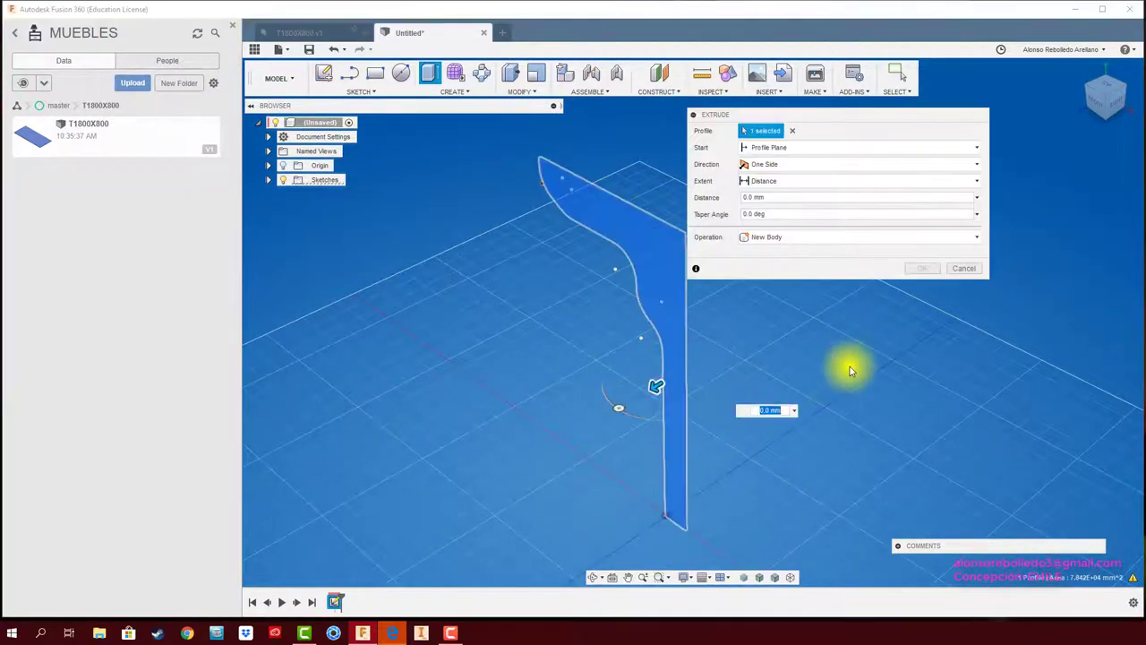
{"action": "left_click", "coordinate": [808, 181]}
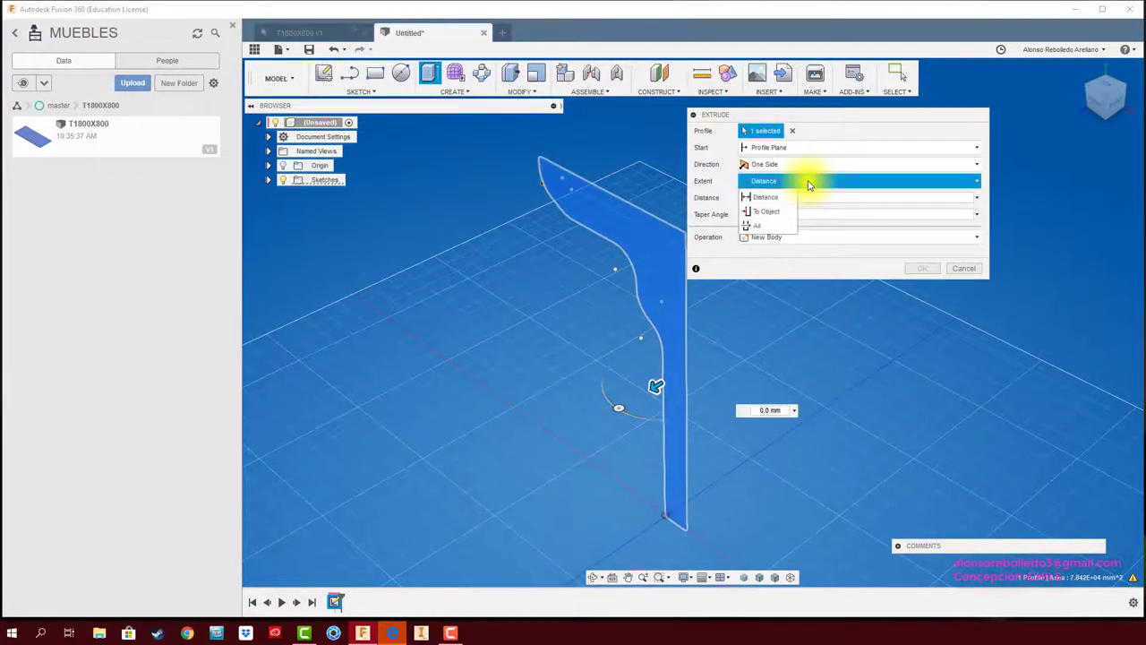
{"action": "left_click", "coordinate": [809, 166]}
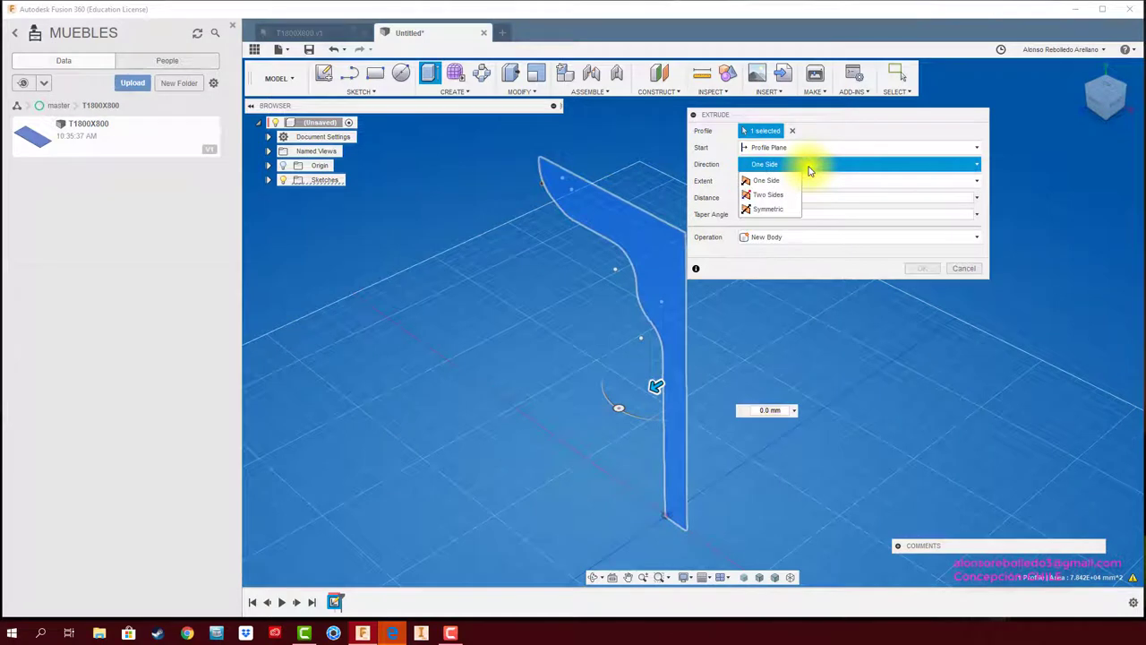
{"action": "left_click", "coordinate": [768, 210]}
{"action": "left_click", "coordinate": [764, 181]}
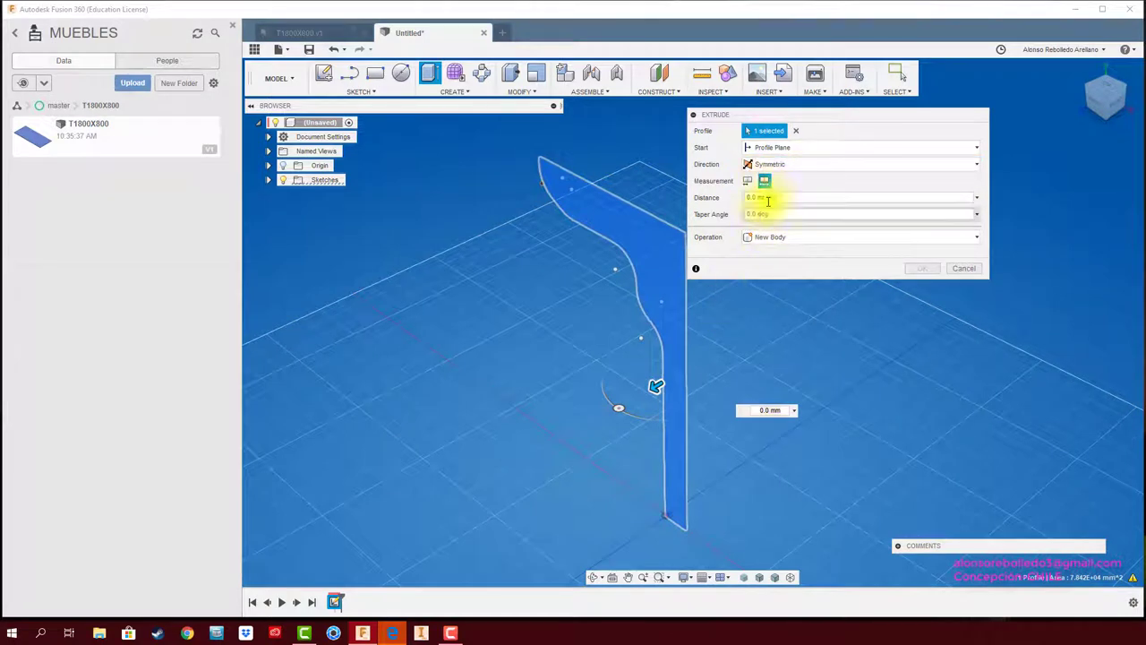
{"action": "left_click_drag", "start_coordinate": [656, 383], "coordinate": [637, 396]}
{"action": "type", "text": "18"}
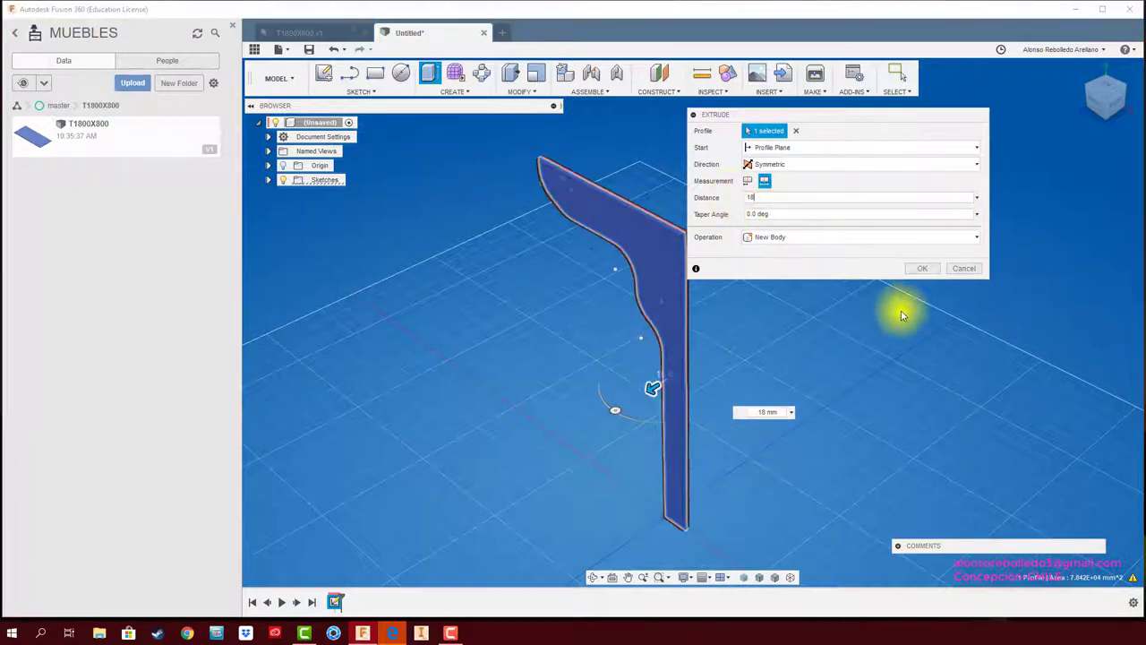
{"action": "left_click", "coordinate": [949, 237]}
{"action": "left_click", "coordinate": [787, 312]}
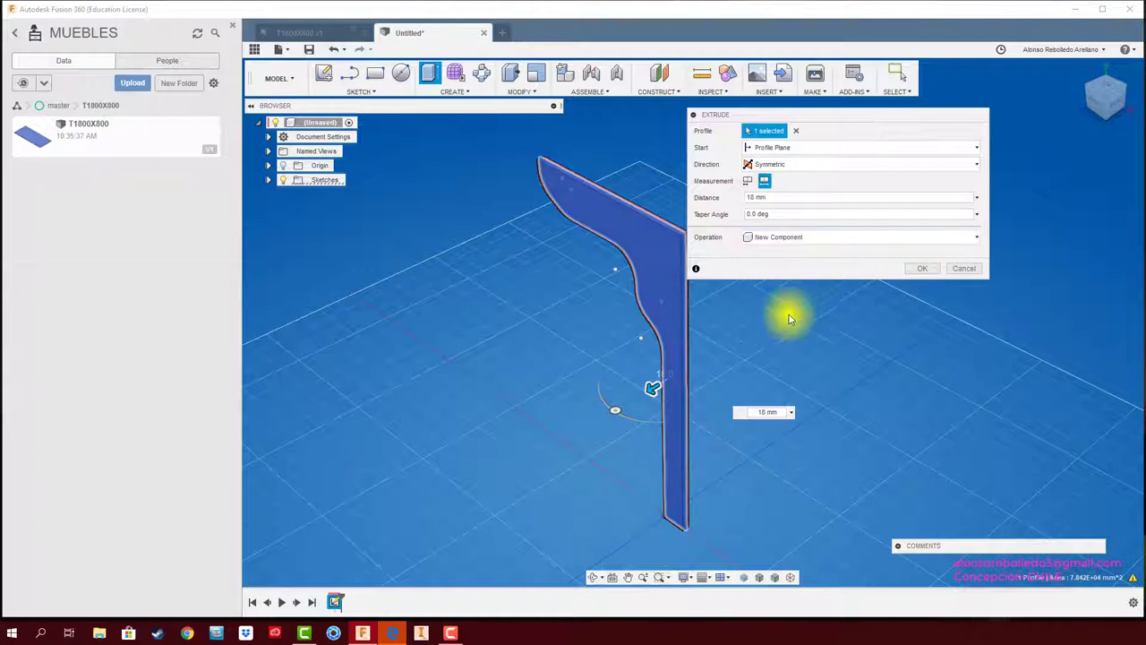
{"action": "left_click", "coordinate": [917, 271]}
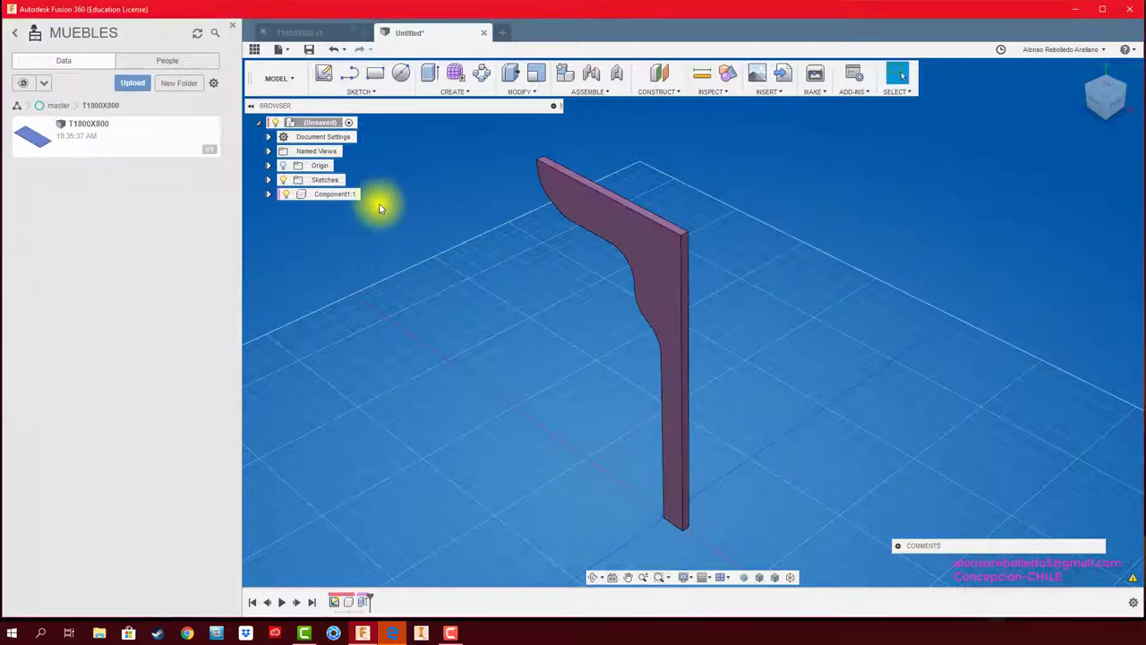
Rename Component1:1 to E.CENTRAL in the Browser
{"action": "left_click", "coordinate": [345, 195]}
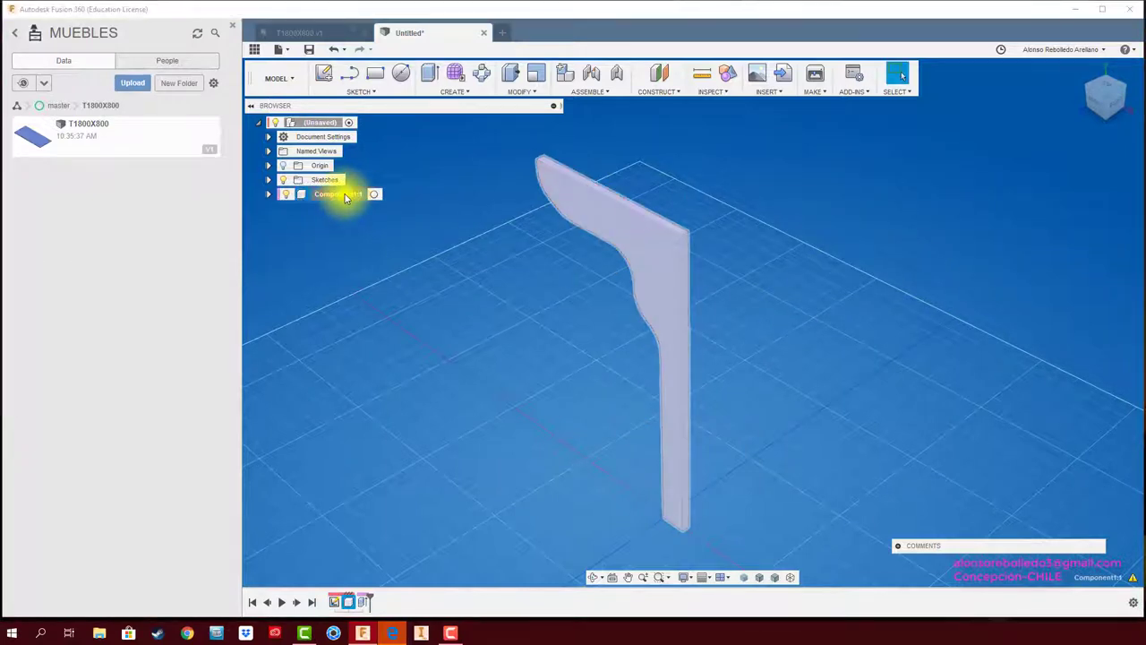
{"action": "double_click", "coordinate": [345, 195]}
{"action": "type", "text": "E.CENT"}
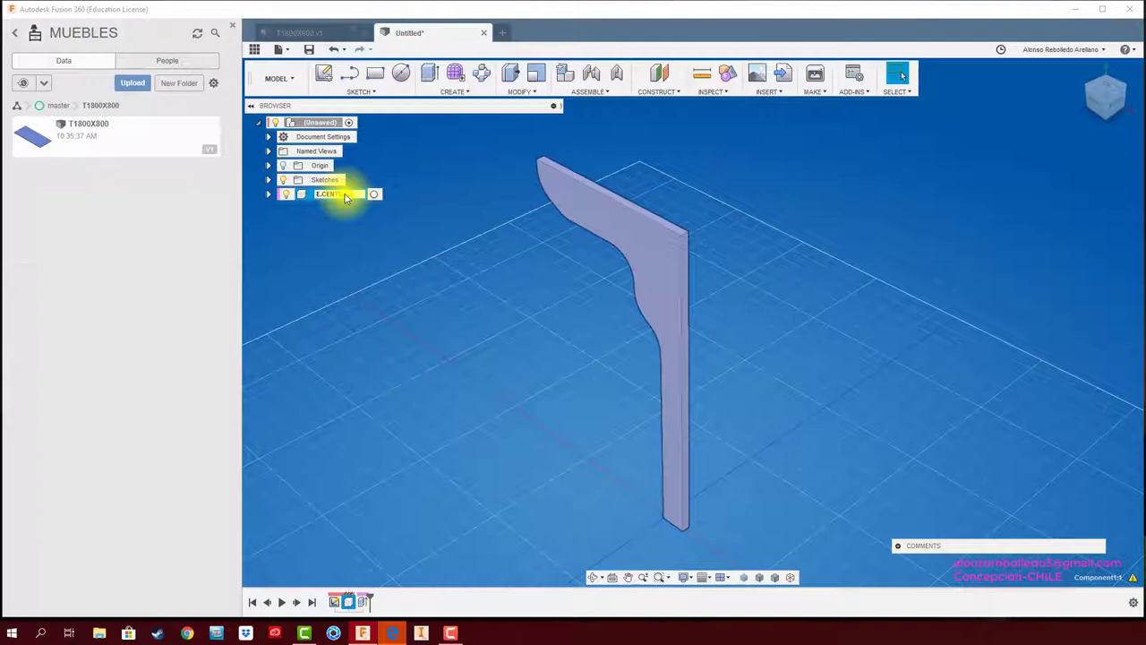
{"action": "left_click", "coordinate": [463, 315]}
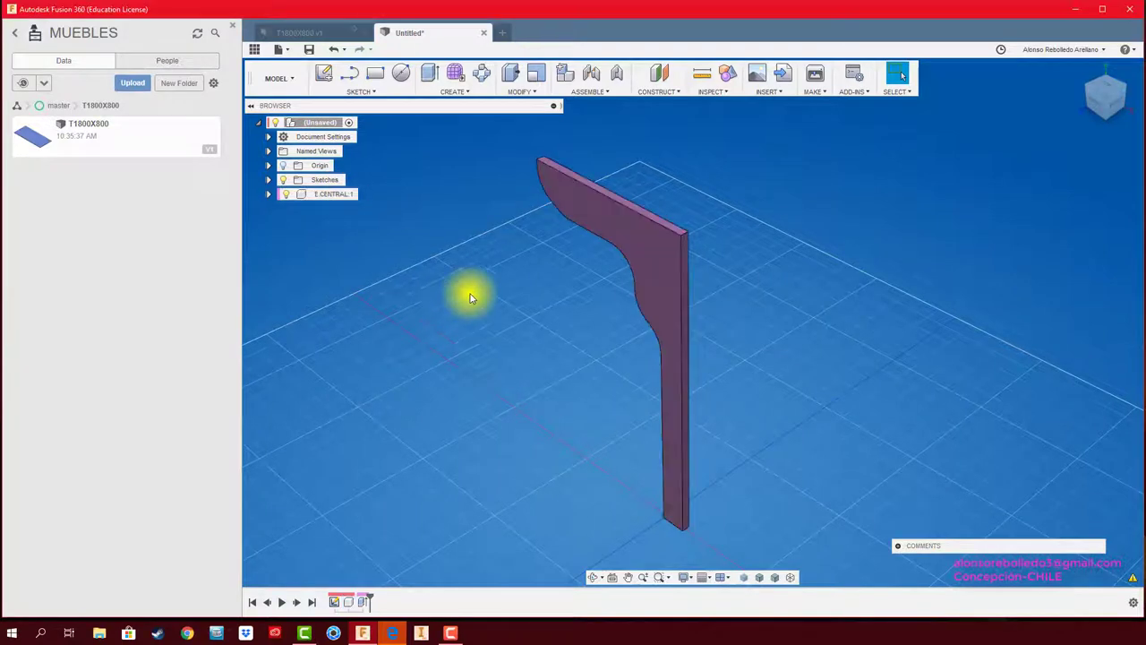
Save the leg design as PATA in MUEBLES > master > T1800X800, then glance at the tabletop tab
{"action": "left_click", "coordinate": [308, 51]}
{"action": "type", "text": "PATA"}
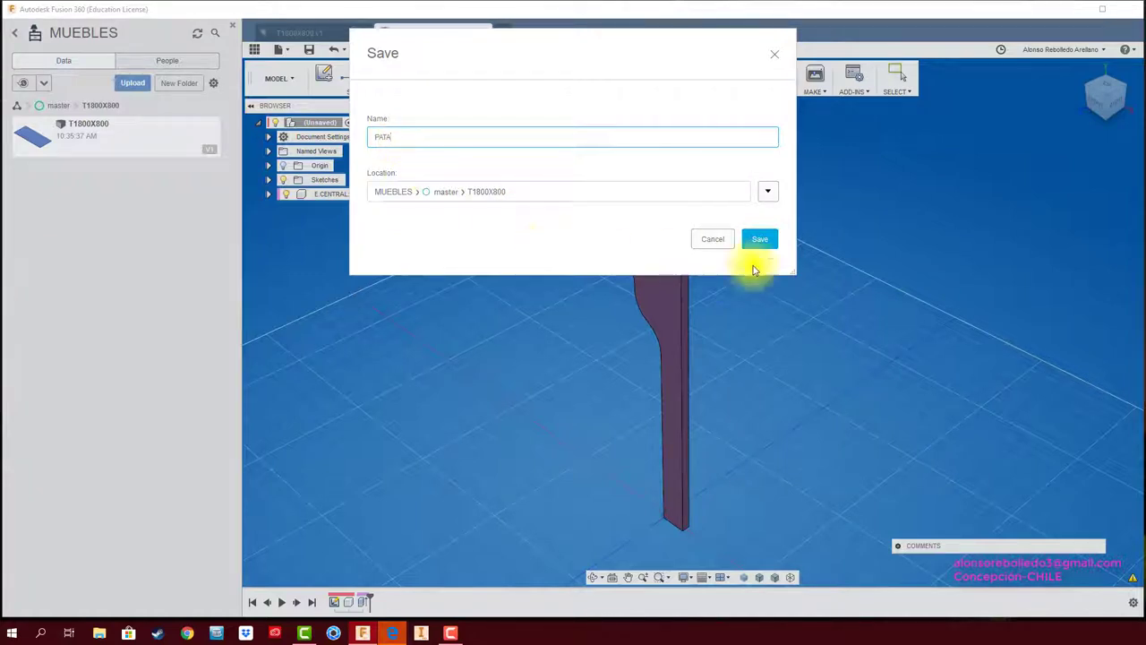
{"action": "left_click", "coordinate": [760, 240]}
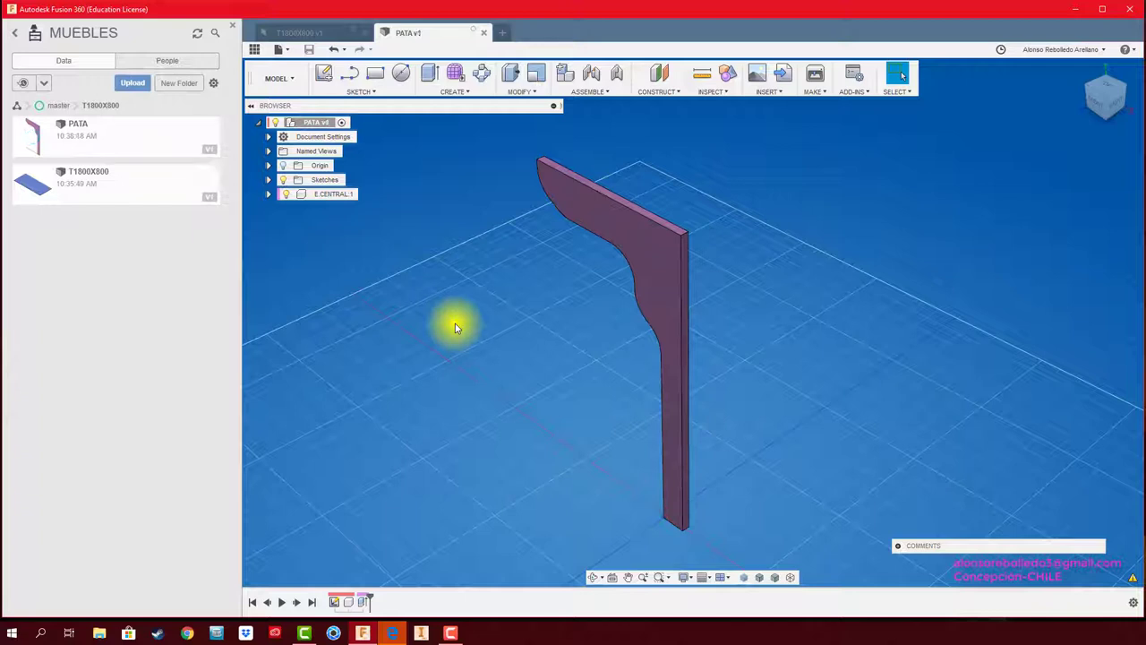
{"action": "middle_click_drag", "start_coordinate": [531, 320], "coordinate": [508, 308]}
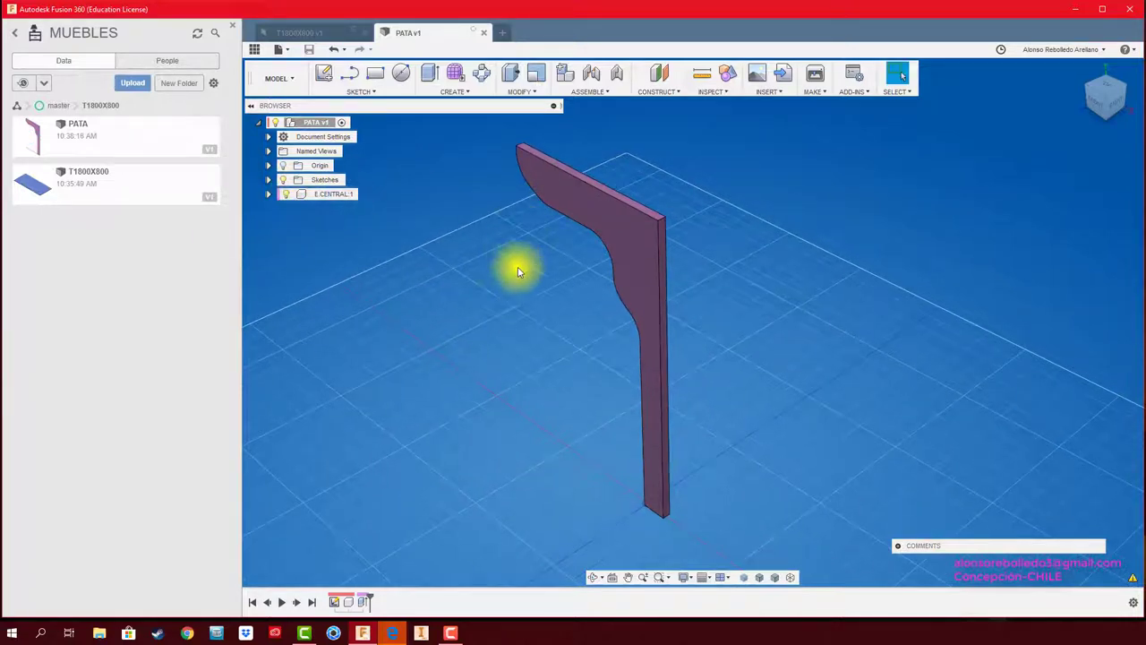
{"action": "left_click", "coordinate": [314, 33]}
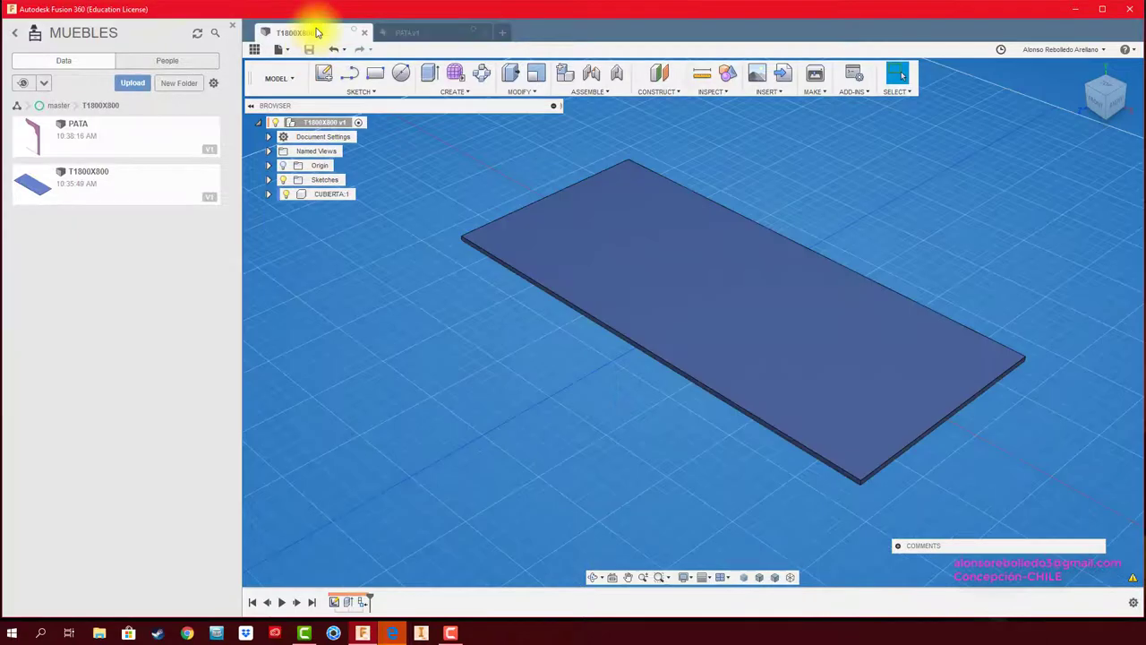
{"action": "left_click", "coordinate": [428, 32]}
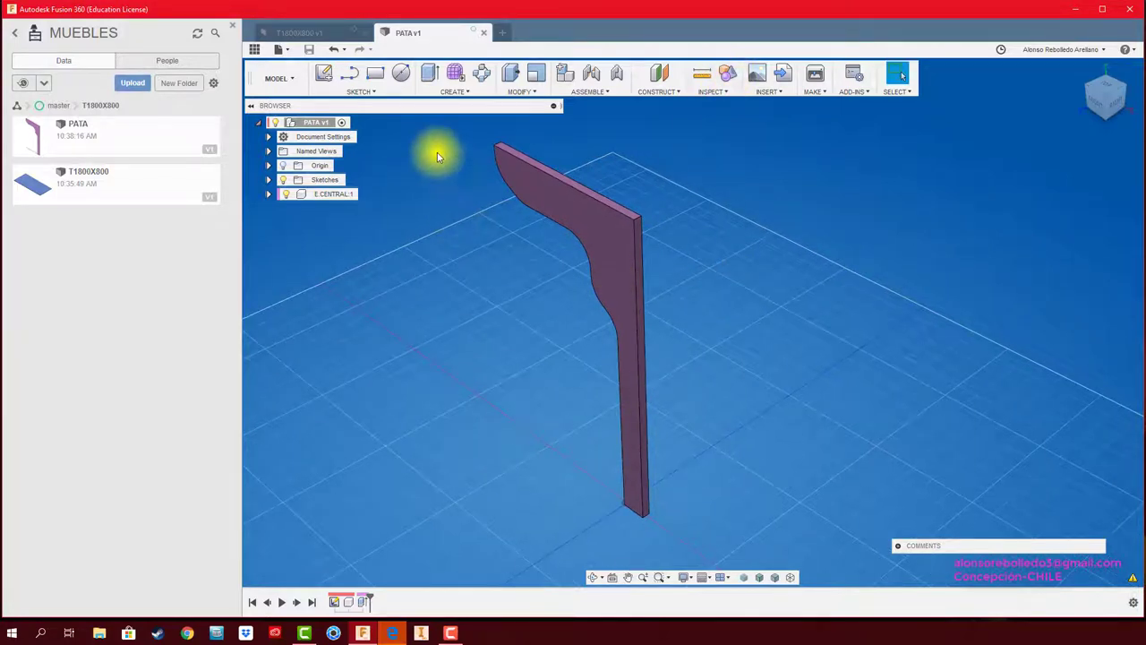
Create a new component under the root and start a sketch on the leg's flat face
{"action": "right_click", "coordinate": [318, 121]}
{"action": "left_click", "coordinate": [349, 130]}
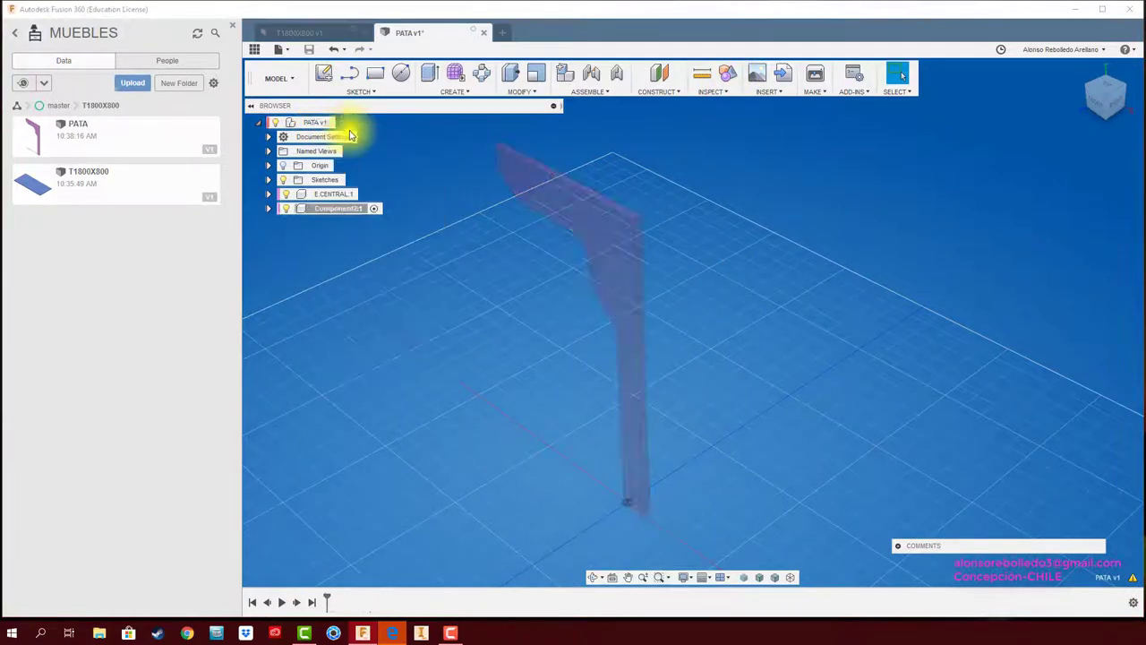
{"action": "left_click", "coordinate": [324, 76]}
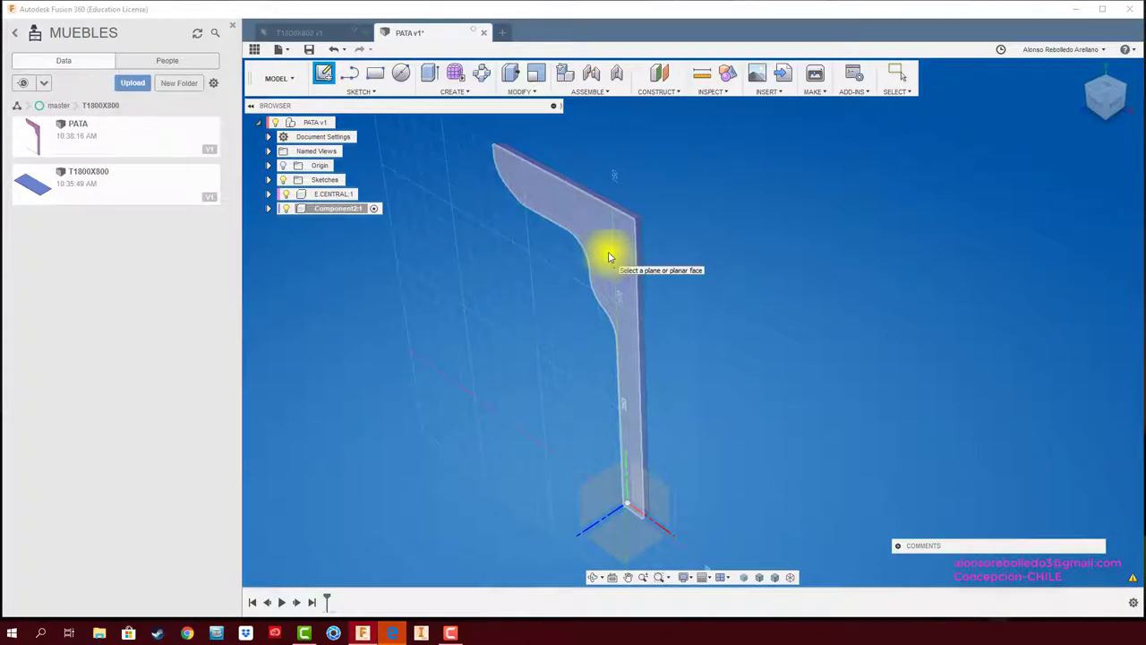
{"action": "left_click", "coordinate": [591, 213]}
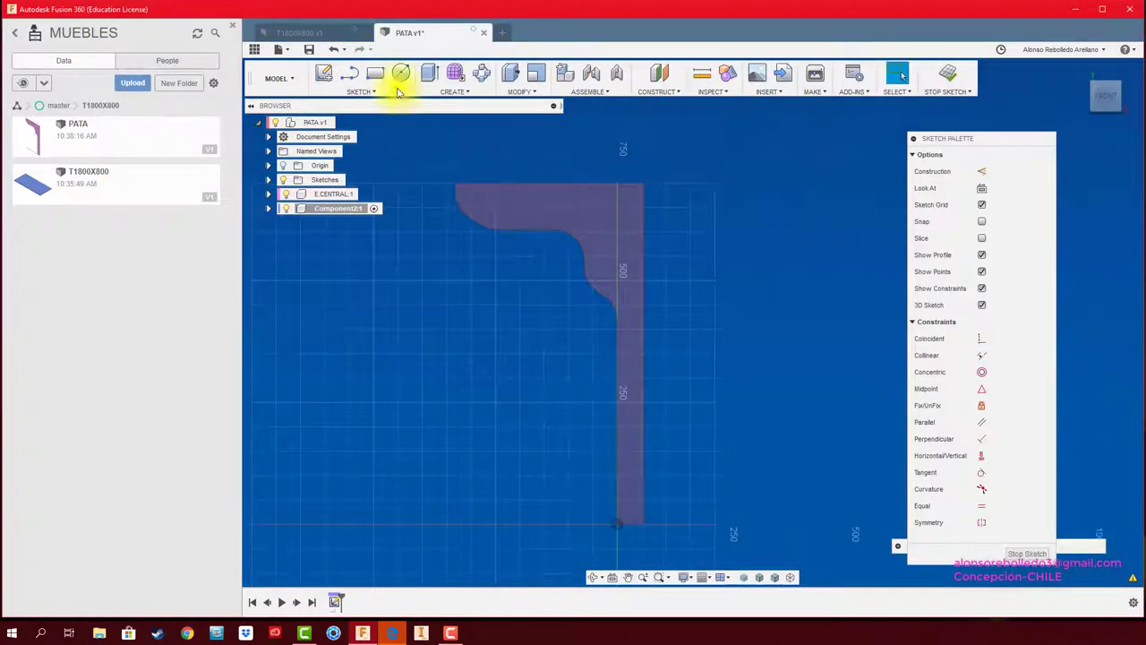
Draw a rectangle from the leg's bottom-right corner up to its top edge
{"action": "left_click", "coordinate": [375, 73]}
{"action": "left_click", "coordinate": [644, 524]}
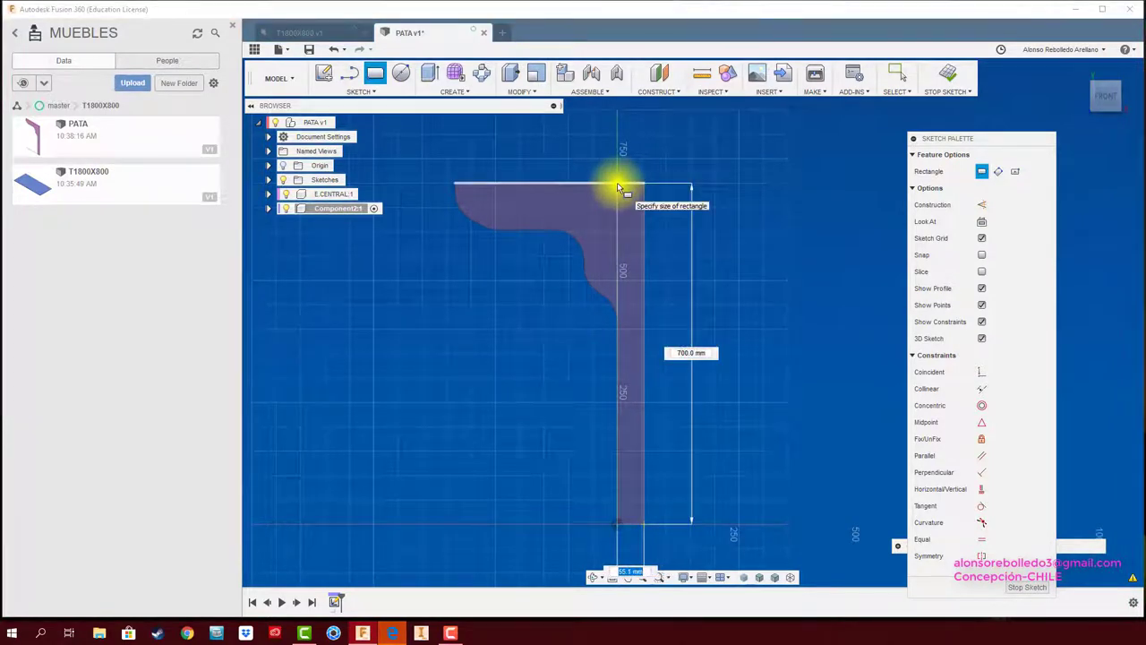
{"action": "scroll", "coordinate": [621, 179], "scroll_direction": "up", "scroll_amount": 2}
{"action": "scroll", "coordinate": [619, 176], "scroll_direction": "up", "scroll_amount": 3}
{"action": "scroll", "coordinate": [627, 179], "scroll_direction": "up", "scroll_amount": 2}
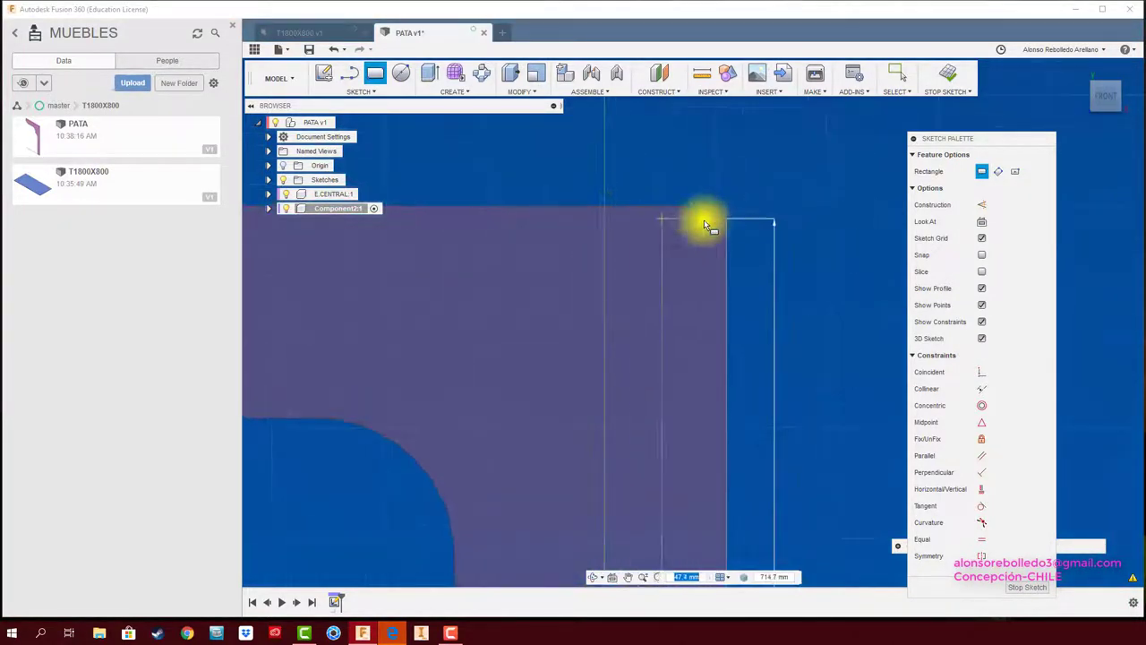
{"action": "left_click", "coordinate": [592, 209]}
{"action": "scroll", "coordinate": [627, 188], "scroll_direction": "down", "scroll_amount": 2}
{"action": "scroll", "coordinate": [653, 174], "scroll_direction": "down", "scroll_amount": 2}
Dimension the rectangle's top edge to a width of 55 mm
{"action": "key", "text": "Escape"}
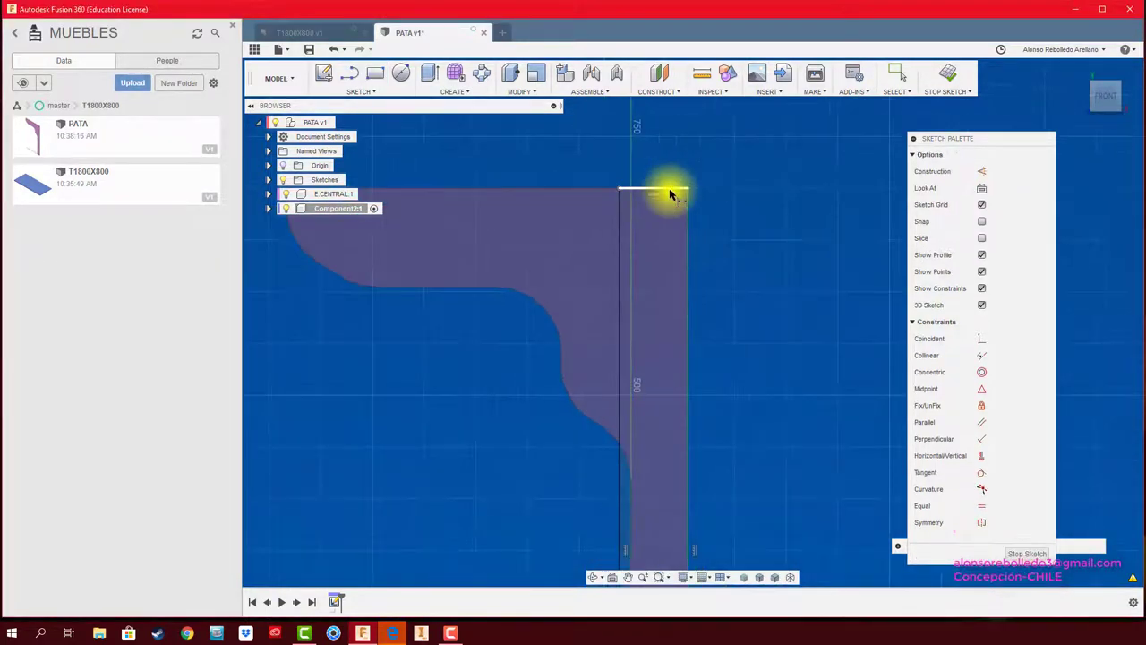
{"action": "left_click", "coordinate": [663, 189]}
{"action": "left_click", "coordinate": [664, 166]}
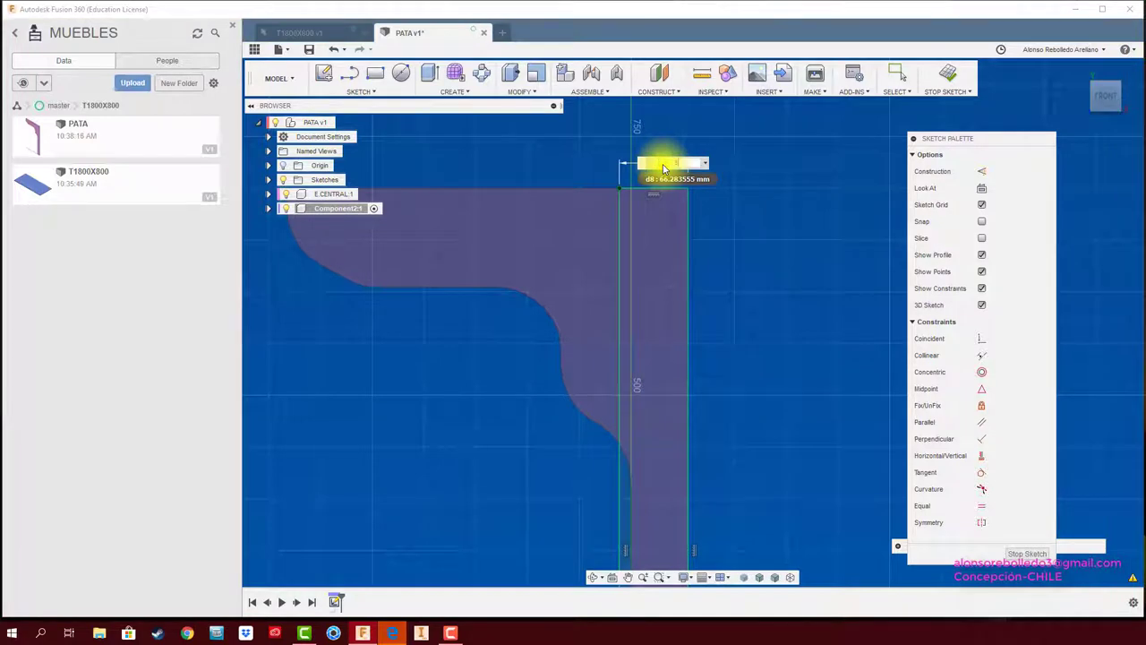
{"action": "key", "text": "Return"}
{"action": "scroll", "coordinate": [708, 206], "scroll_direction": "down", "scroll_amount": 2}
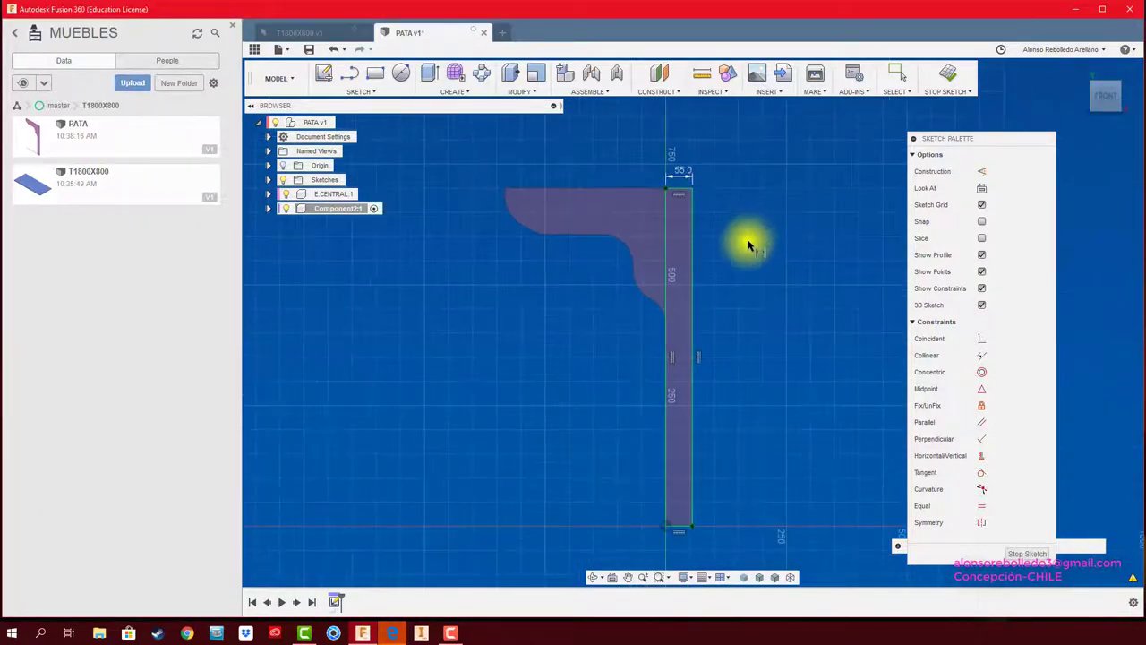
{"action": "scroll", "coordinate": [709, 230], "scroll_direction": "down", "scroll_amount": 1}
{"action": "scroll", "coordinate": [597, 218], "scroll_direction": "up", "scroll_amount": 1}
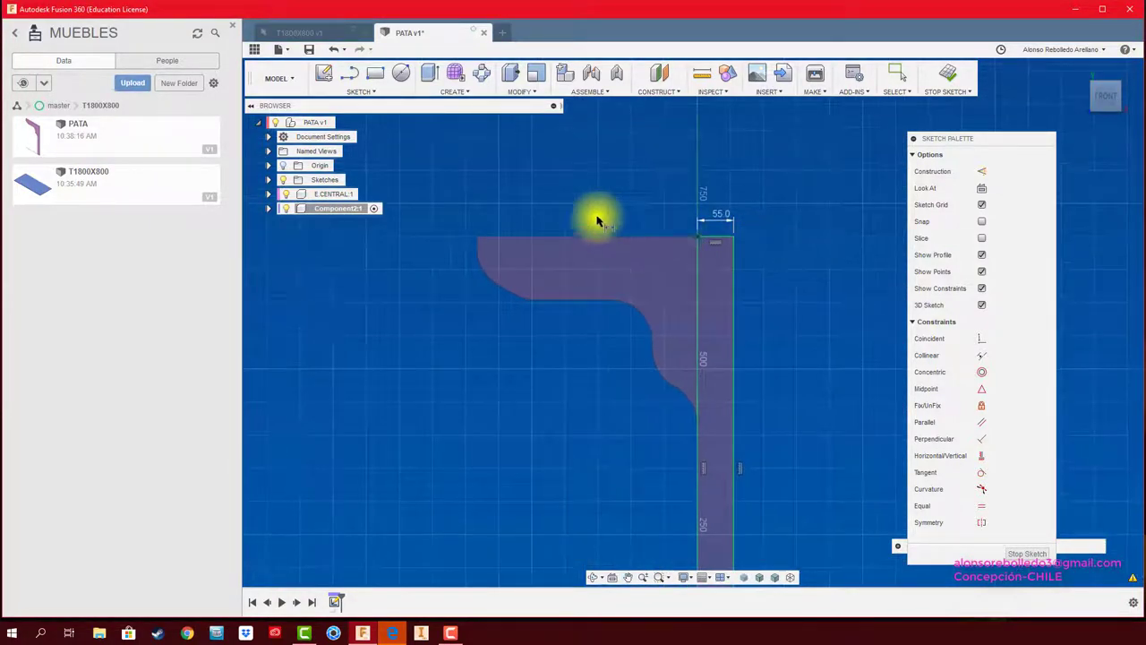
{"action": "scroll", "coordinate": [586, 228], "scroll_direction": "up", "scroll_amount": 1}
Abandon an unfinished arc and project the leg's outline into the sketch
{"action": "left_click", "coordinate": [350, 73]}
{"action": "left_click", "coordinate": [749, 246]}
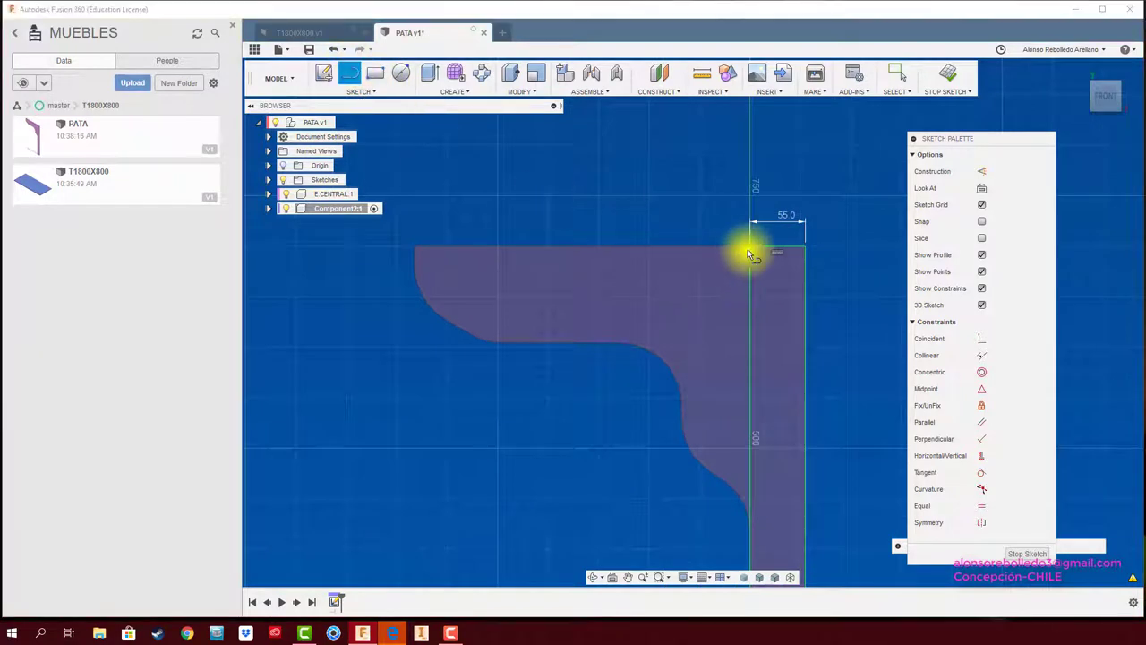
{"action": "left_click", "coordinate": [413, 250]}
{"action": "key", "text": "Escape"}
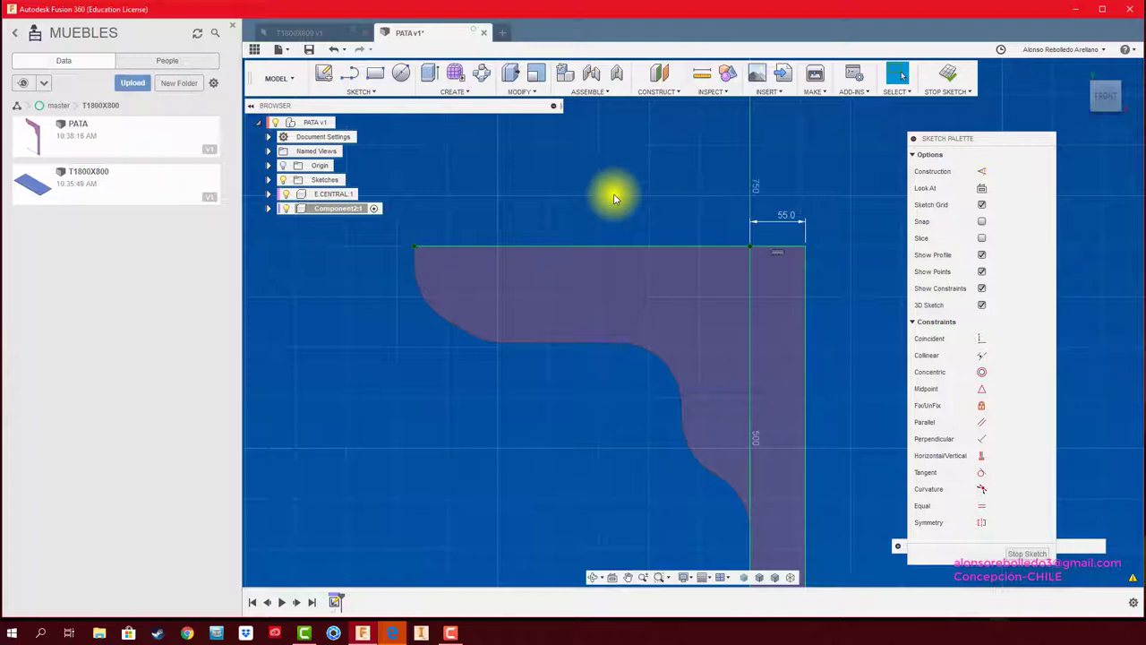
{"action": "left_click", "coordinate": [375, 95]}
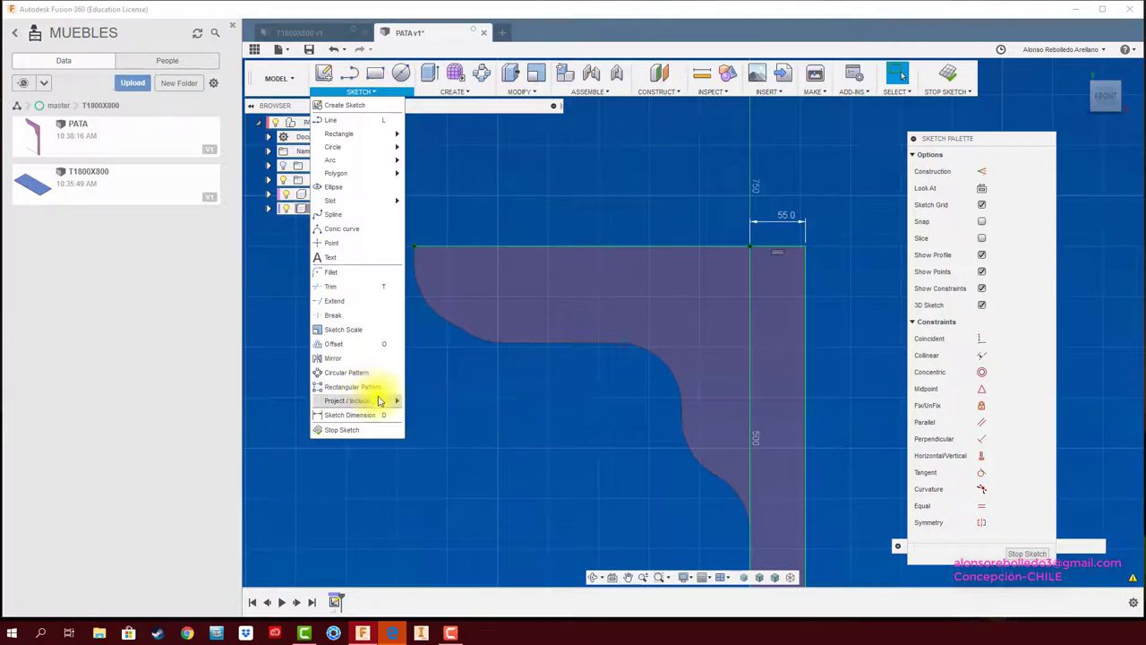
{"action": "mouse_move", "coordinate": [349, 400]}
{"action": "left_click", "coordinate": [423, 403]}
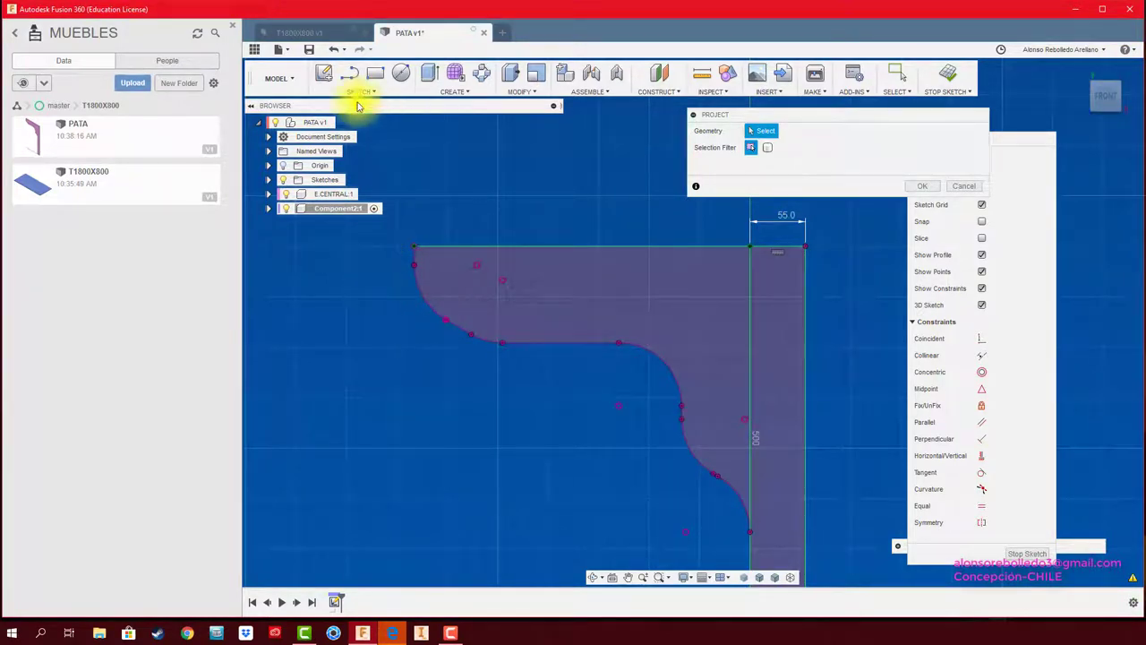
{"action": "left_click", "coordinate": [942, 188]}
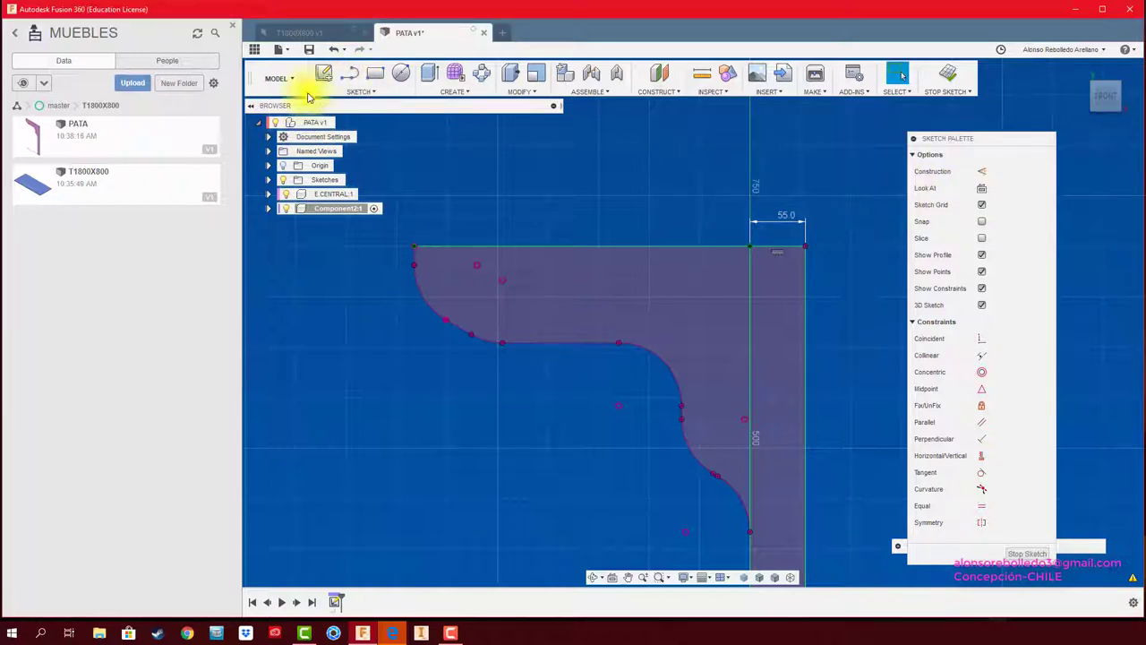
Draw a tangent arc from the inner corner and a horizontal line to the leg's right edge
{"action": "left_click", "coordinate": [349, 73]}
{"action": "left_click", "coordinate": [414, 265]}
{"action": "left_click_drag", "start_coordinate": [437, 315], "coordinate": [446, 320]}
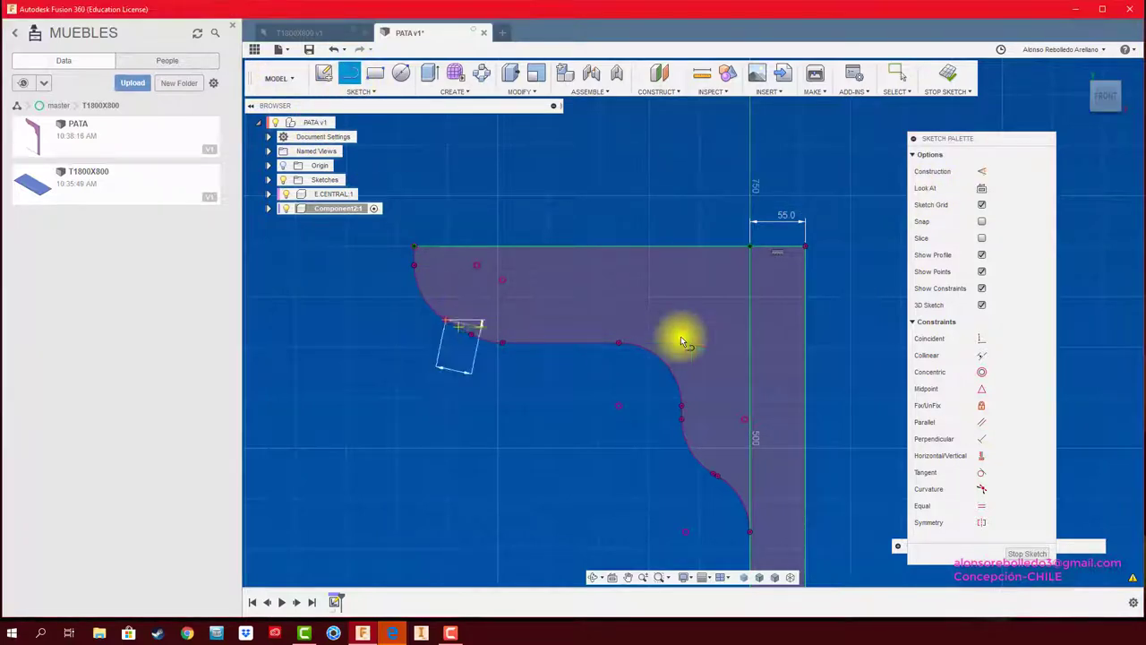
{"action": "left_click", "coordinate": [766, 321]}
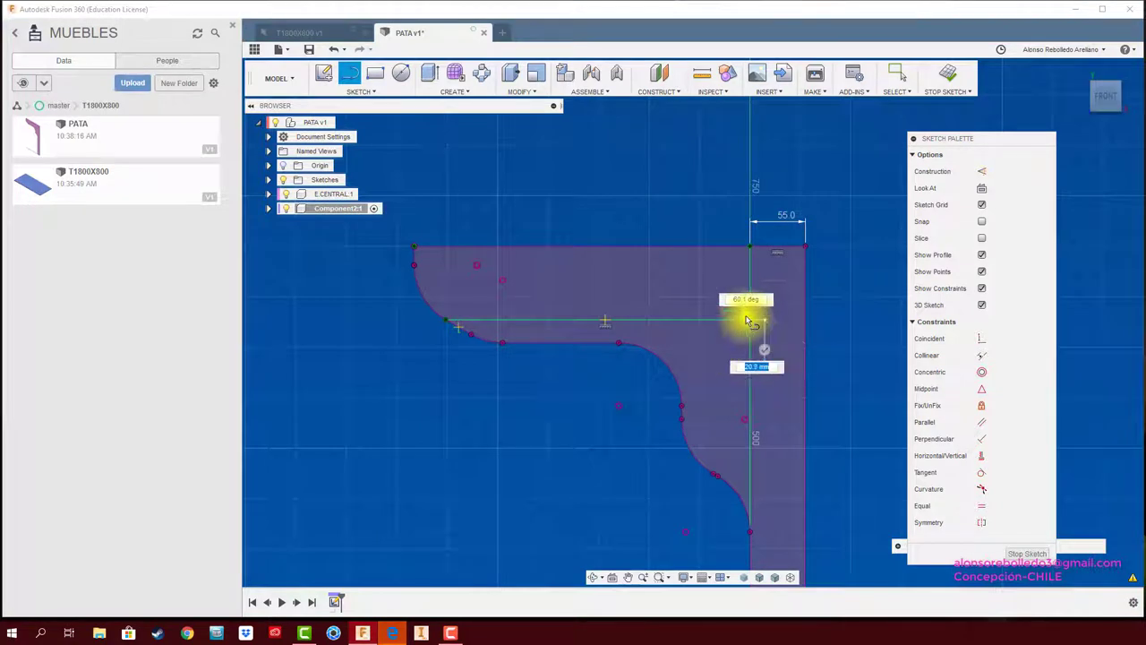
{"action": "key", "text": "Escape"}
Trim the vertical line above the new line to close the L-shaped profile
{"action": "key", "text": "t"}
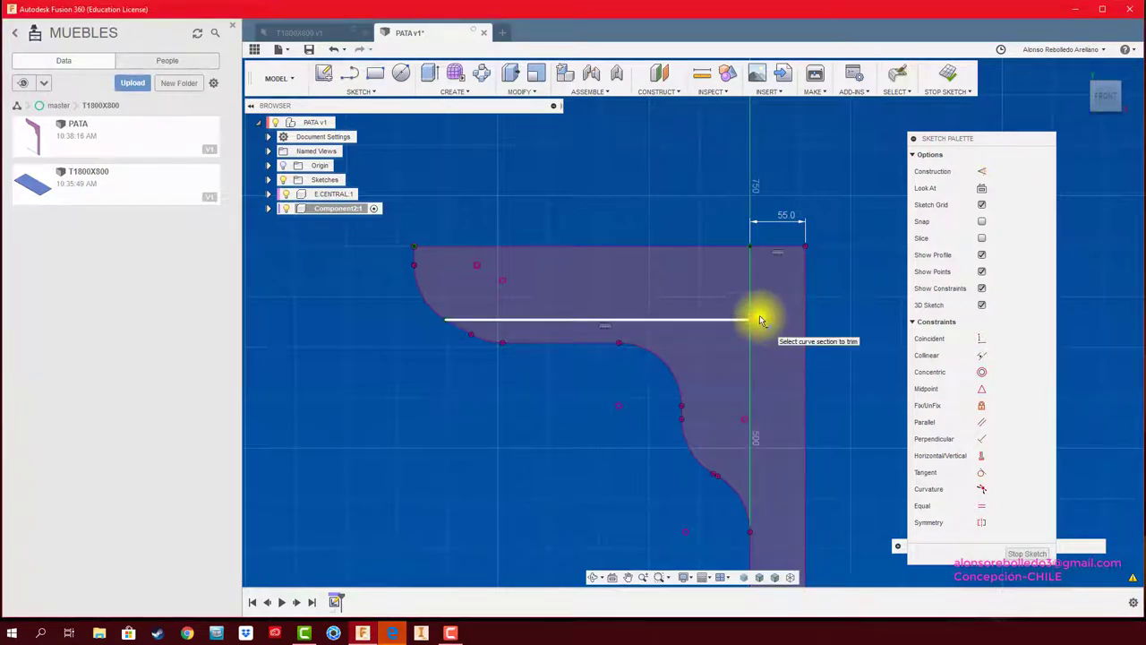
{"action": "left_click", "coordinate": [747, 295]}
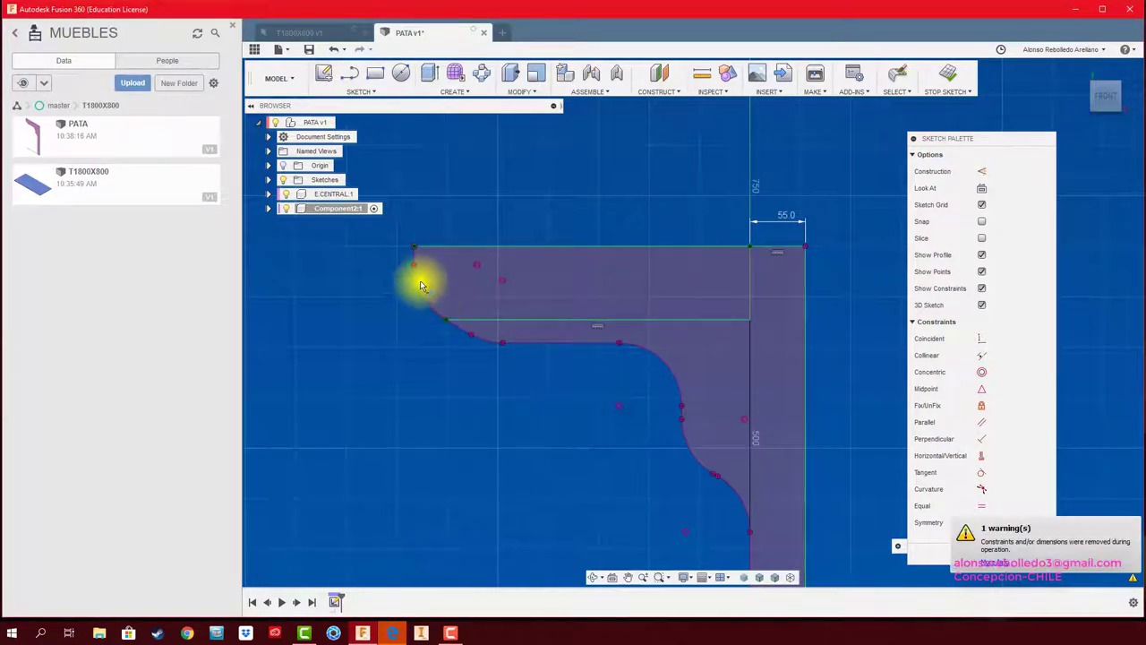
{"action": "left_click", "coordinate": [499, 324]}
{"action": "mouse_move", "coordinate": [640, 340]}
{"action": "middle_mouse_down", "text": "shift"}
{"action": "mouse_move", "coordinate": [616, 425]}
{"action": "mouse_move", "coordinate": [755, 210]}
{"action": "middle_mouse_up", "text": "shift"}
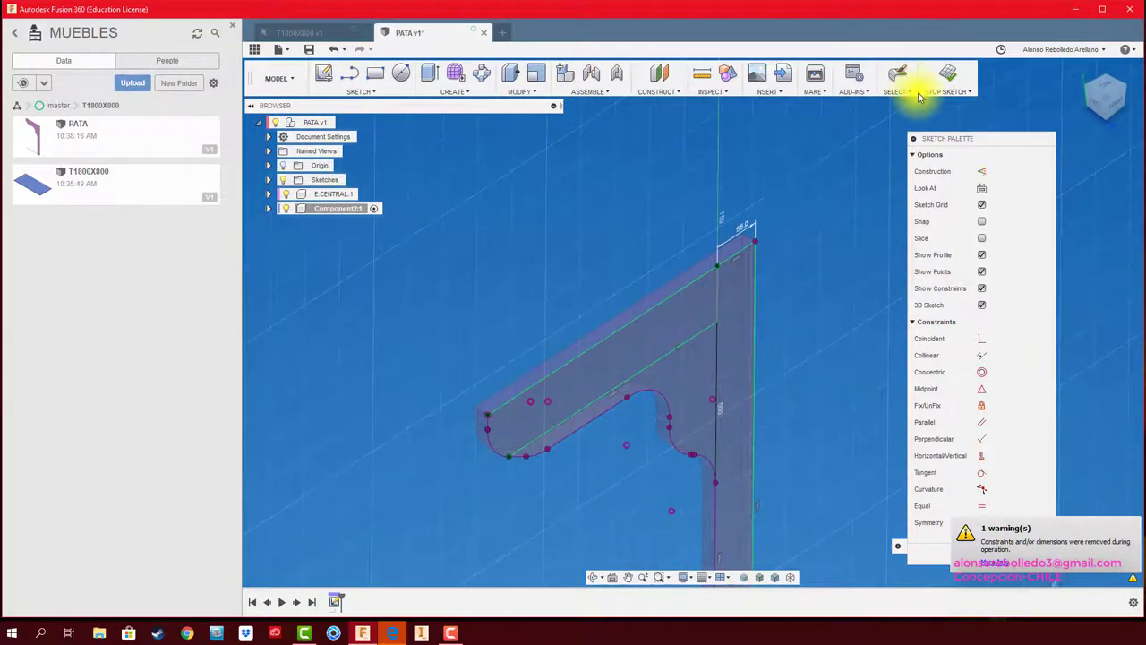
Finish the sketch, extrude the L-profile 18 mm, and rename Component2:1 to LATERAL
{"action": "left_click", "coordinate": [945, 77]}
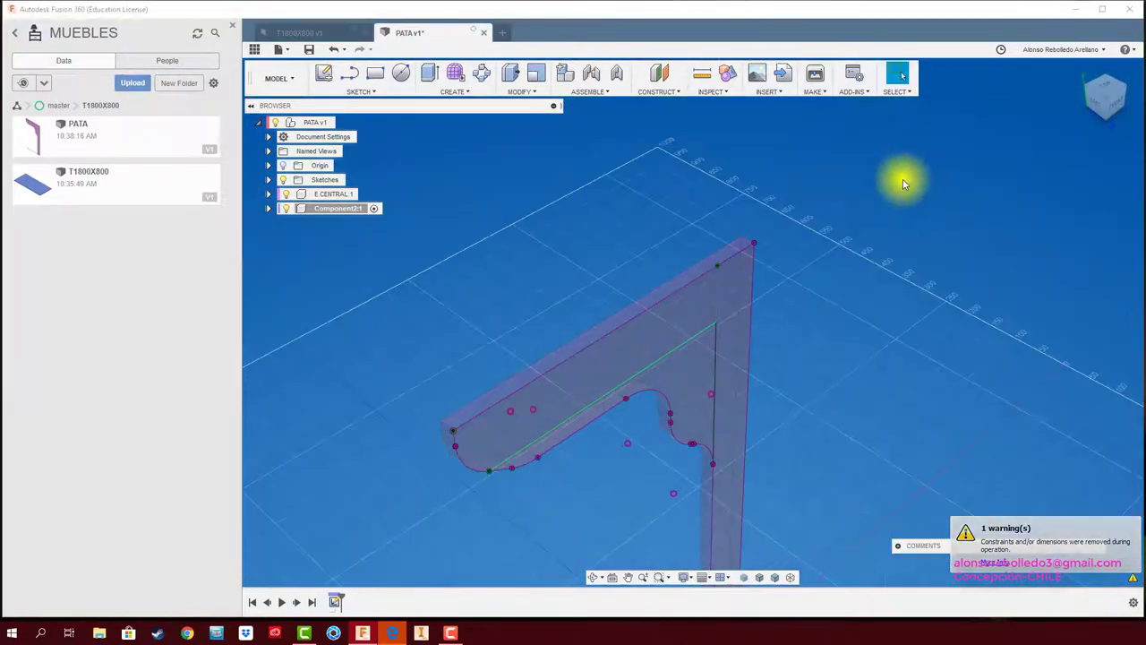
{"action": "key", "text": "e"}
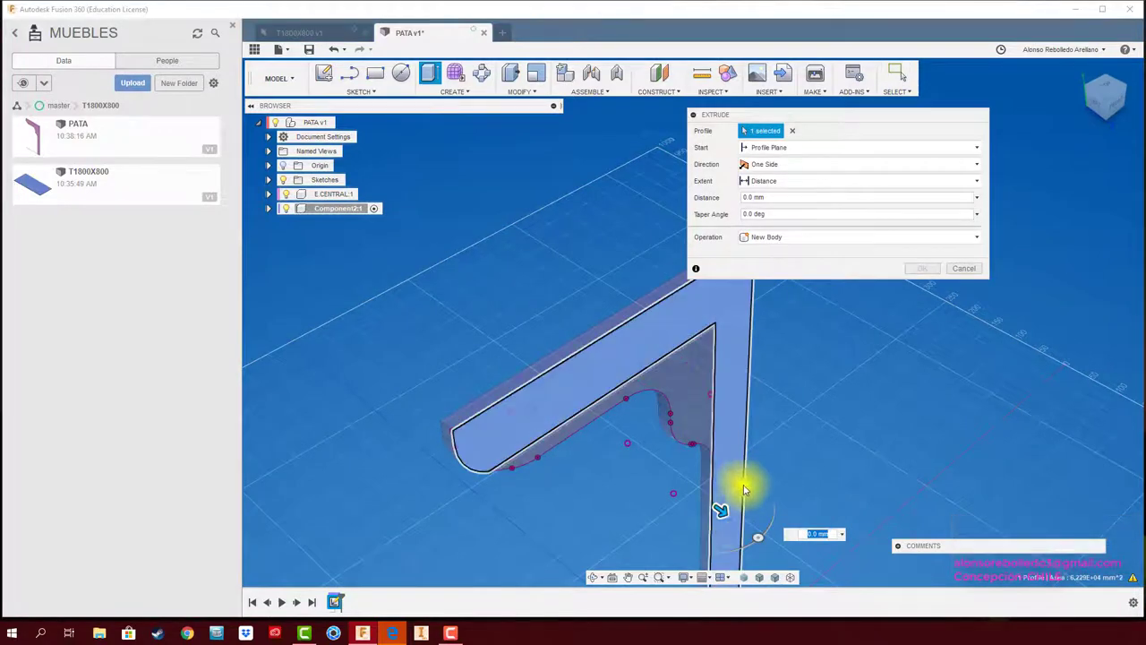
{"action": "left_click_drag", "start_coordinate": [724, 511], "coordinate": [729, 519]}
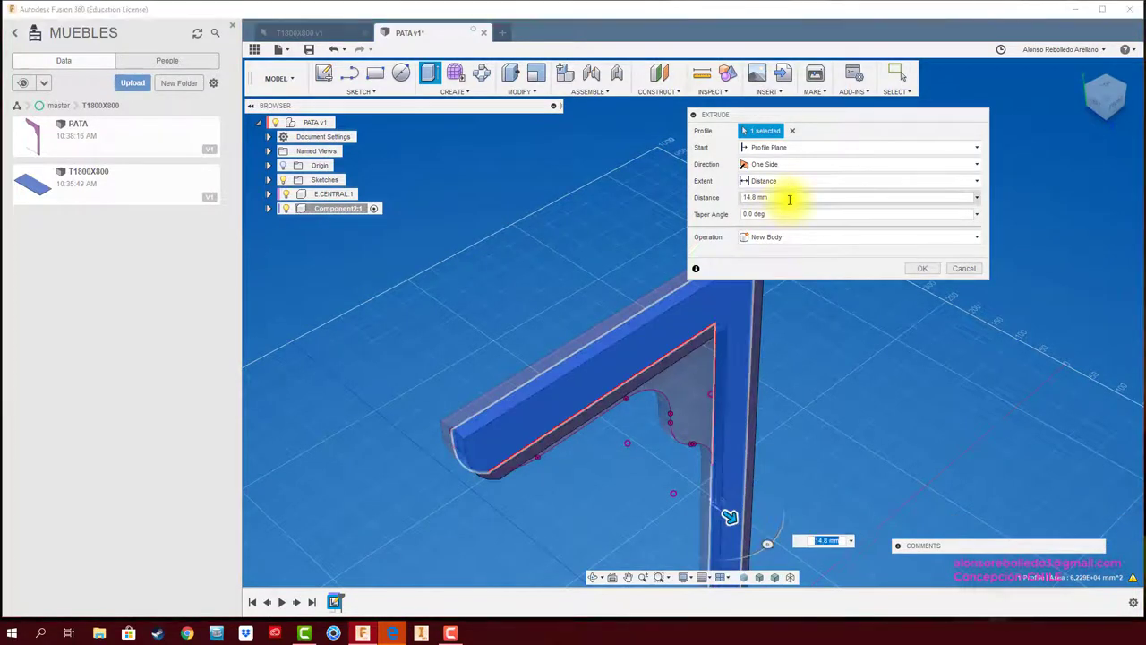
{"action": "type", "text": "18"}
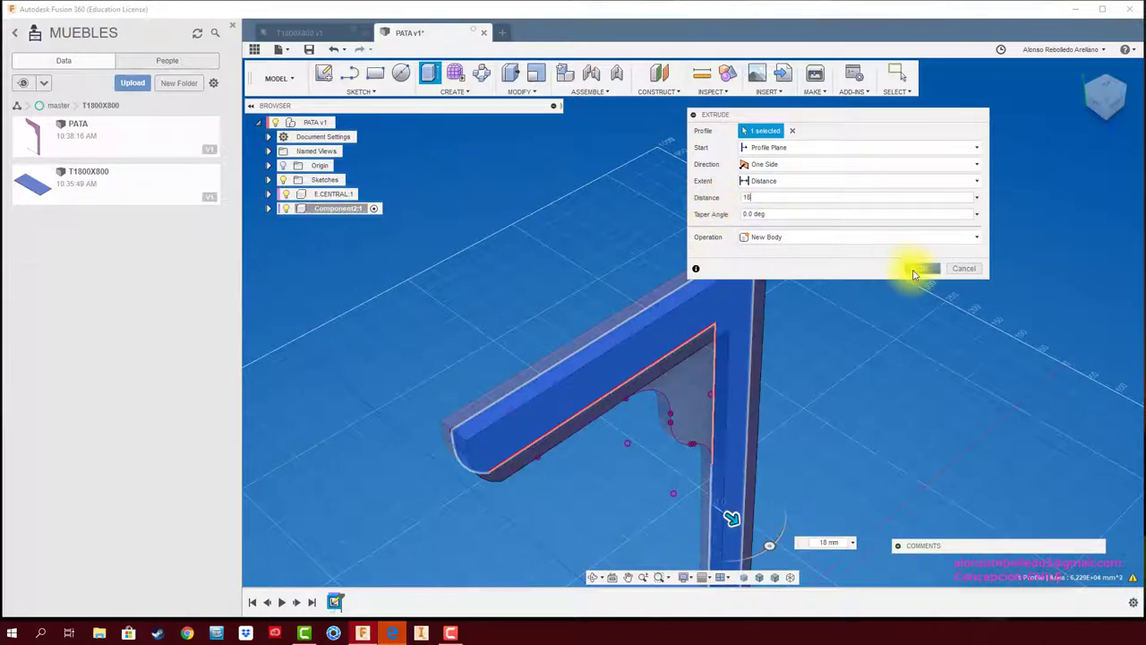
{"action": "left_click", "coordinate": [918, 268]}
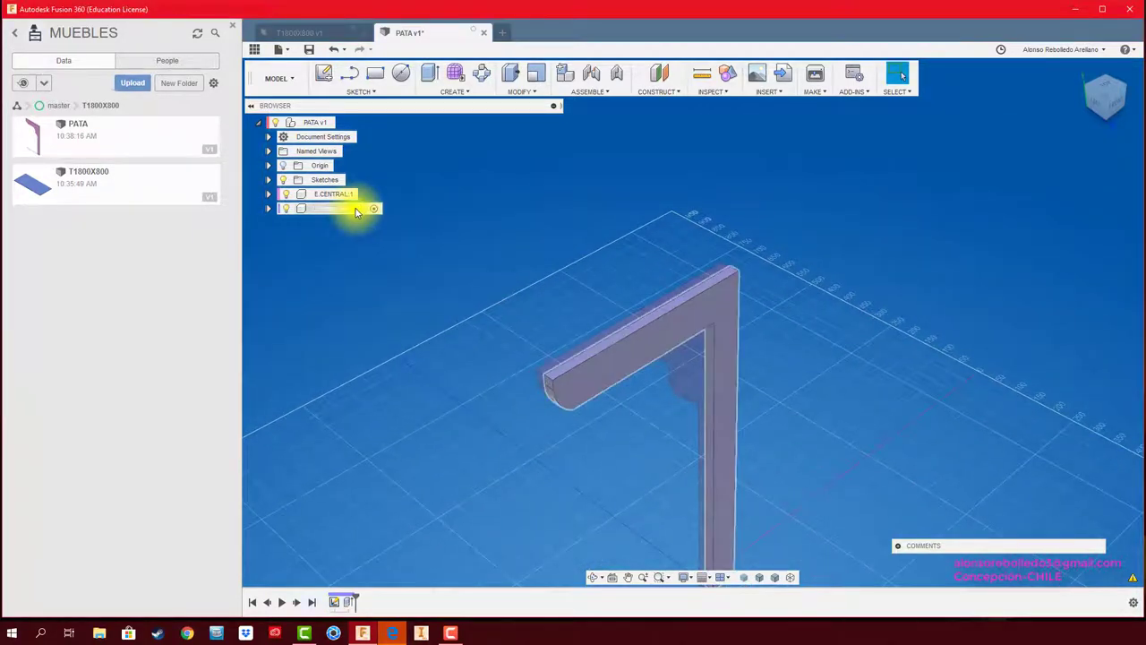
{"action": "double_click", "coordinate": [353, 209]}
{"action": "type", "text": "LATERAL"}
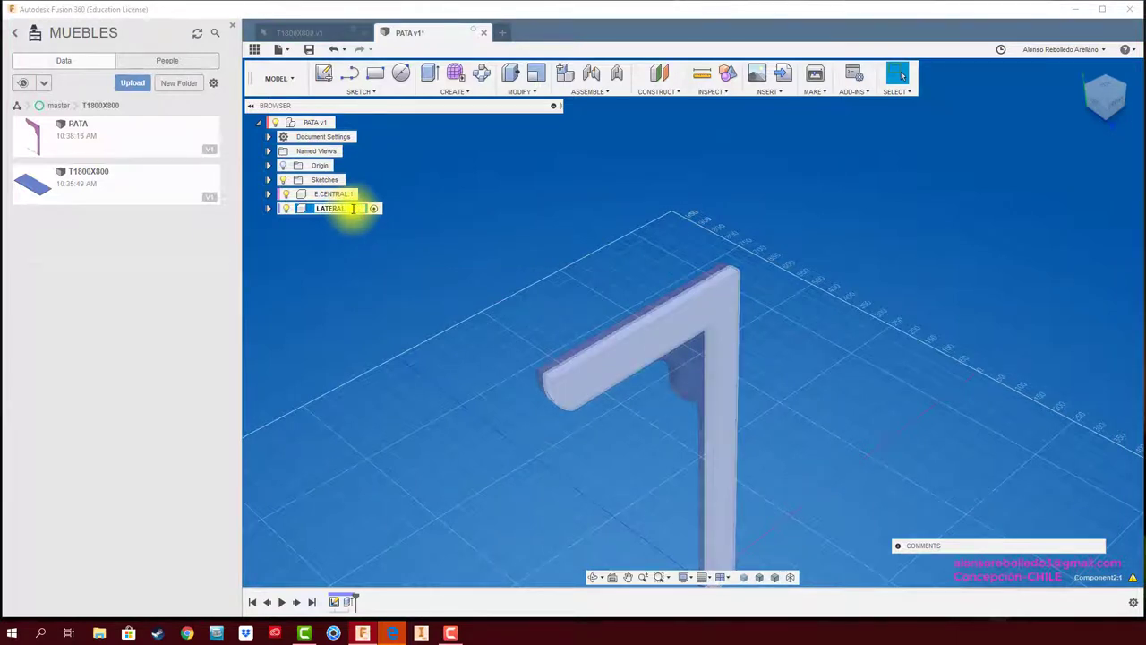
{"action": "key", "text": "Return"}
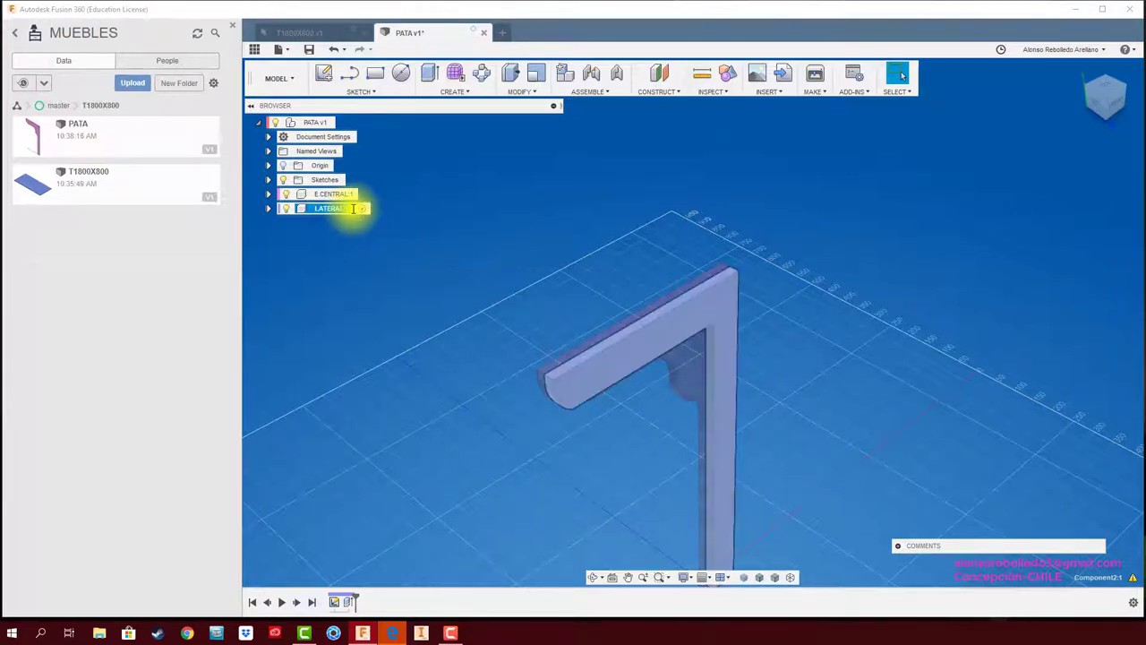
Activate PATA and copy-paste LATERAL:1, moving the copy beside the leg
{"action": "left_click", "coordinate": [341, 125]}
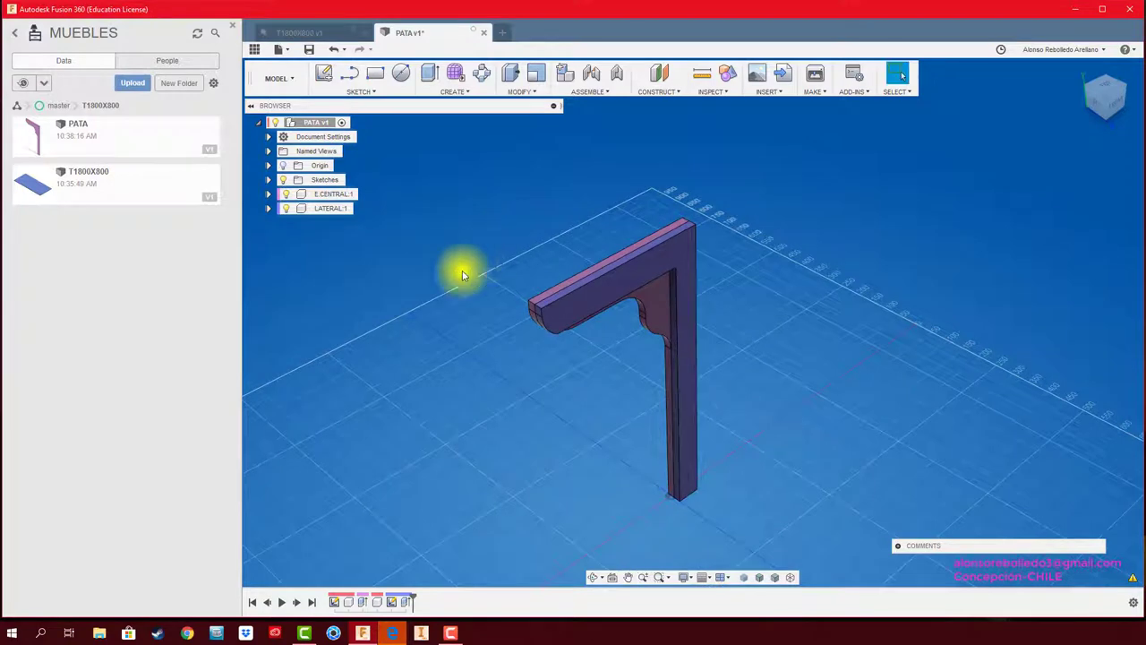
{"action": "left_click", "coordinate": [334, 212]}
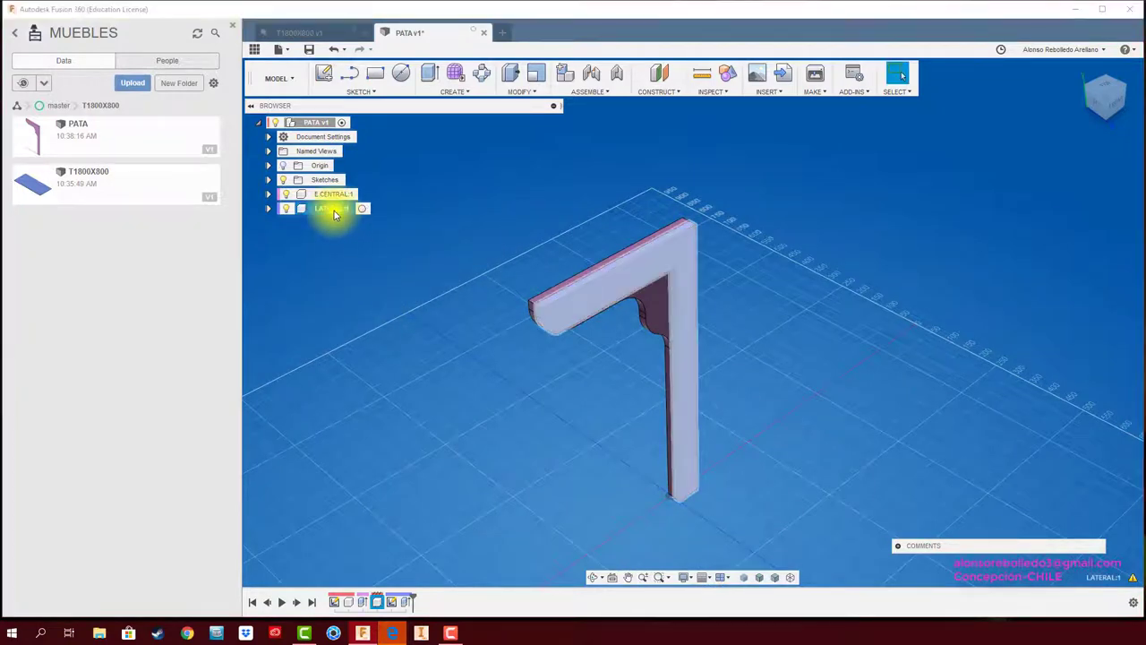
{"action": "key", "text": "ctrl+c"}
{"action": "key", "text": "ctrl+v"}
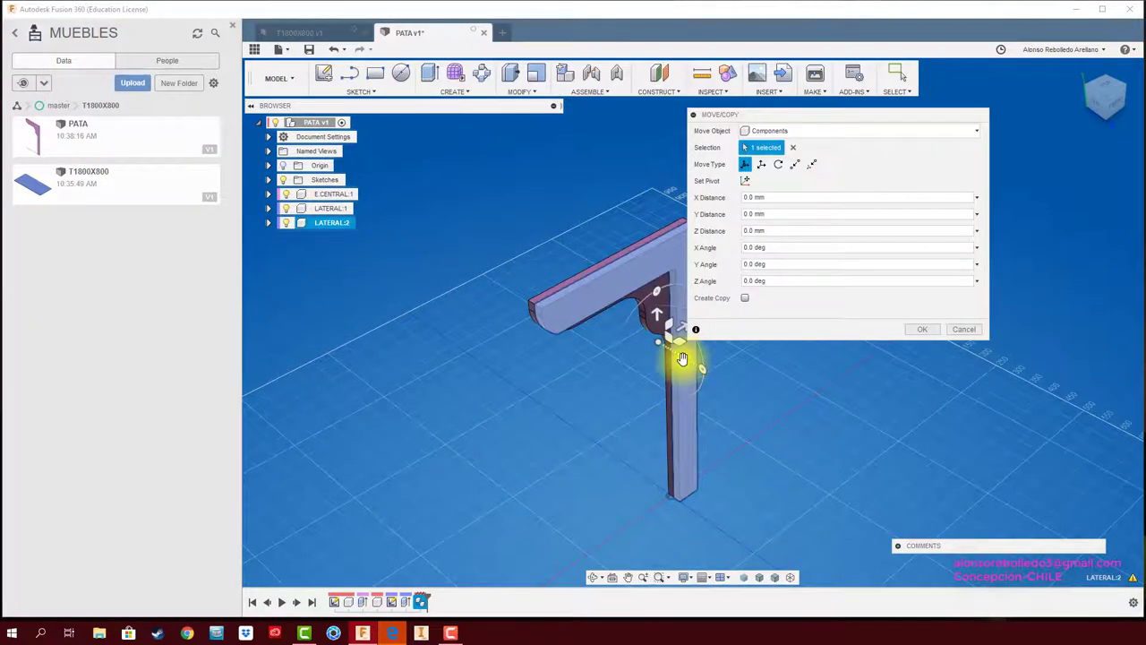
{"action": "left_click_drag", "start_coordinate": [686, 358], "coordinate": [621, 320]}
{"action": "left_click", "coordinate": [923, 328]}
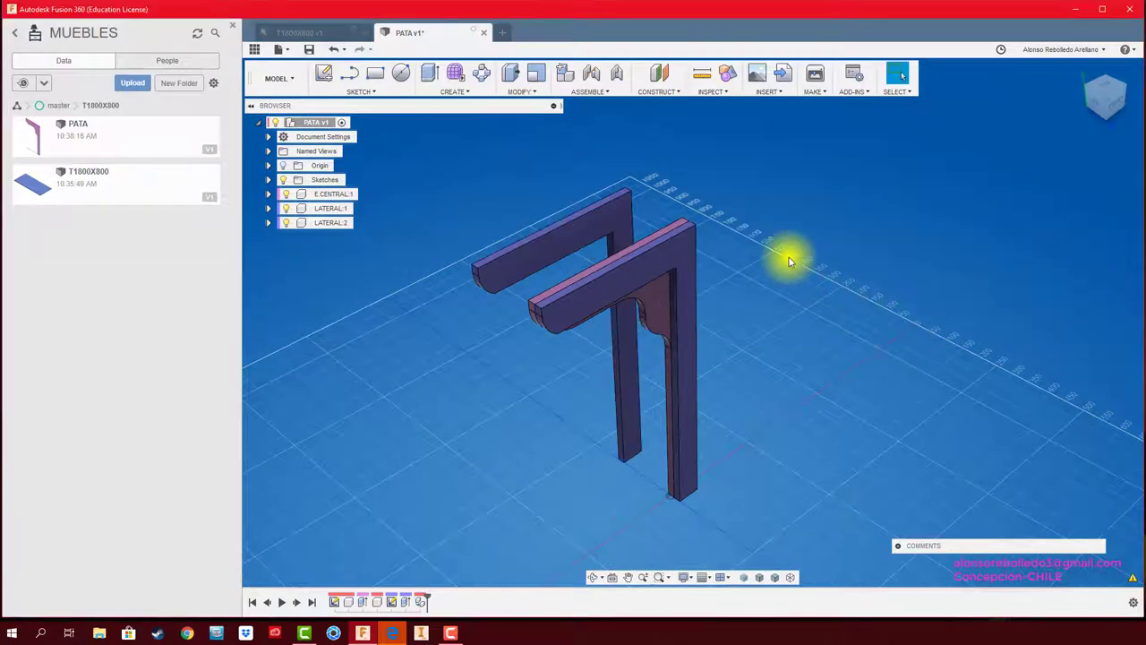
{"action": "middle_click_drag", "start_coordinate": [716, 197], "coordinate": [716, 197], "text": "shift"}
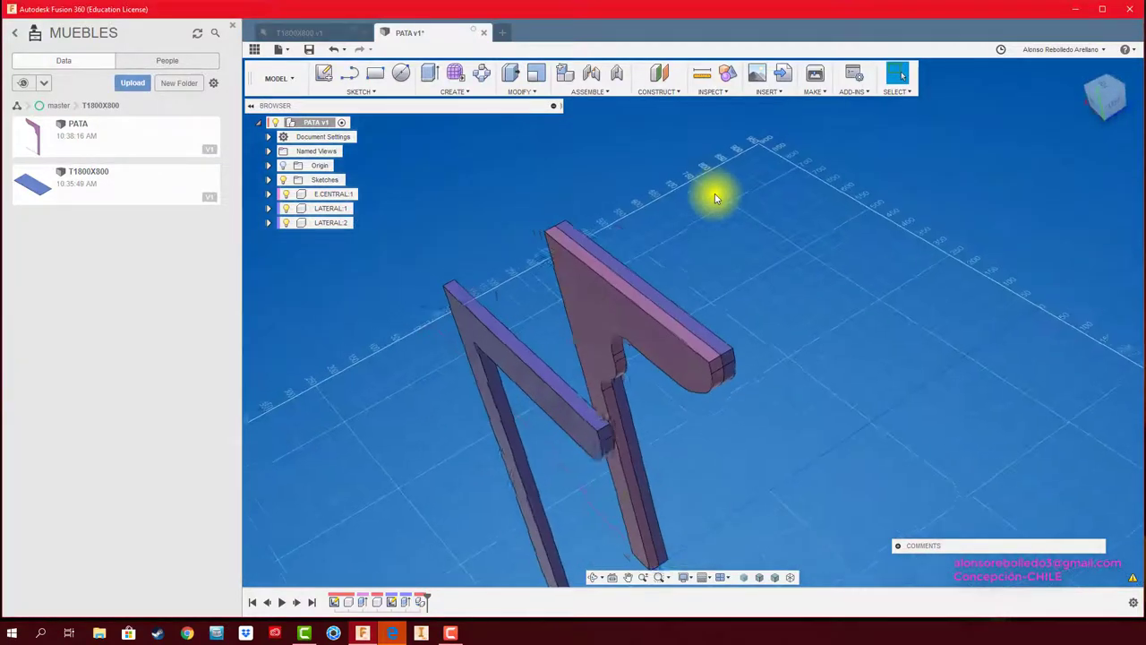
Joint the copied side piece to the matching point on the leg
{"action": "key", "text": "j"}
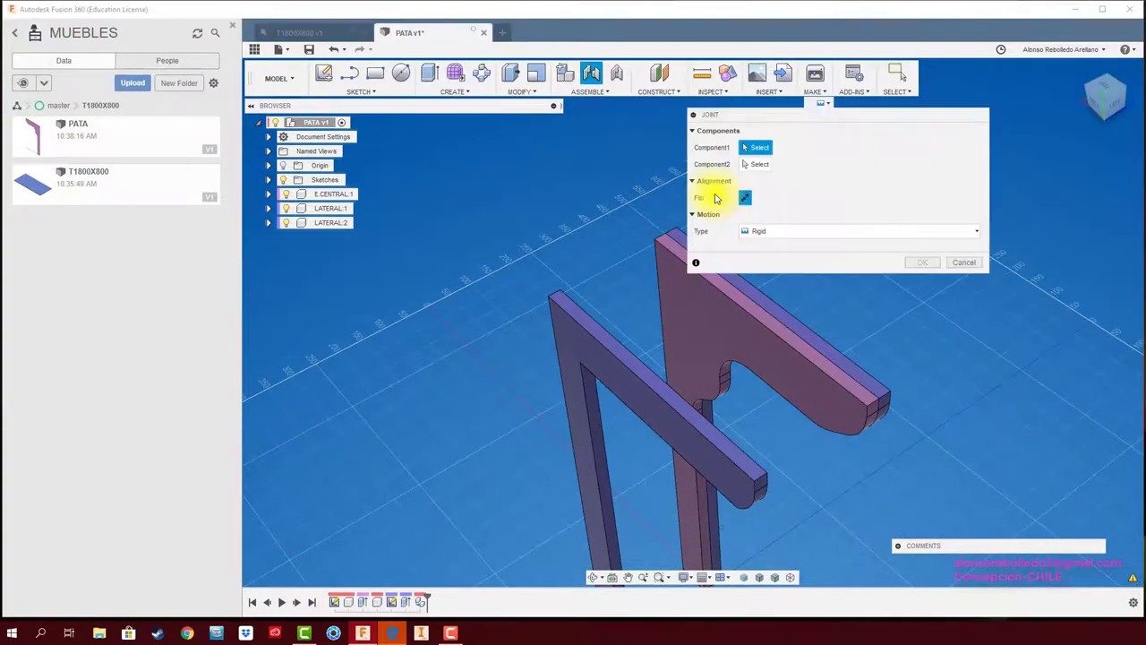
{"action": "middle_click_drag", "start_coordinate": [614, 278], "coordinate": [704, 300], "text": "shift"}
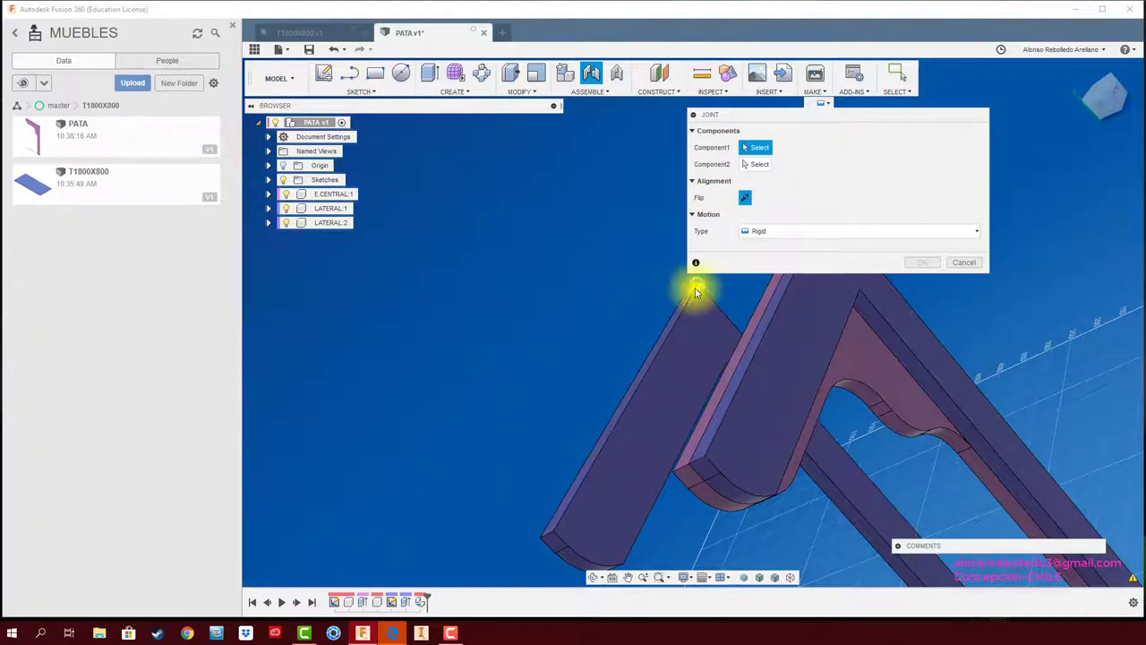
{"action": "left_click", "coordinate": [700, 285]}
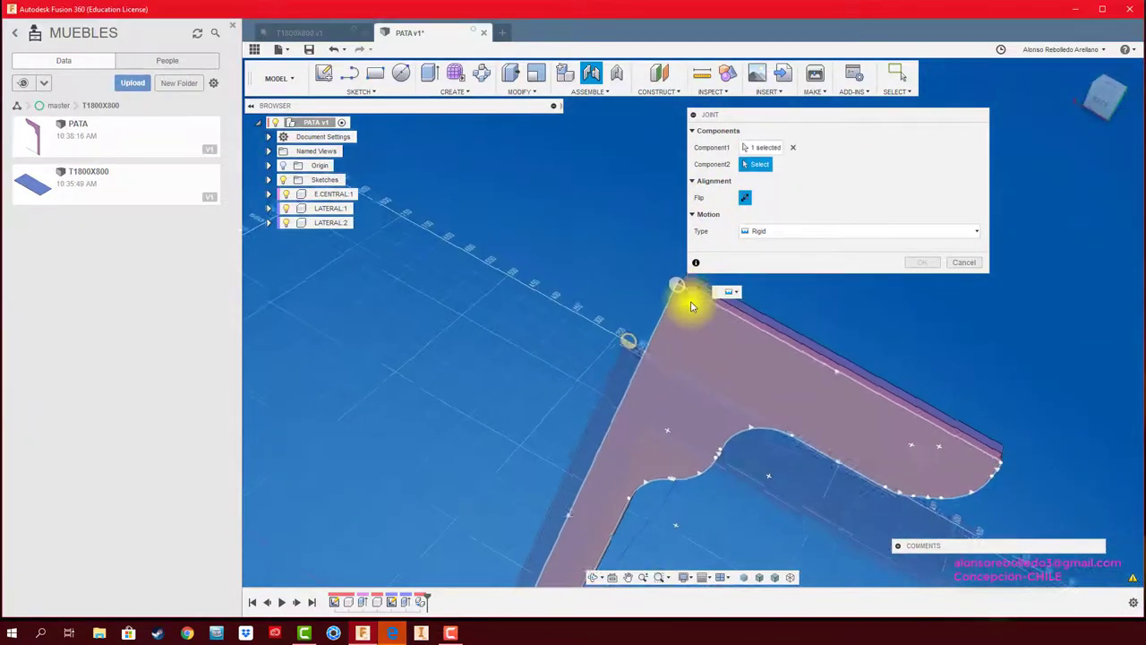
{"action": "left_click", "coordinate": [643, 314]}
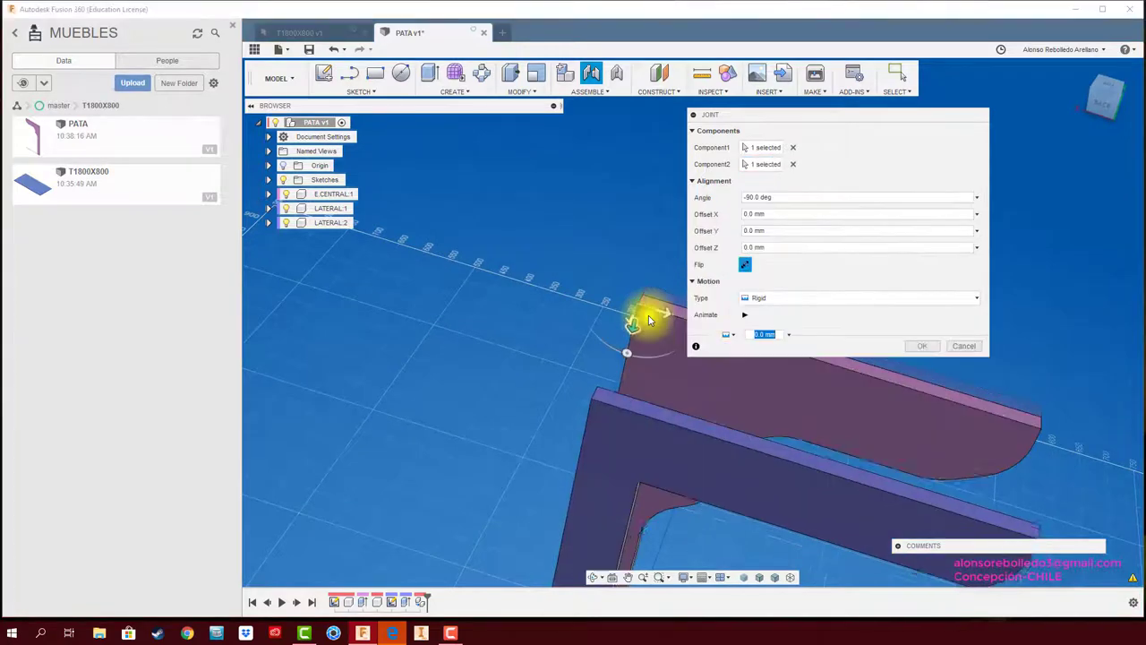
{"action": "left_click", "coordinate": [922, 346]}
{"action": "mouse_move", "coordinate": [818, 351]}
{"action": "middle_mouse_down", "text": "shift"}
{"action": "mouse_move", "coordinate": [648, 284]}
{"action": "mouse_move", "coordinate": [663, 358]}
{"action": "mouse_move", "coordinate": [667, 347]}
{"action": "middle_mouse_up", "text": "shift"}
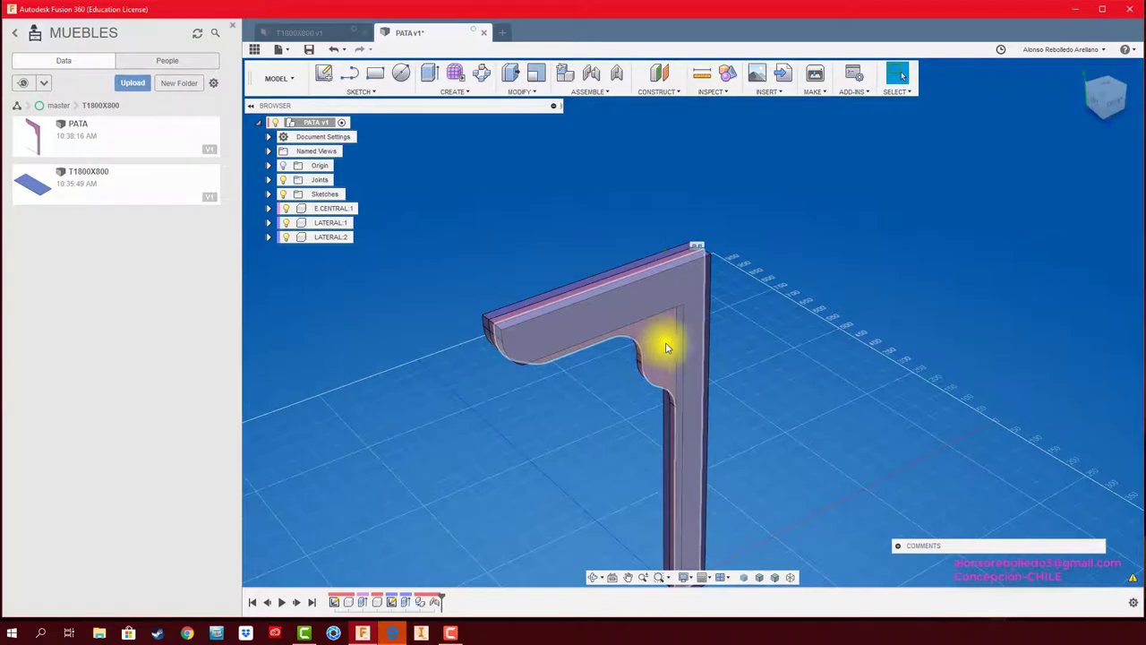
Ground E.CENTRAL and add a rigid as-built joint between LATERAL:1 and E.CENTRAL
{"action": "right_click", "coordinate": [343, 211]}
{"action": "left_click", "coordinate": [369, 234]}
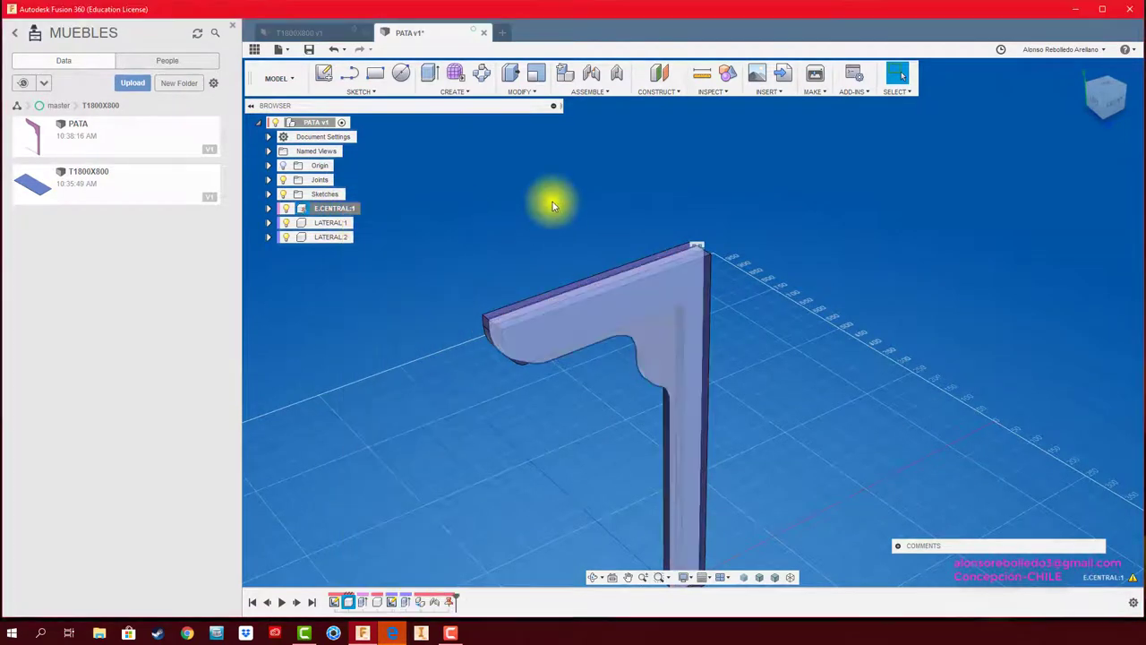
{"action": "left_click_drag", "start_coordinate": [690, 277], "coordinate": [857, 345]}
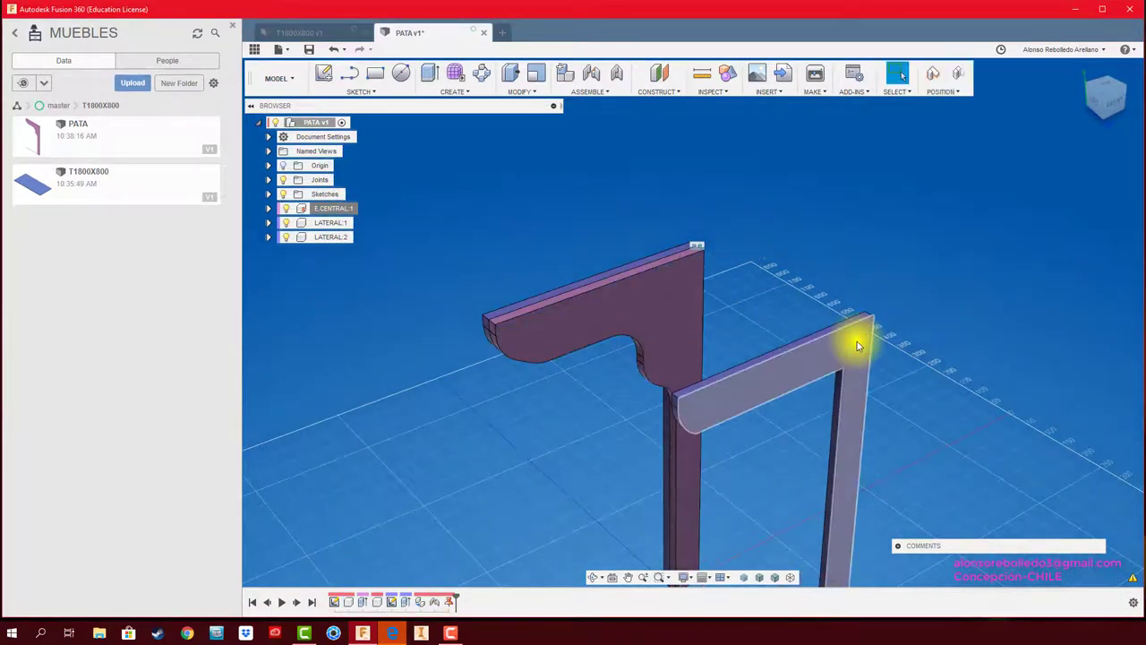
{"action": "left_click", "coordinate": [616, 77]}
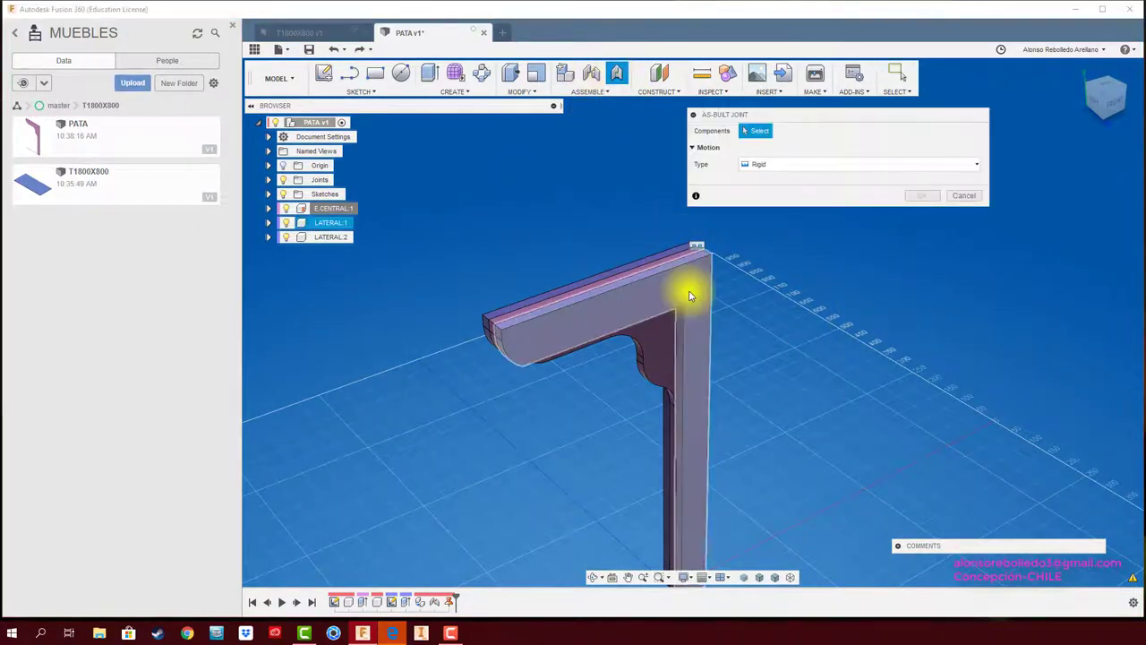
{"action": "left_click", "coordinate": [686, 299]}
{"action": "left_click", "coordinate": [660, 341]}
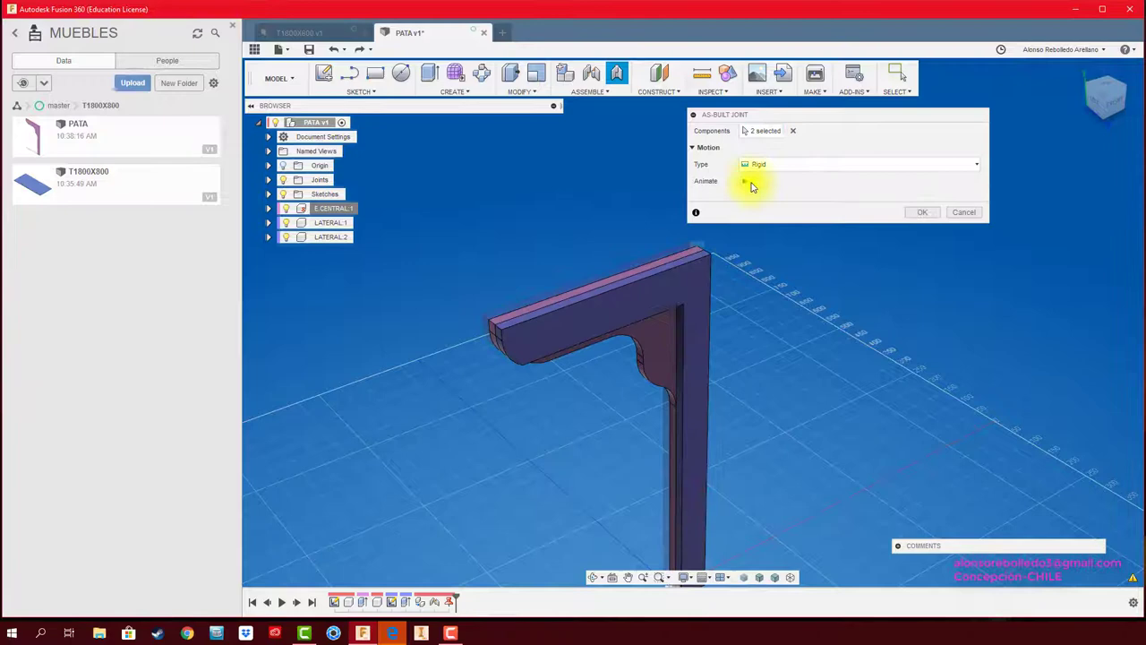
{"action": "left_click", "coordinate": [923, 213]}
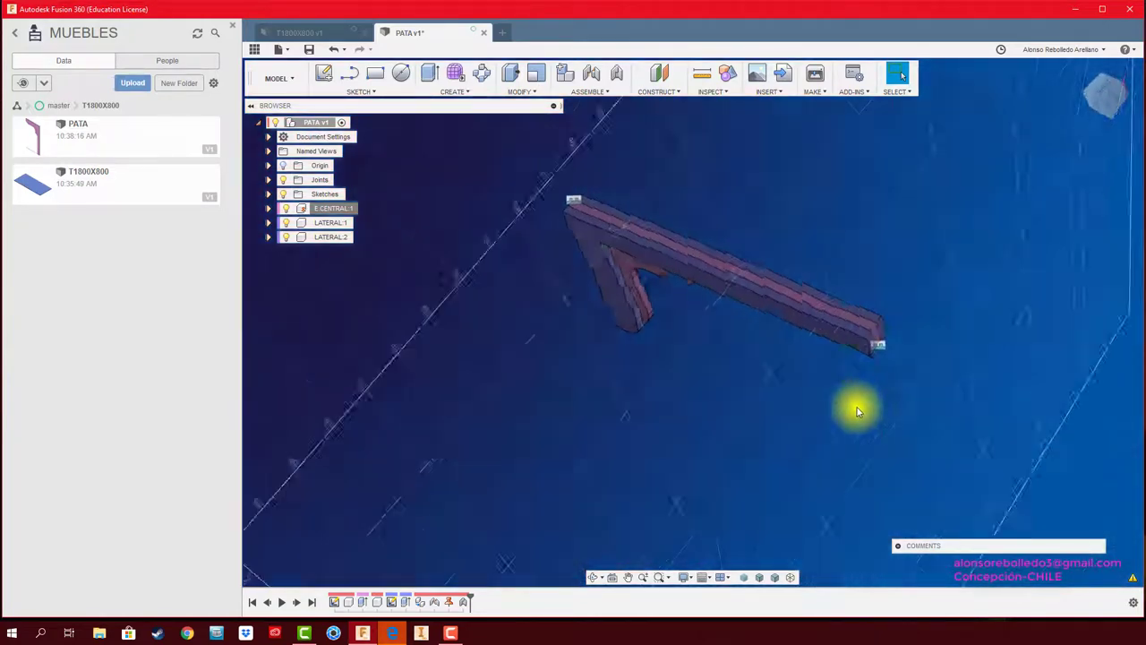
{"action": "mouse_move", "coordinate": [857, 411]}
{"action": "middle_mouse_down", "text": "shift"}
{"action": "mouse_move", "coordinate": [825, 248]}
{"action": "mouse_move", "coordinate": [897, 293]}
{"action": "mouse_move", "coordinate": [864, 241]}
{"action": "middle_mouse_up", "text": "shift"}
Insert McMaster-Carr caster 22575T32 and move it about -91 mm along Y below the leg
{"action": "left_click", "coordinate": [781, 92]}
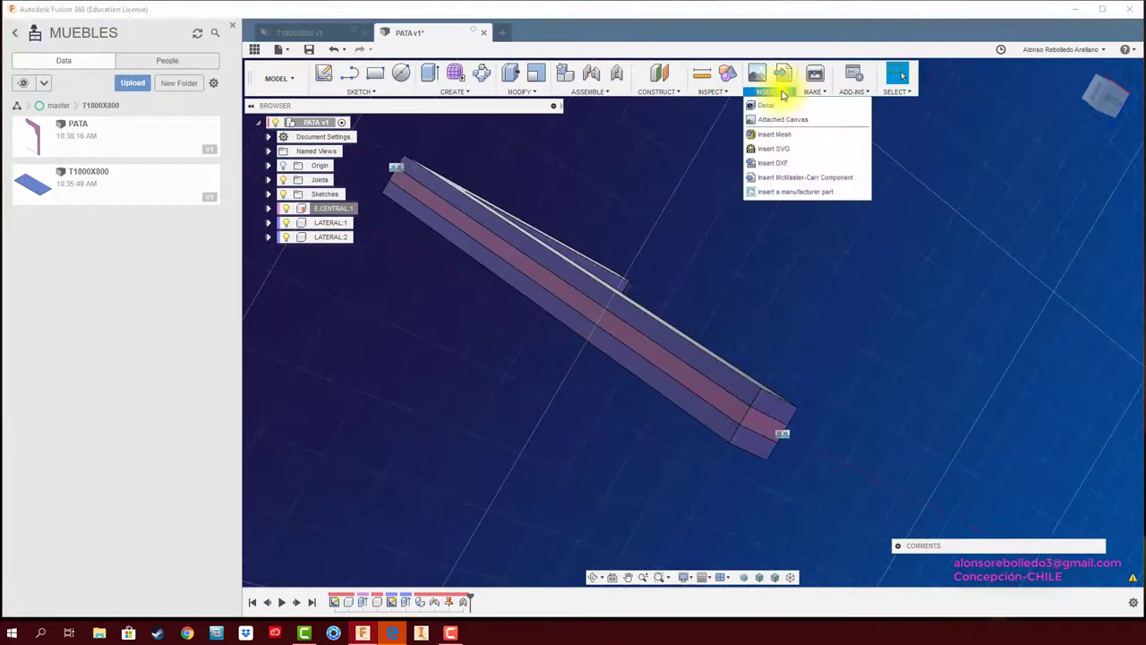
{"action": "left_click", "coordinate": [795, 181]}
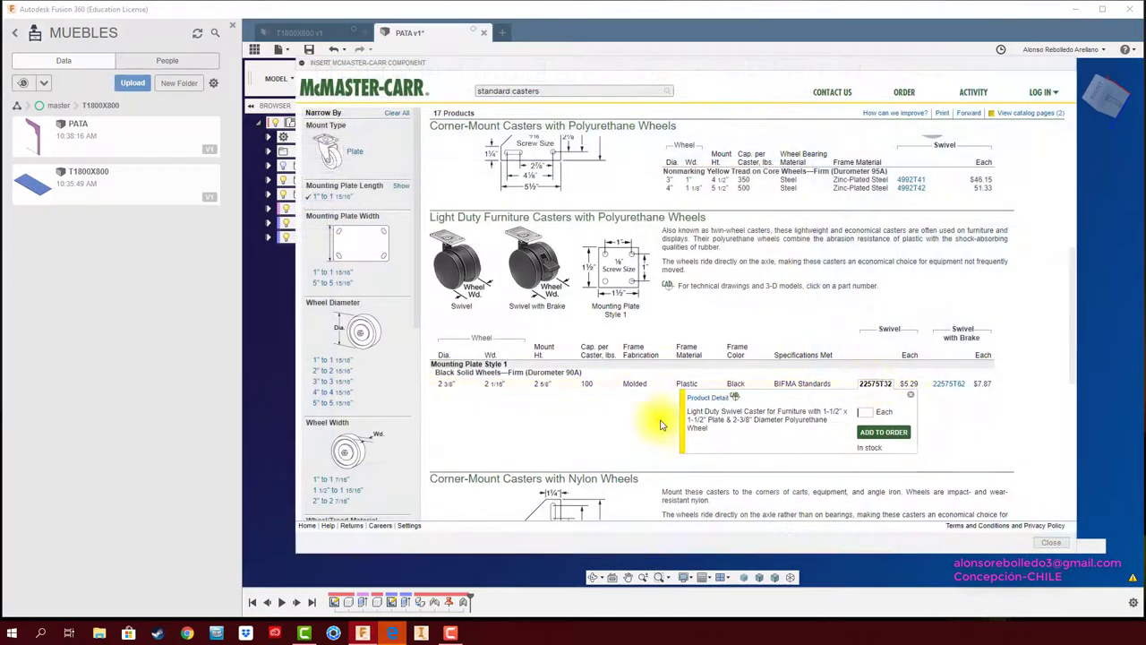
{"action": "left_click", "coordinate": [712, 405]}
{"action": "scroll", "coordinate": [676, 379], "scroll_direction": "down", "scroll_amount": 3}
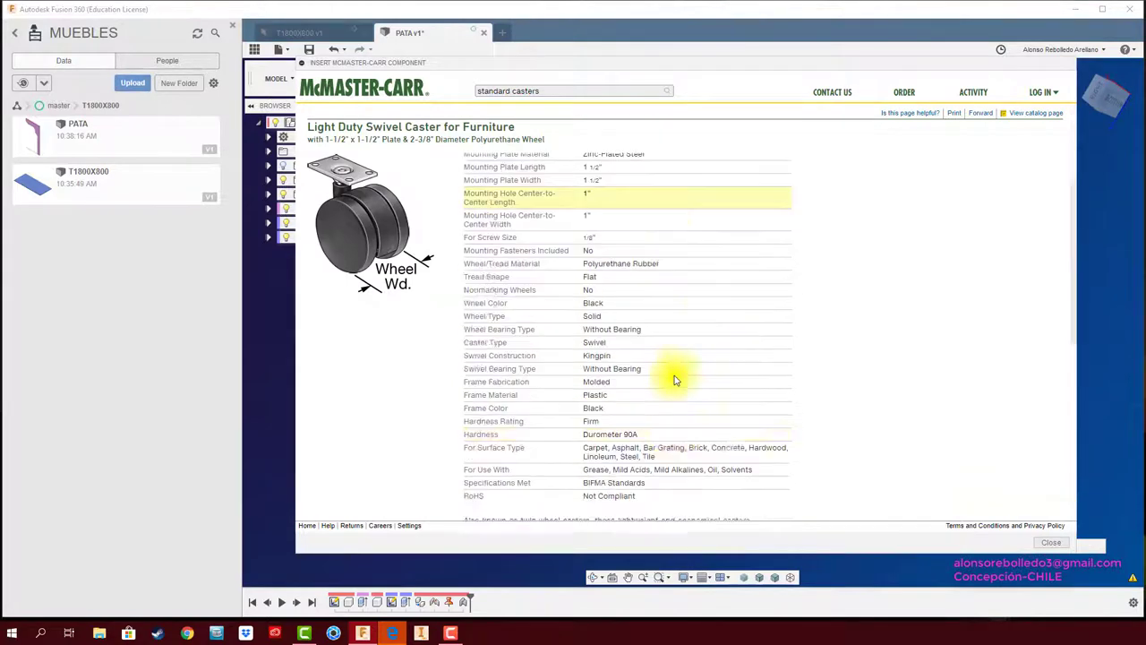
{"action": "scroll", "coordinate": [676, 381], "scroll_direction": "down", "scroll_amount": 5}
{"action": "scroll", "coordinate": [676, 380], "scroll_direction": "down", "scroll_amount": 2}
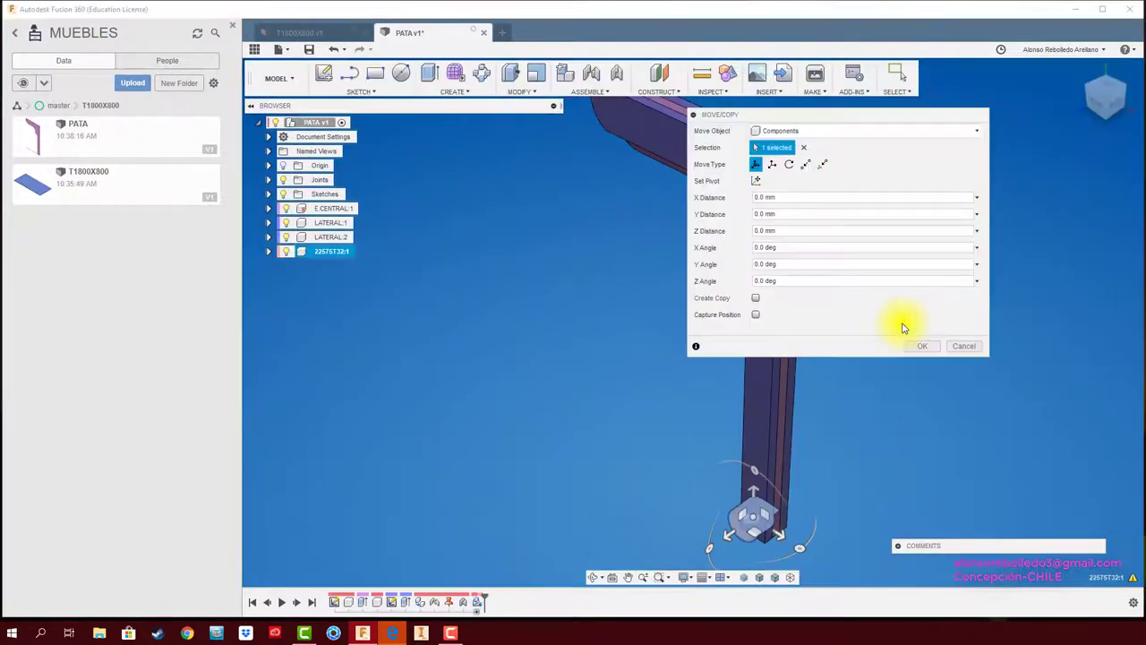
{"action": "scroll", "coordinate": [730, 415], "scroll_direction": "up", "scroll_amount": 5}
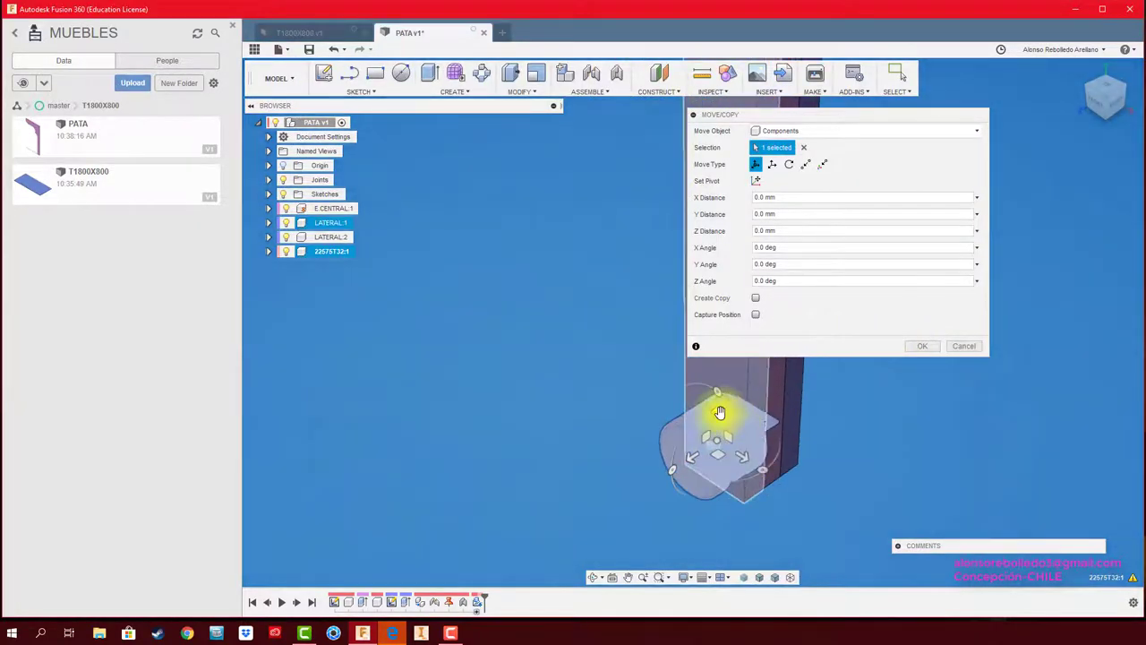
{"action": "left_click_drag", "start_coordinate": [713, 445], "coordinate": [711, 512]}
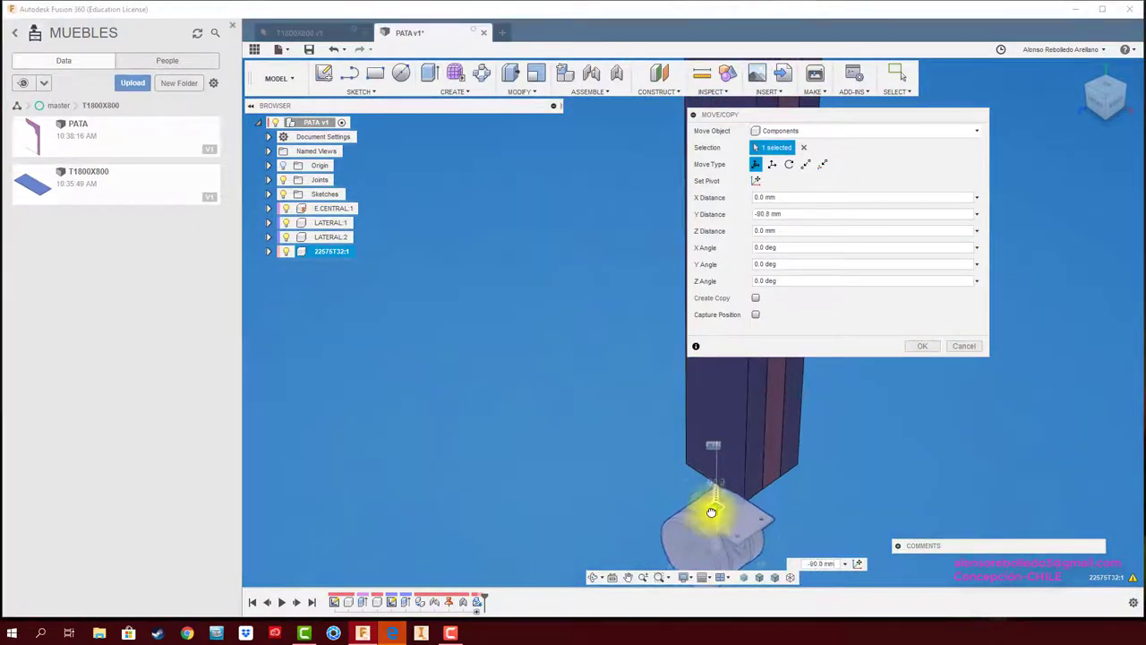
{"action": "left_click", "coordinate": [922, 346]}
{"action": "scroll", "coordinate": [833, 322], "scroll_direction": "down", "scroll_amount": 2}
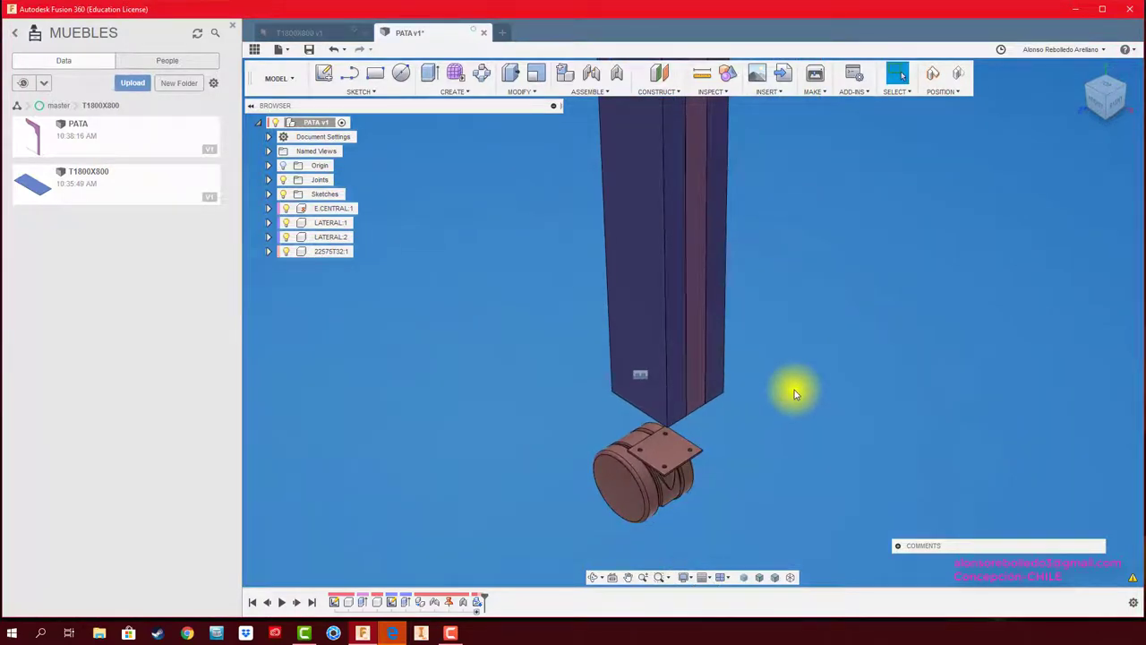
Capture position and rigidly joint the caster's mounting point to the leg's end face
{"action": "left_click", "coordinate": [598, 79]}
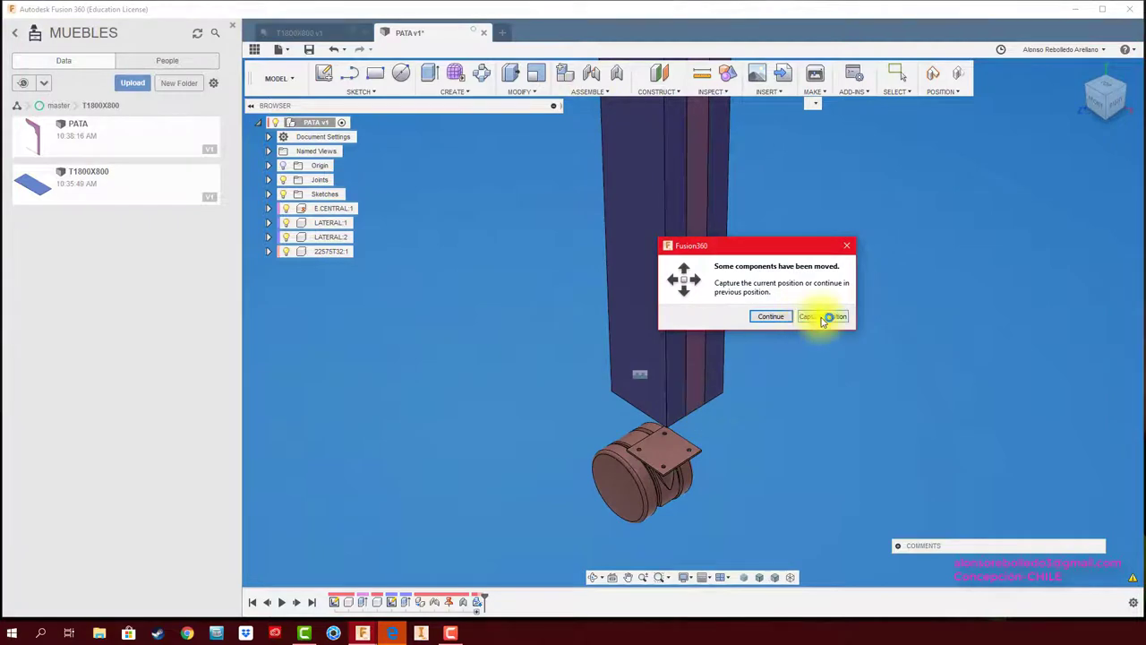
{"action": "left_click", "coordinate": [824, 317]}
{"action": "left_click", "coordinate": [663, 443]}
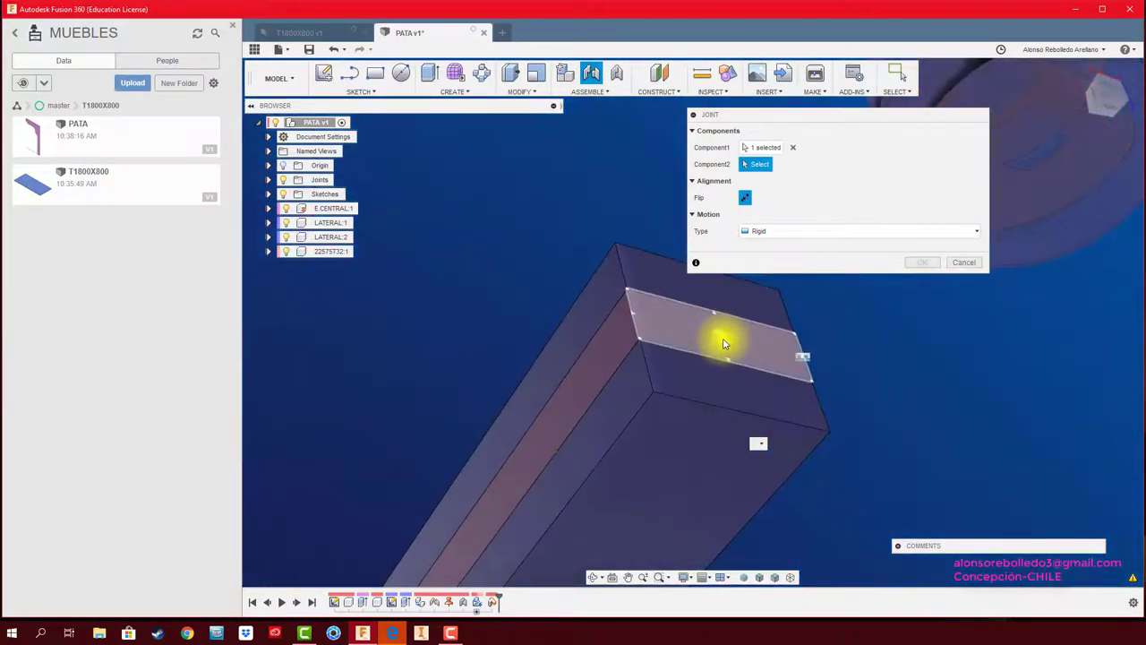
{"action": "left_click", "coordinate": [725, 345]}
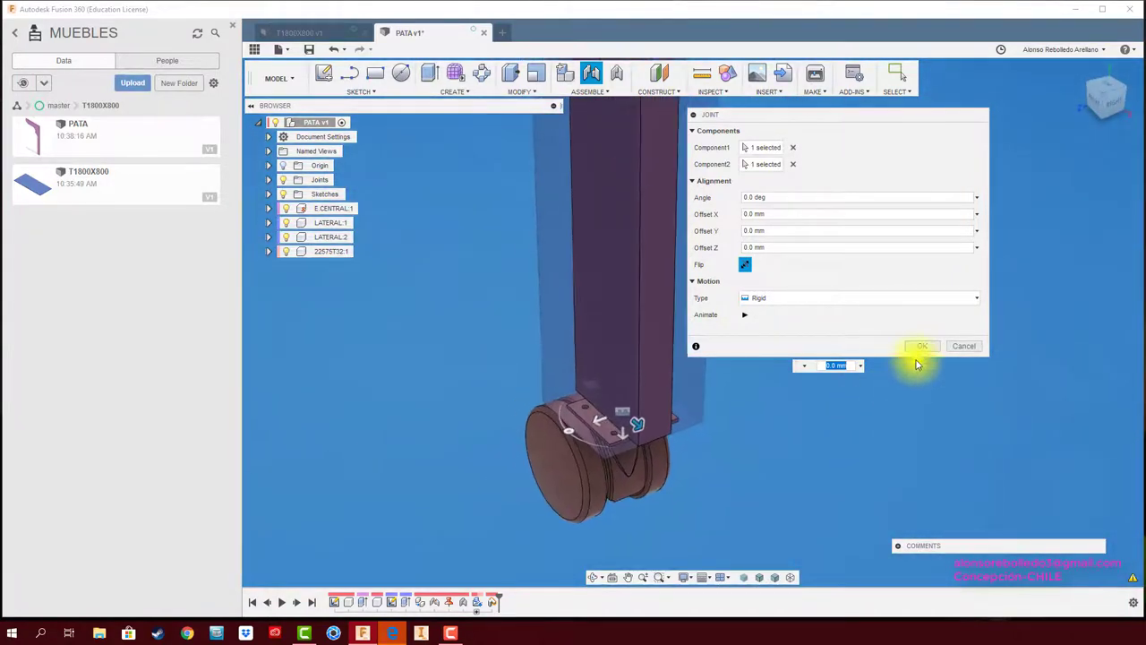
{"action": "left_click", "coordinate": [919, 346]}
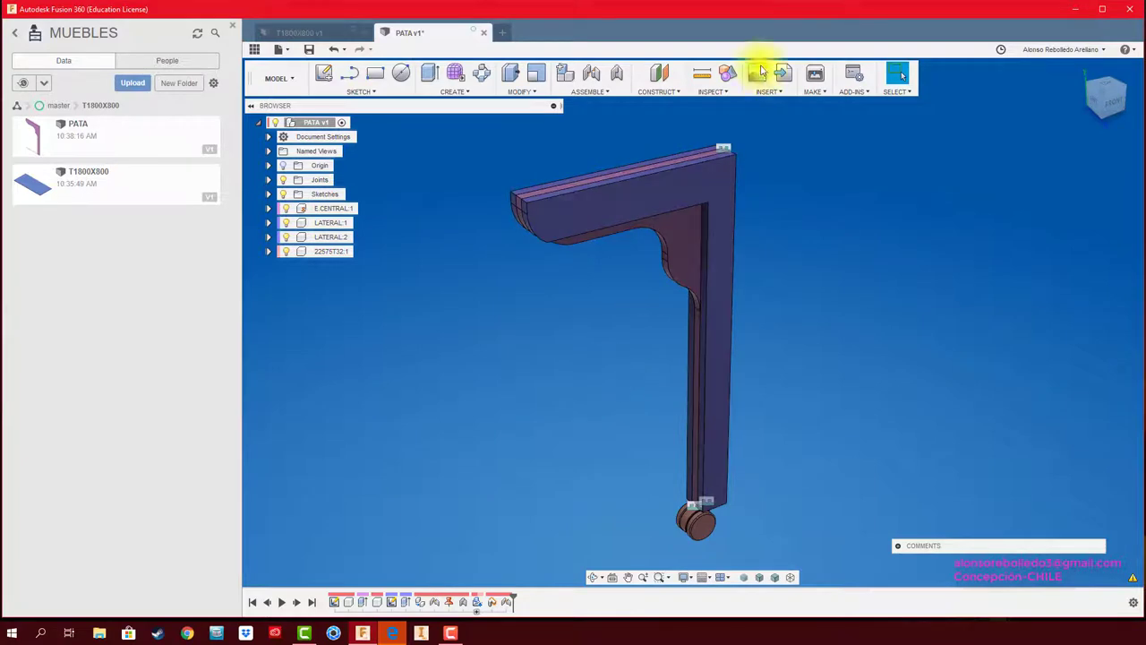
{"action": "left_click", "coordinate": [727, 79]}
{"action": "left_click", "coordinate": [727, 79]}
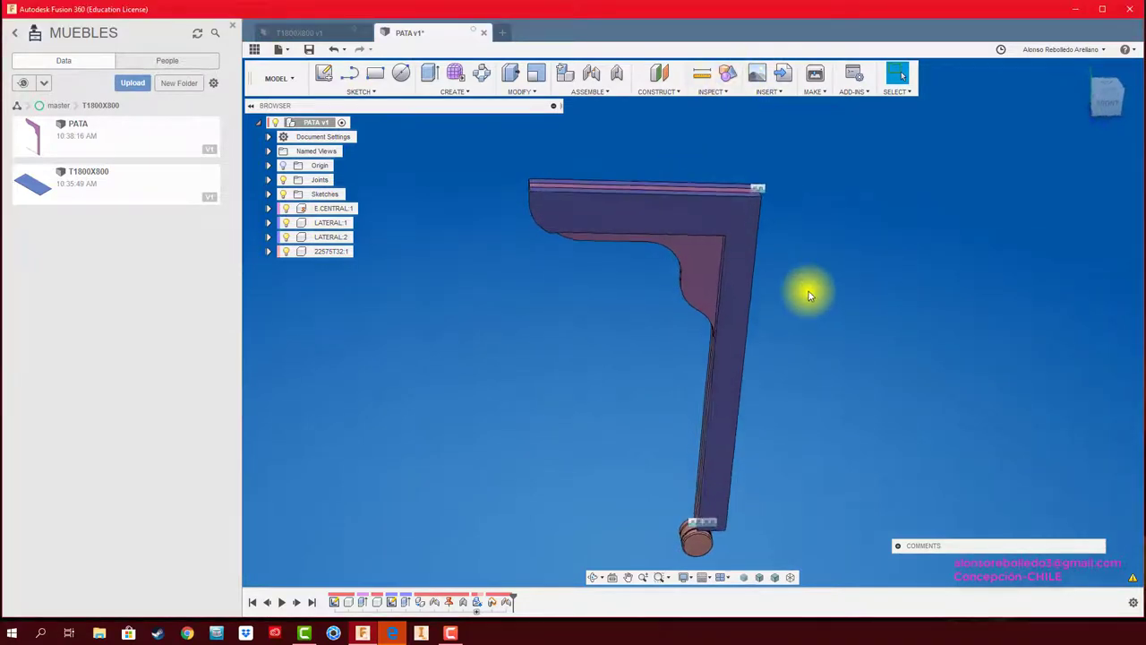
Save PATA as version v2, accepting the default version description
{"action": "left_click", "coordinate": [308, 51]}
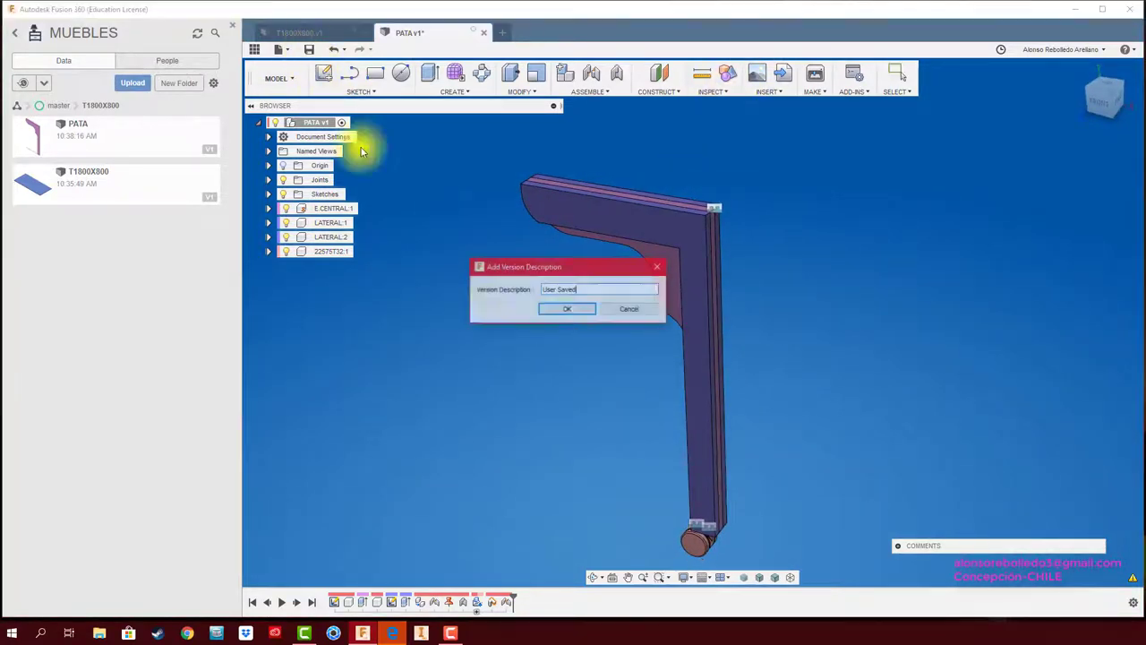
{"action": "left_click", "coordinate": [572, 309]}
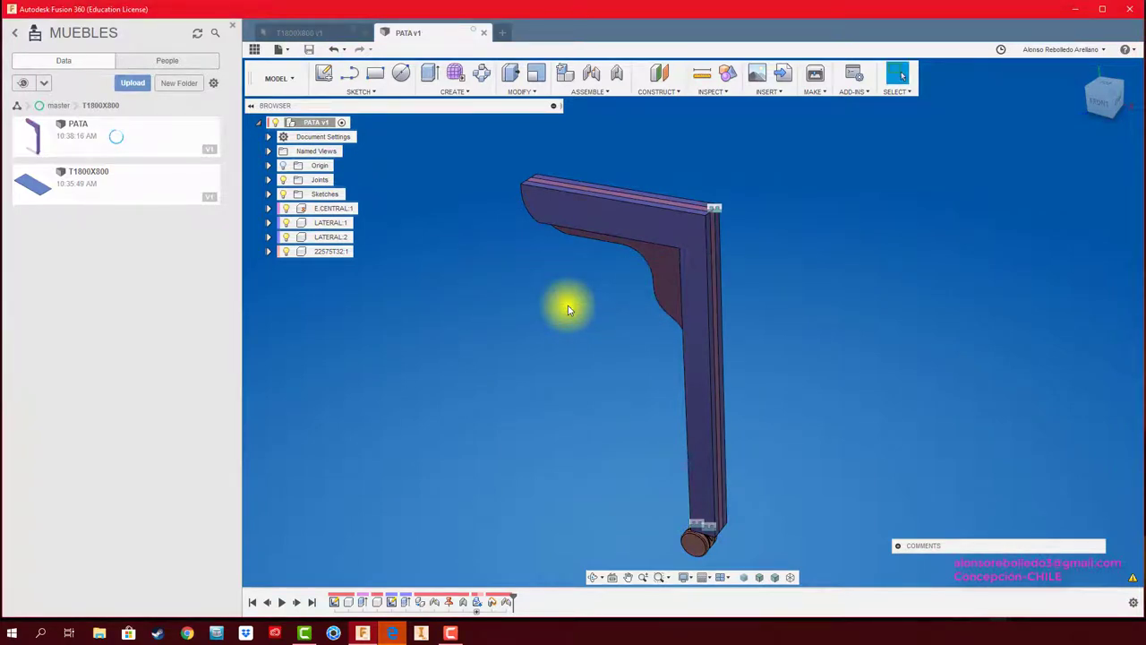
{"action": "middle_click_drag", "start_coordinate": [567, 310], "coordinate": [580, 343], "text": "shift"}
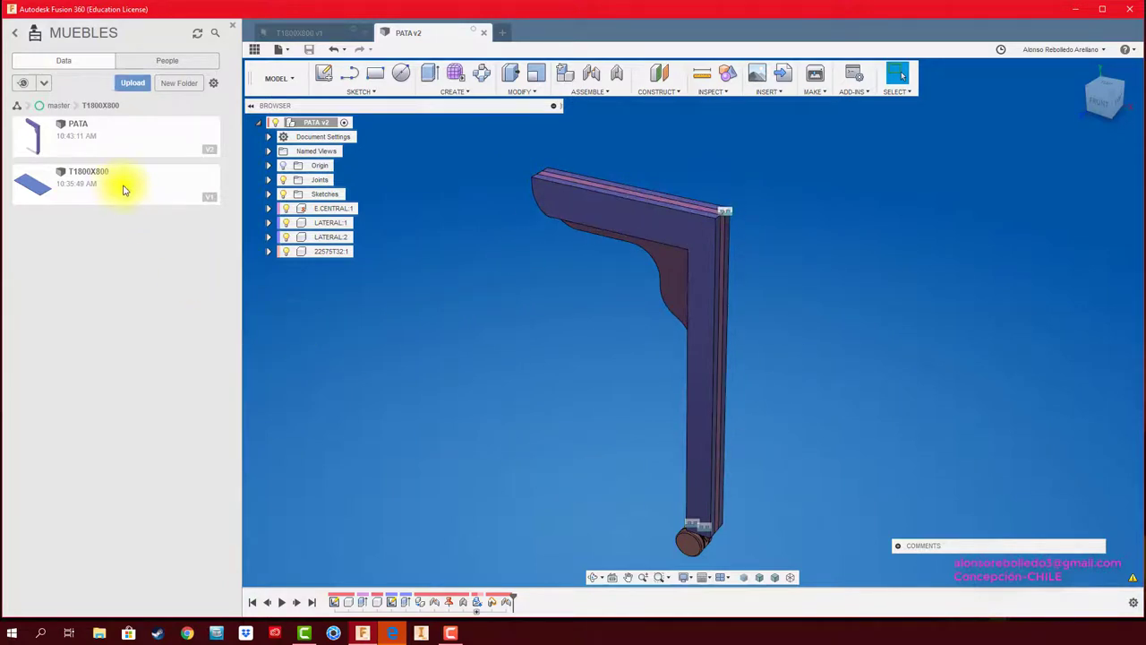
Insert PATA from the Data panel into T1800X800 and move it -1349.7 mm along Y
{"action": "left_click", "coordinate": [296, 33]}
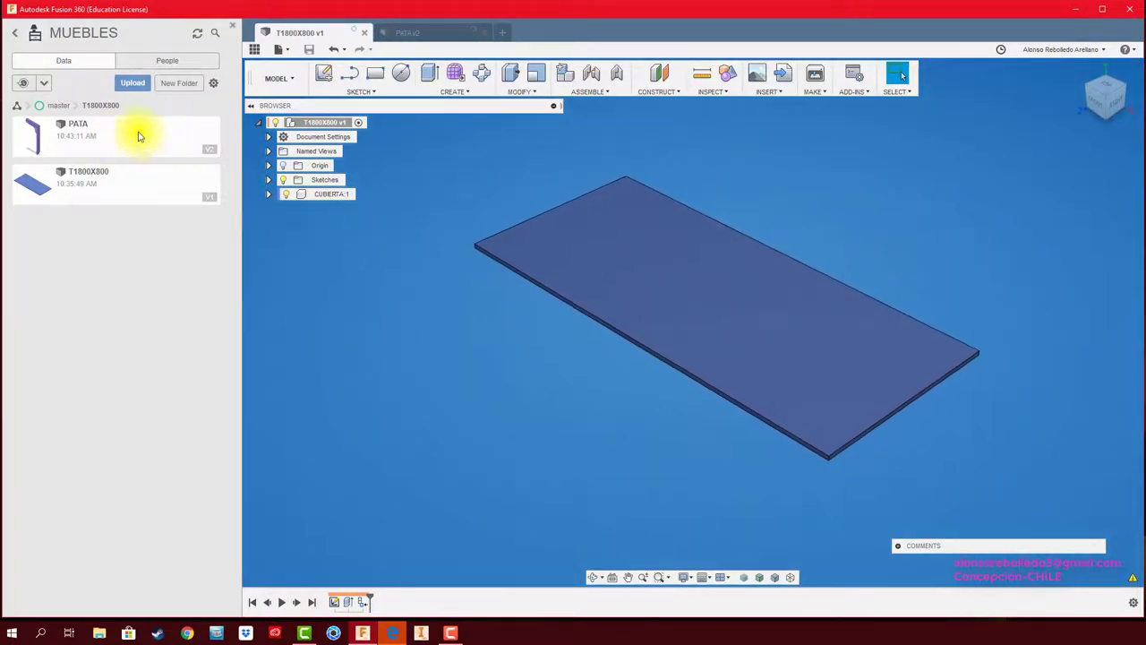
{"action": "left_click_drag", "start_coordinate": [152, 143], "coordinate": [498, 376]}
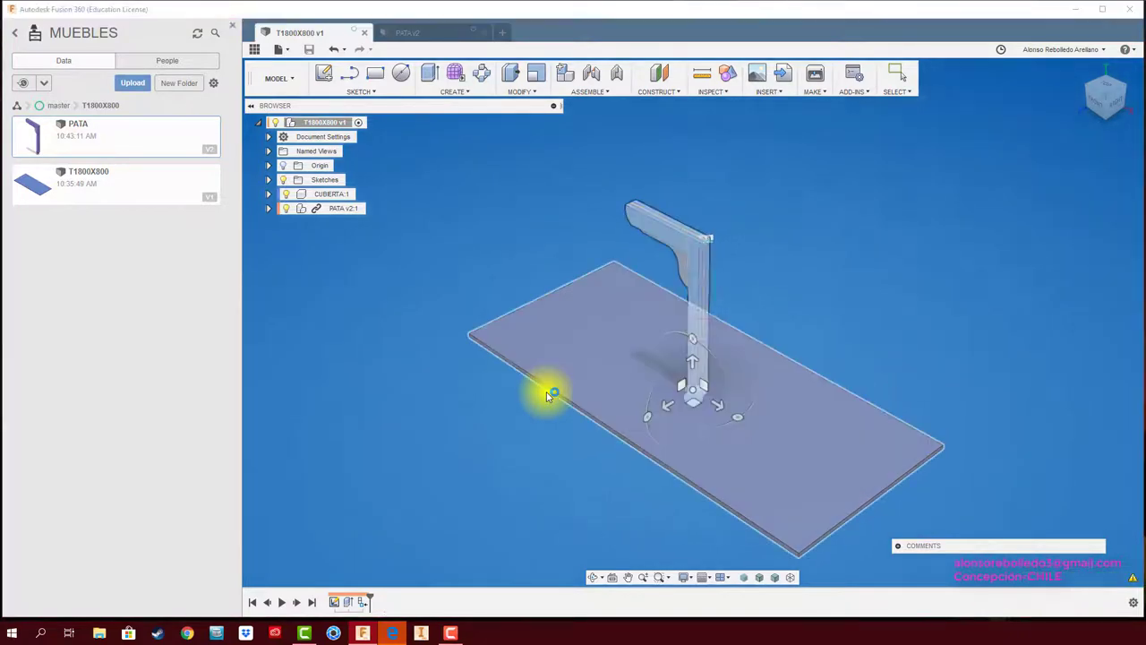
{"action": "mouse_move", "coordinate": [615, 320]}
{"action": "left_mouse_down"}
{"action": "mouse_move", "coordinate": [583, 302]}
{"action": "mouse_move", "coordinate": [592, 528]}
{"action": "left_mouse_up"}
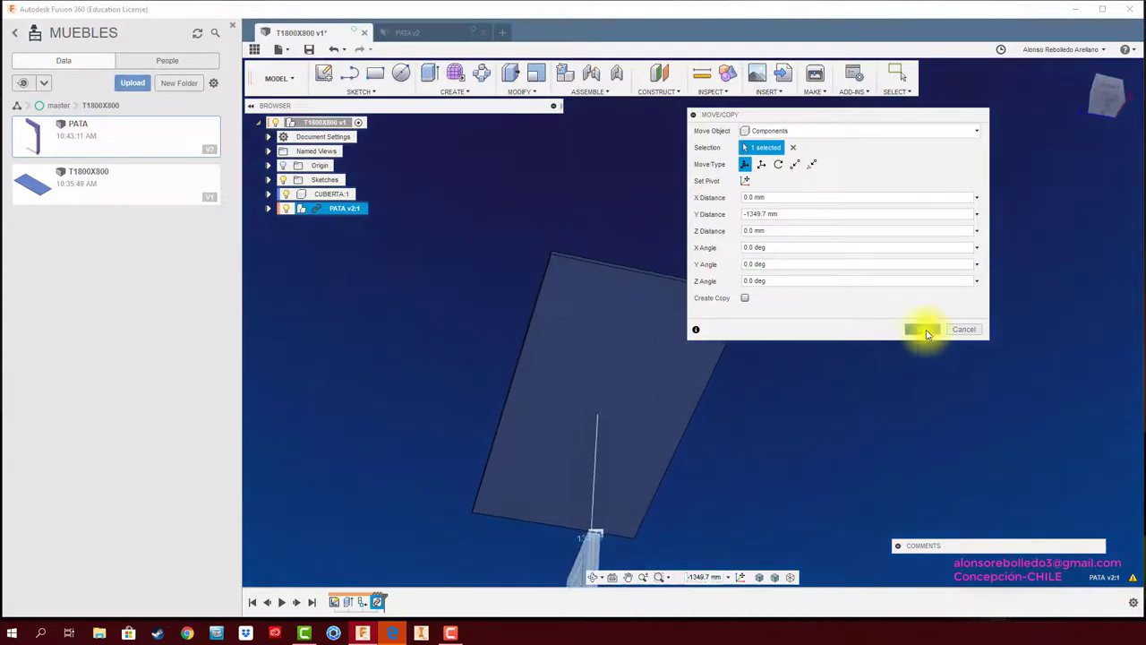
{"action": "left_click", "coordinate": [923, 329]}
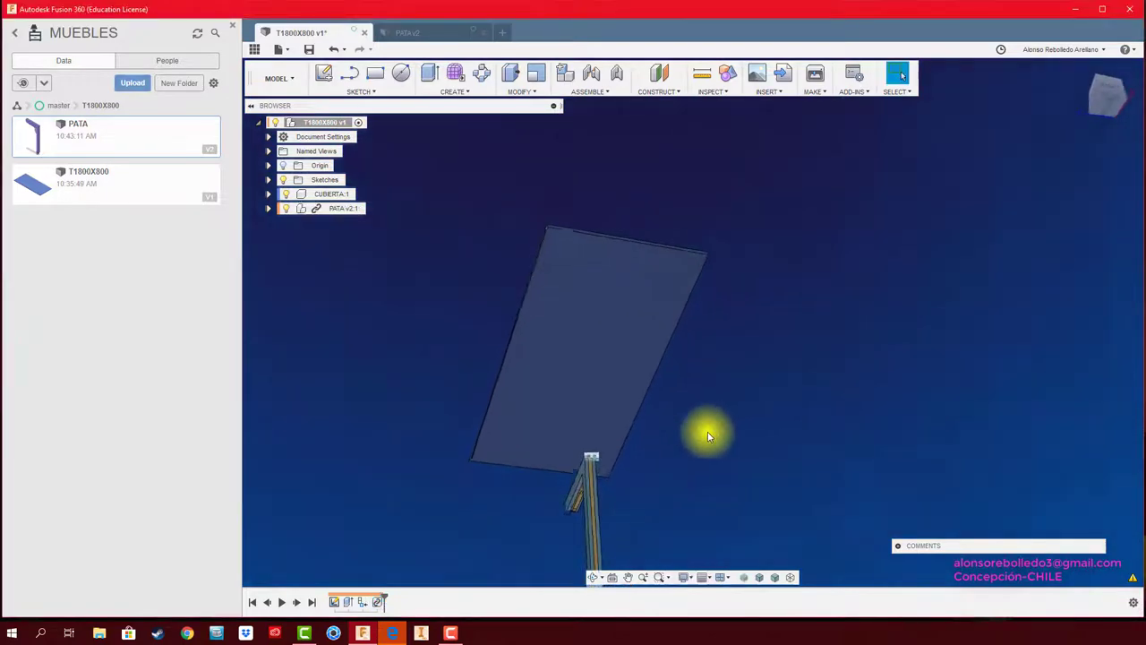
{"action": "middle_click_drag", "start_coordinate": [707, 430], "coordinate": [568, 450], "text": "shift"}
{"action": "mouse_move", "coordinate": [571, 443]}
{"action": "left_mouse_down"}
{"action": "mouse_move", "coordinate": [592, 205]}
{"action": "mouse_move", "coordinate": [702, 313]}
{"action": "mouse_move", "coordinate": [844, 397]}
{"action": "left_mouse_up"}
{"action": "scroll", "coordinate": [721, 307], "scroll_direction": "up", "scroll_amount": 3}
{"action": "scroll", "coordinate": [749, 314], "scroll_direction": "up", "scroll_amount": 2}
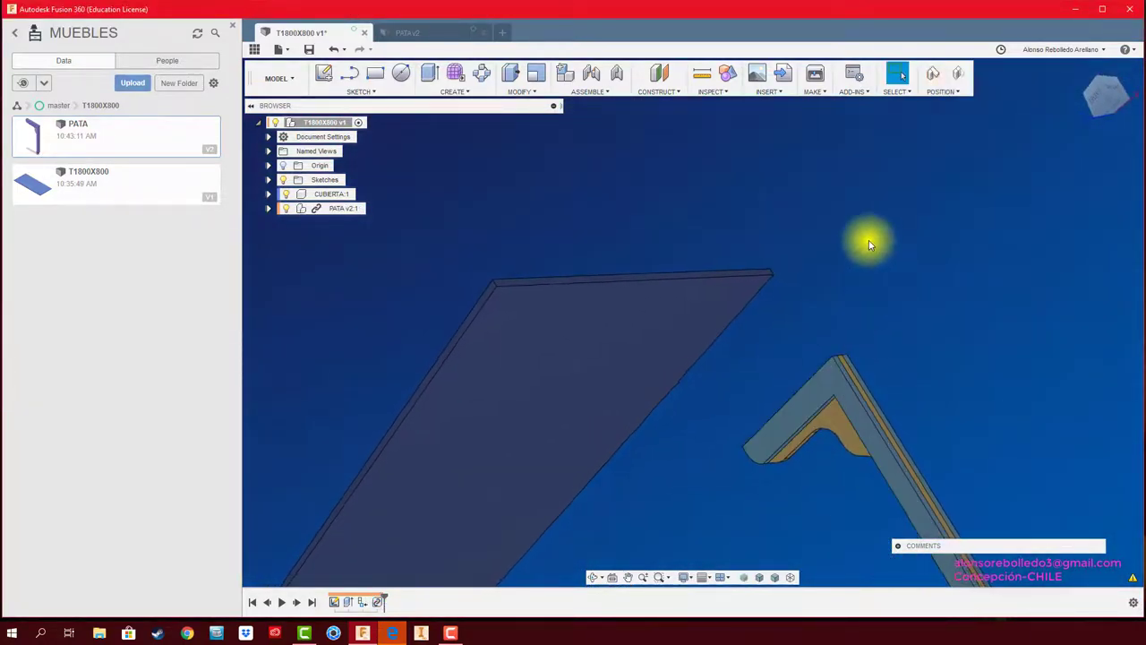
Rigidly joint the leg's top corner to the board corner with -45 mm X and Z offsets
{"action": "left_click", "coordinate": [591, 73]}
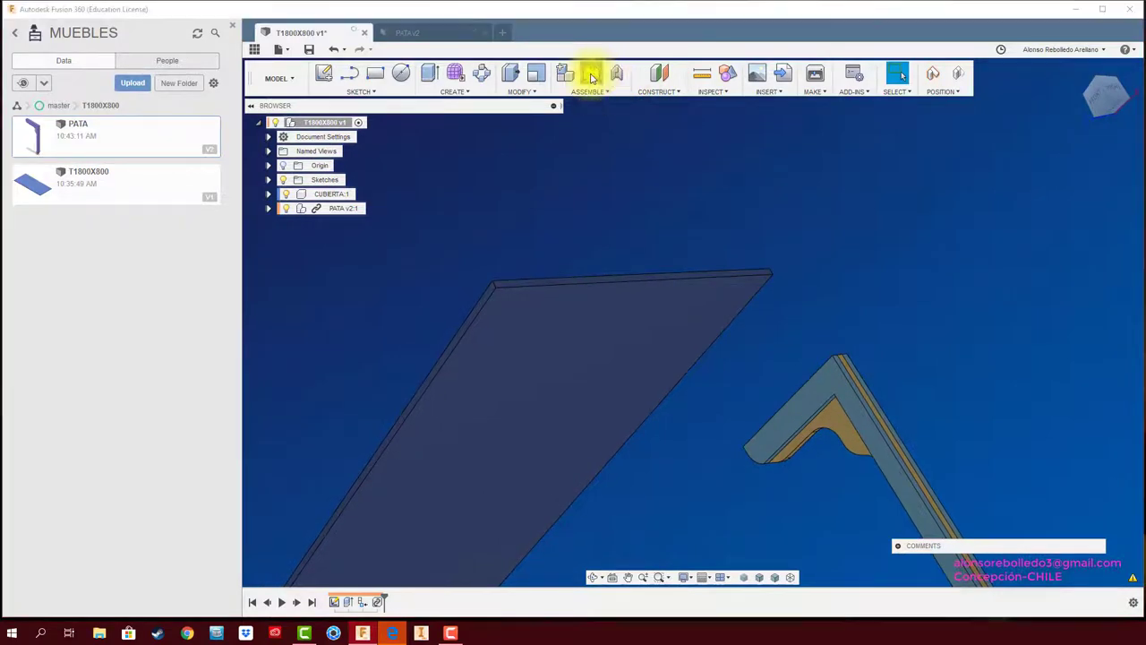
{"action": "left_click", "coordinate": [825, 316]}
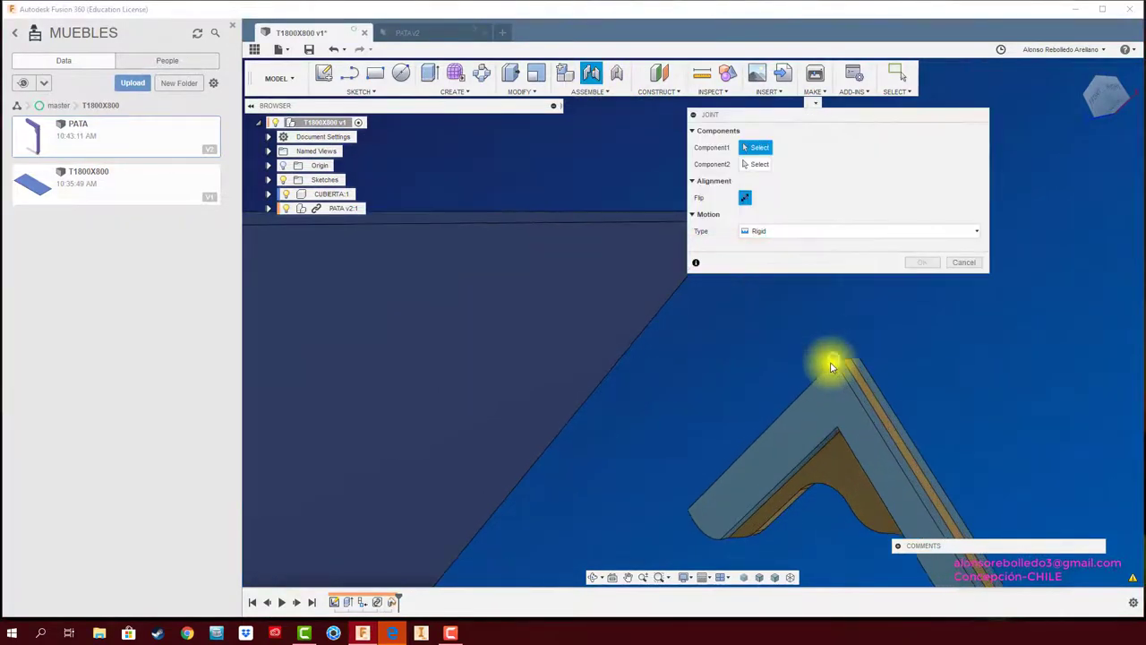
{"action": "left_click", "coordinate": [827, 365]}
{"action": "scroll", "coordinate": [488, 336], "scroll_direction": "up", "scroll_amount": 4}
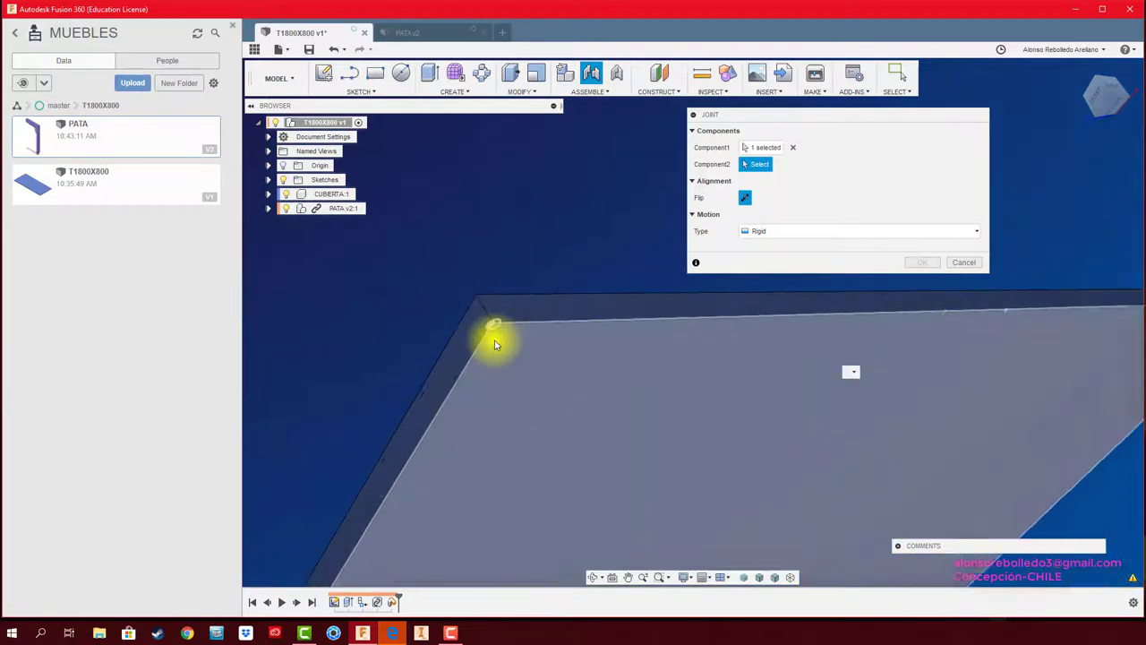
{"action": "left_click", "coordinate": [530, 355]}
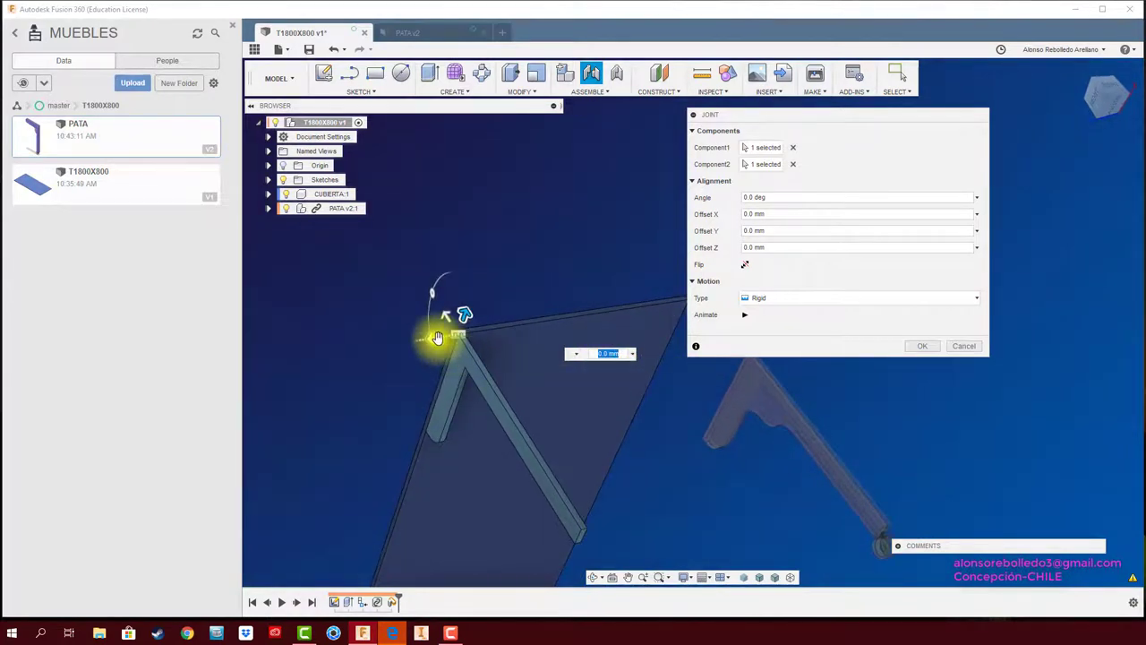
{"action": "left_click_drag", "start_coordinate": [437, 337], "coordinate": [451, 338]}
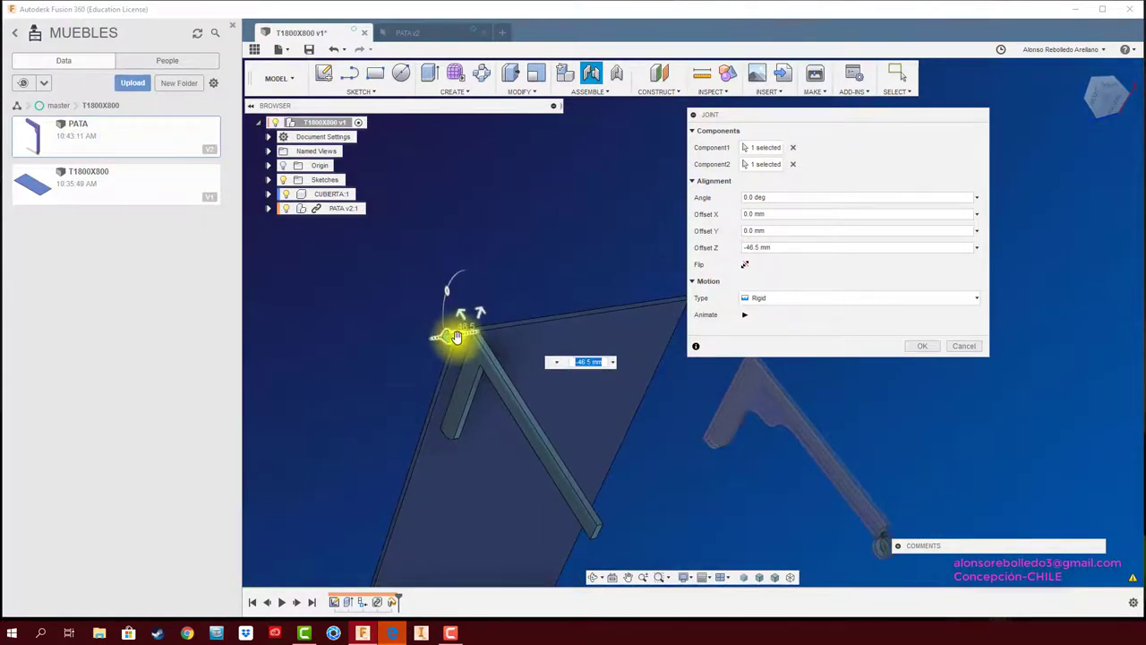
{"action": "type", "text": "-45"}
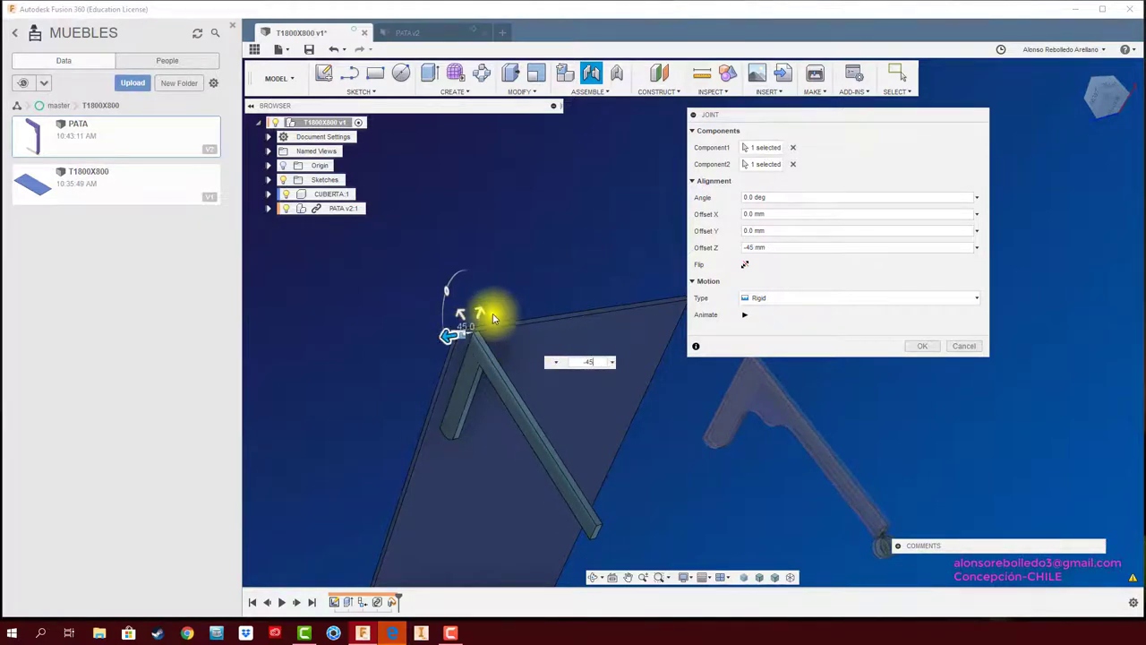
{"action": "left_click_drag", "start_coordinate": [483, 310], "coordinate": [481, 322]}
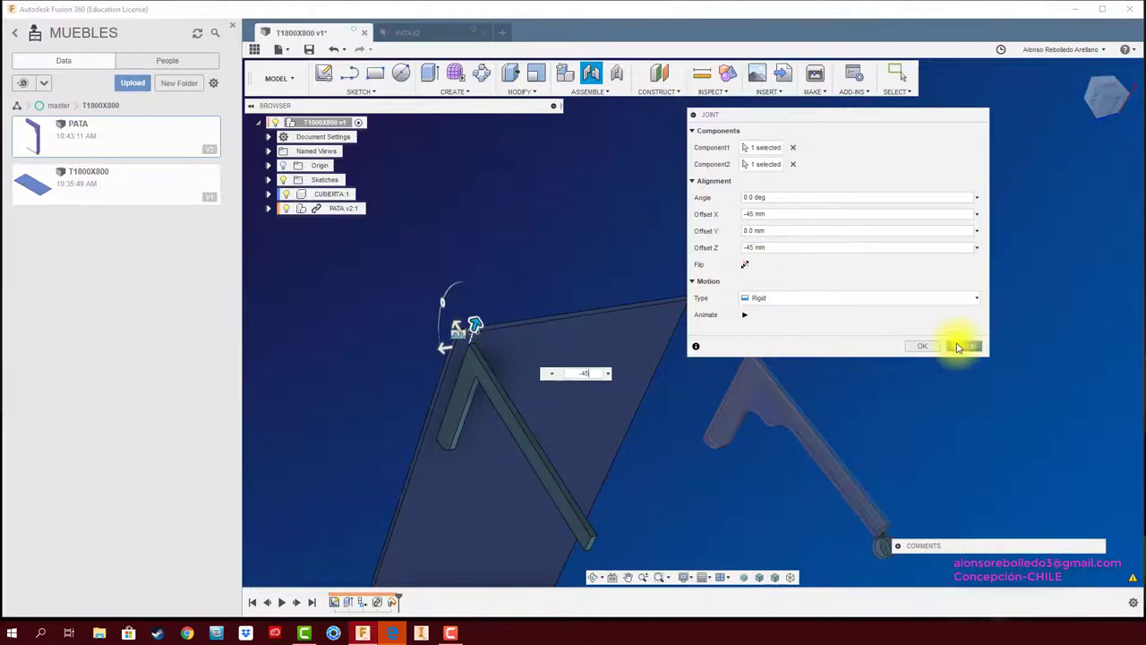
{"action": "left_click", "coordinate": [907, 348]}
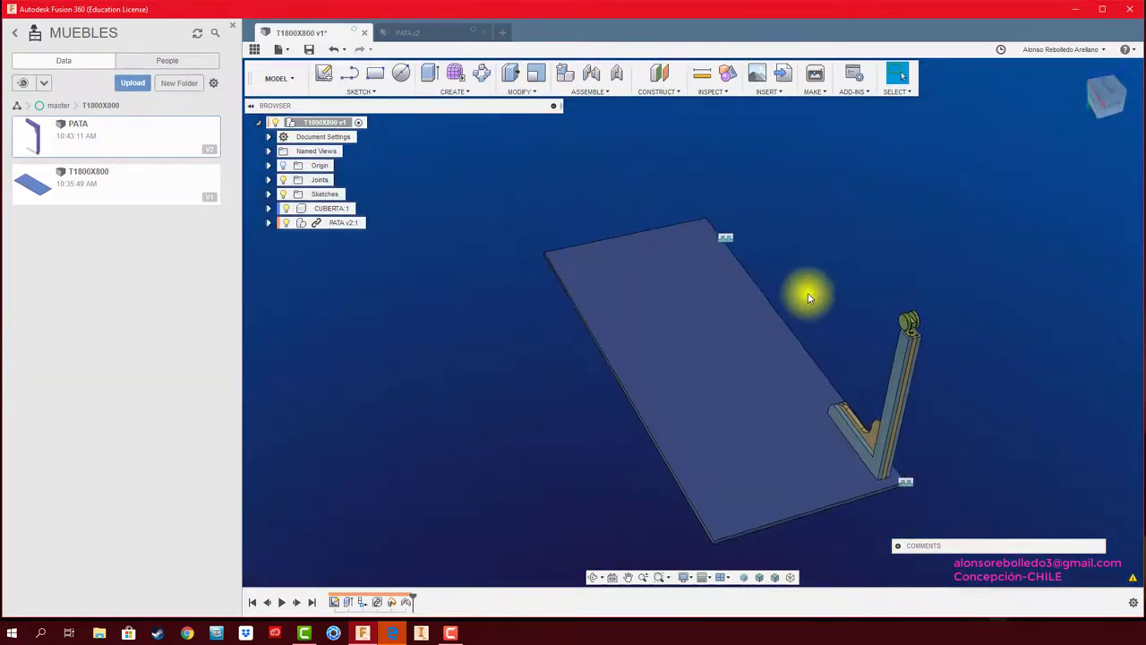
Insert a second PATA leg from the Data panel and move it beside the table
{"action": "left_click", "coordinate": [343, 224]}
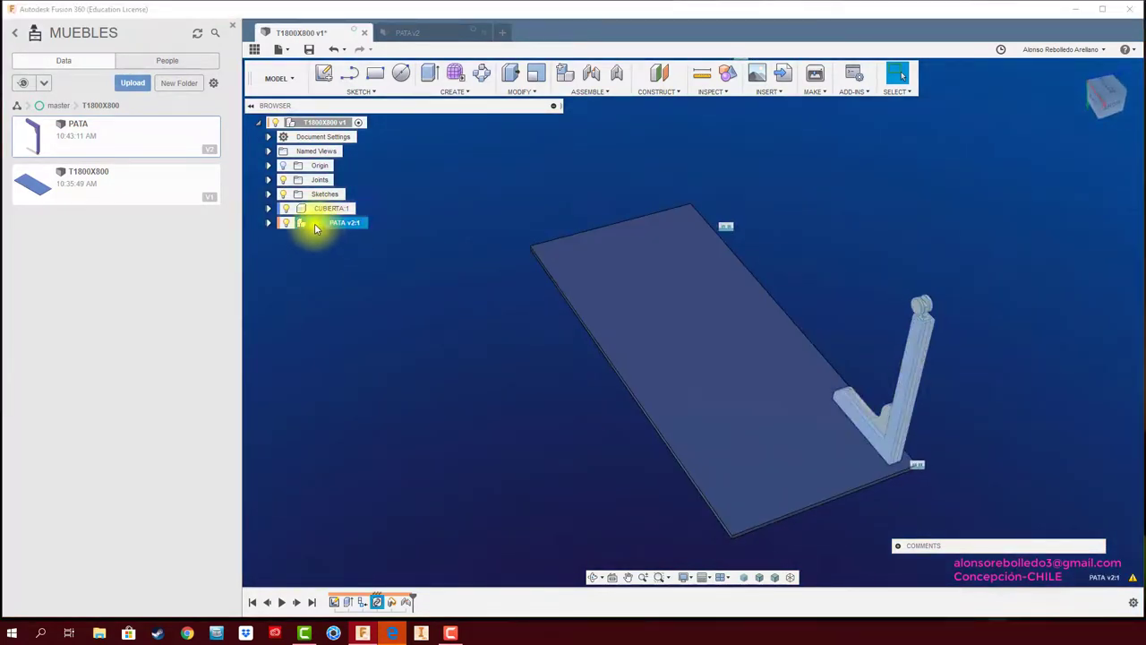
{"action": "double_click", "coordinate": [307, 228]}
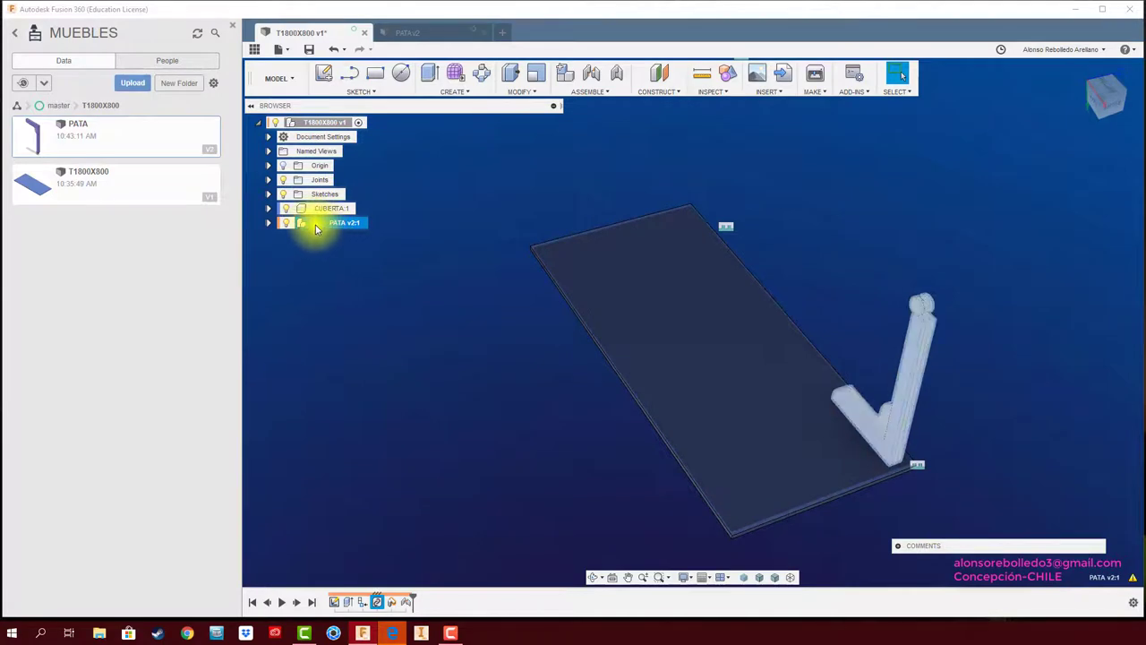
{"action": "left_click", "coordinate": [397, 287]}
{"action": "left_click_drag", "start_coordinate": [50, 141], "coordinate": [484, 377]}
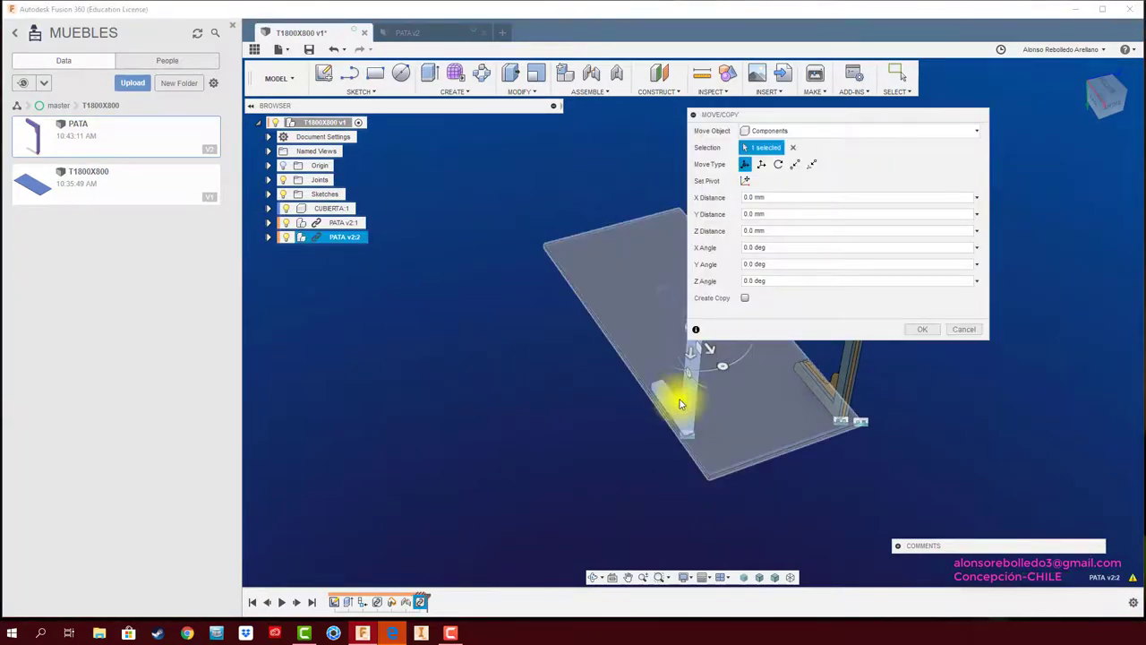
{"action": "left_click", "coordinate": [922, 328]}
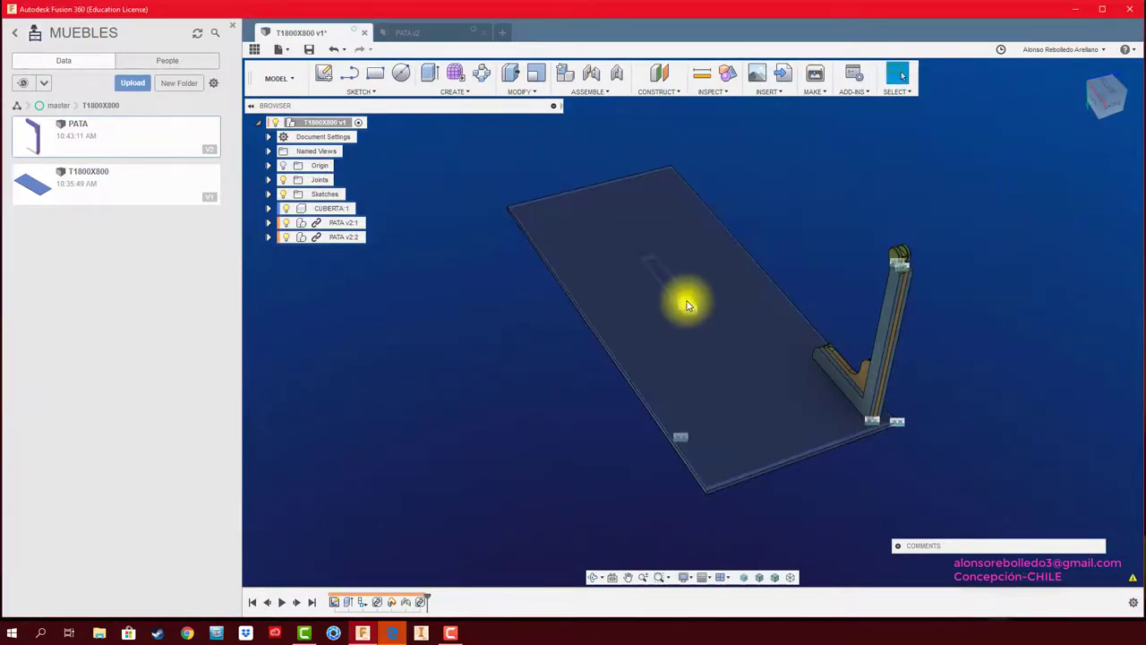
{"action": "left_click_drag", "start_coordinate": [687, 306], "coordinate": [506, 288]}
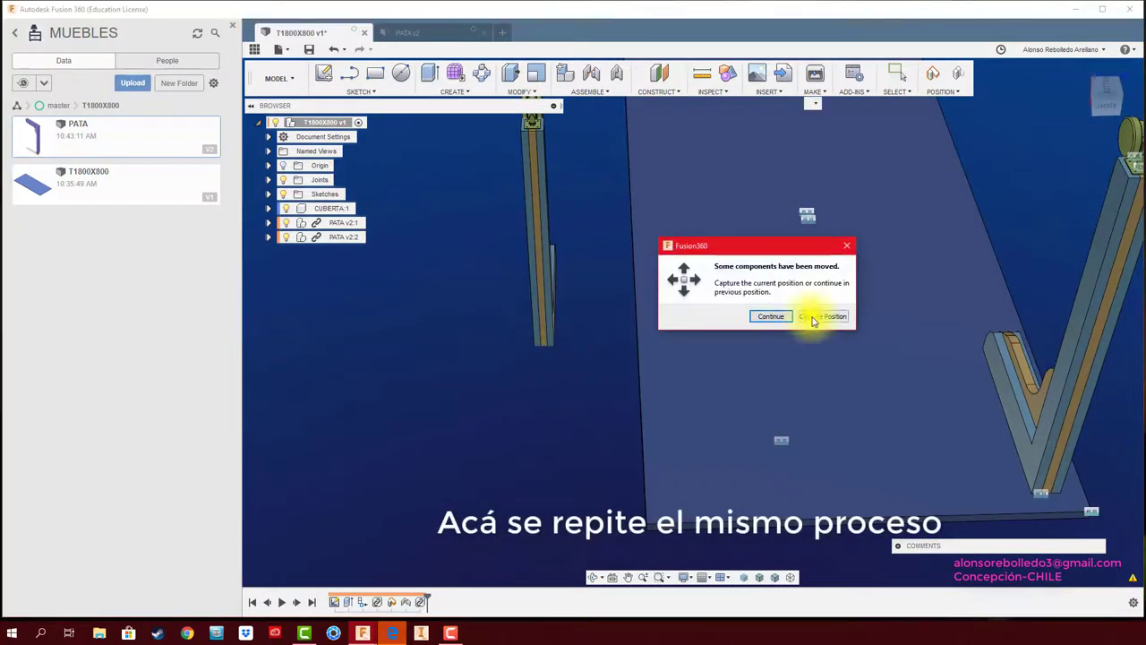
{"action": "left_click", "coordinate": [813, 317]}
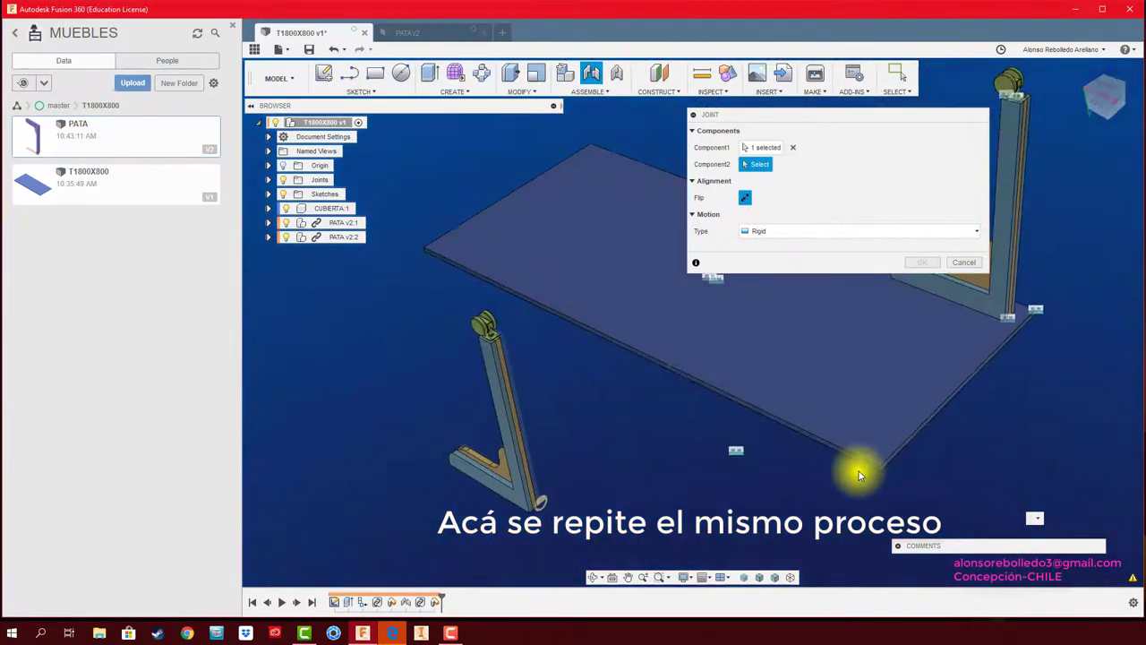
{"action": "left_click", "coordinate": [858, 477]}
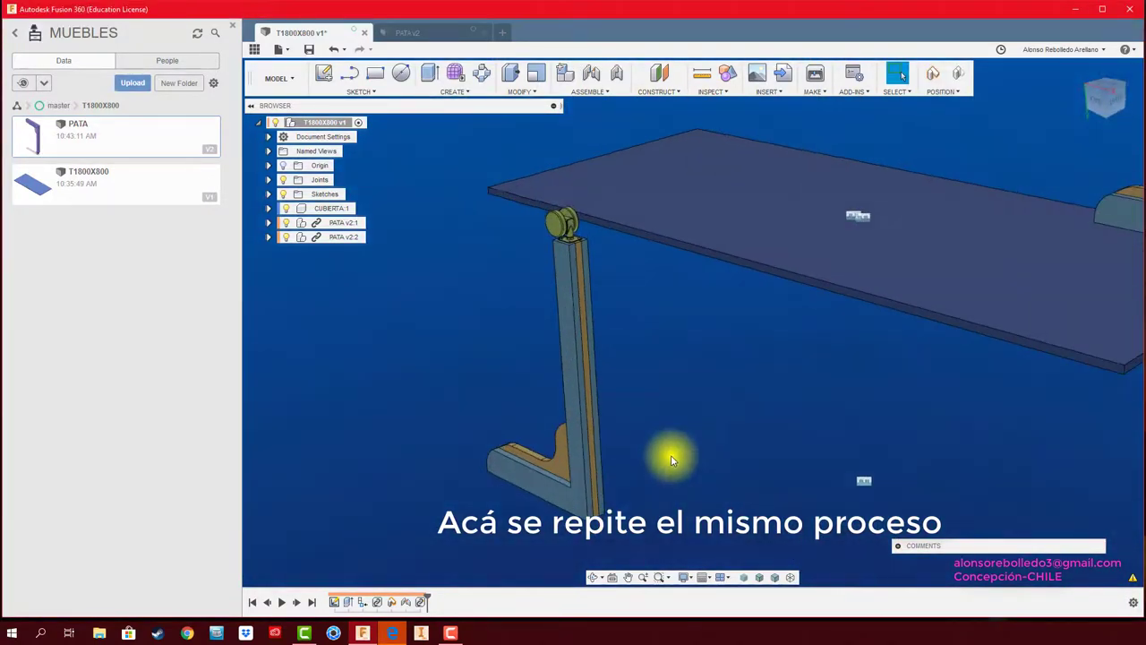
Joint the second leg's top to another tabletop corner, sliding it inward along the edge
{"action": "left_click", "coordinate": [591, 72]}
{"action": "left_click", "coordinate": [584, 520]}
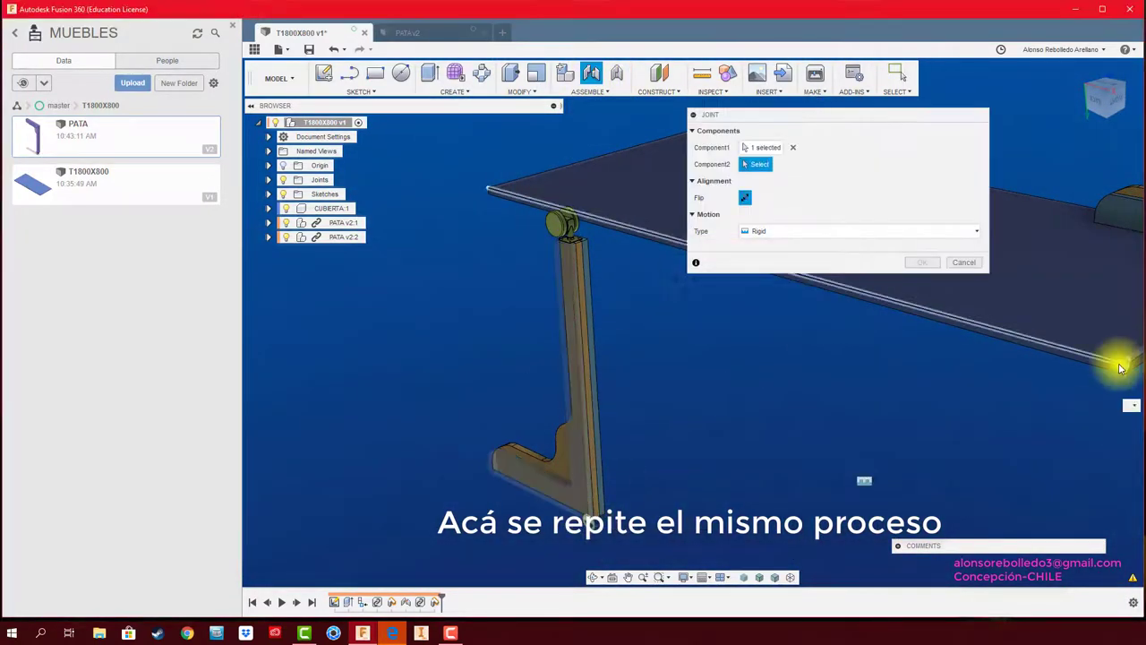
{"action": "left_click", "coordinate": [1118, 366]}
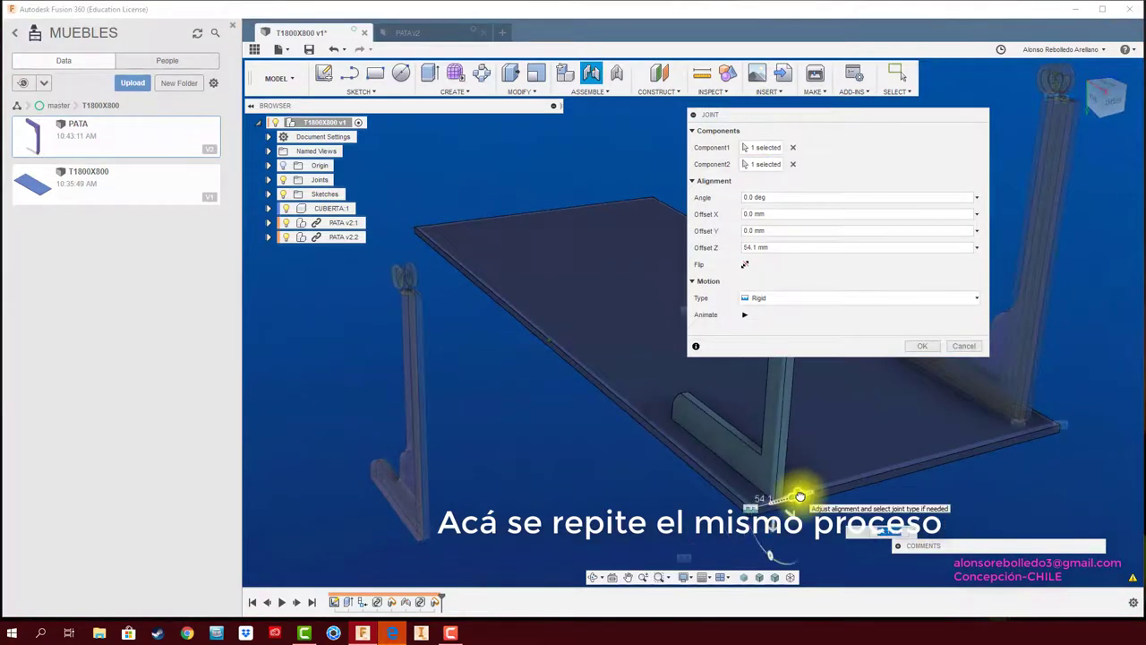
{"action": "left_click_drag", "start_coordinate": [784, 510], "coordinate": [774, 499]}
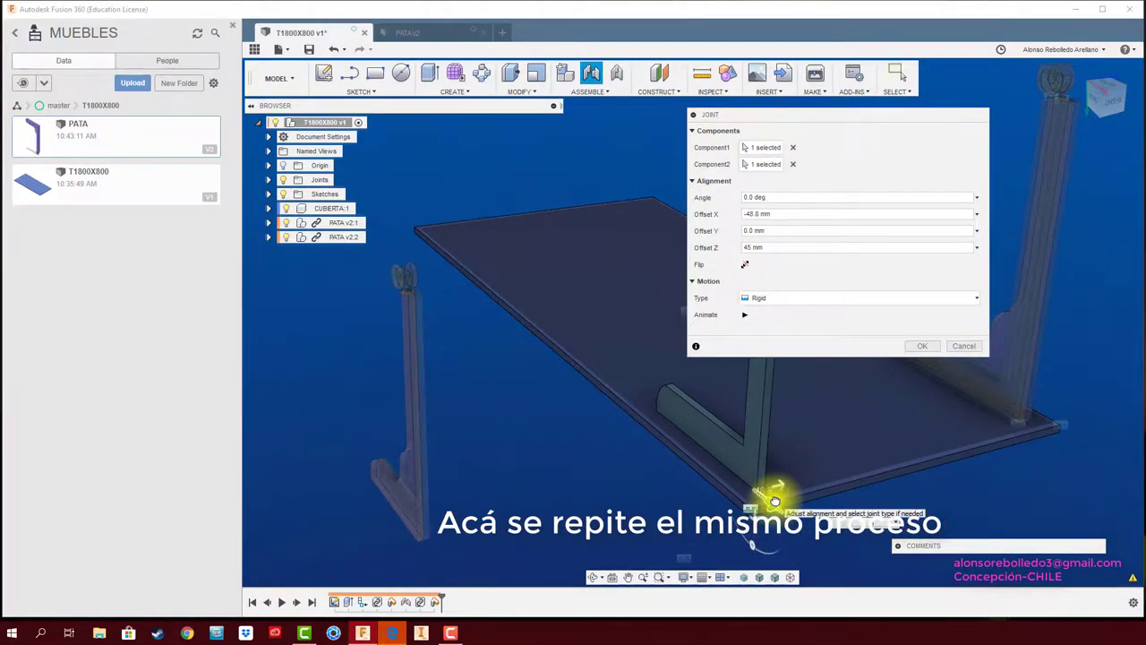
{"action": "left_click", "coordinate": [919, 347]}
{"action": "middle_click_drag", "start_coordinate": [780, 493], "coordinate": [629, 323], "text": "shift"}
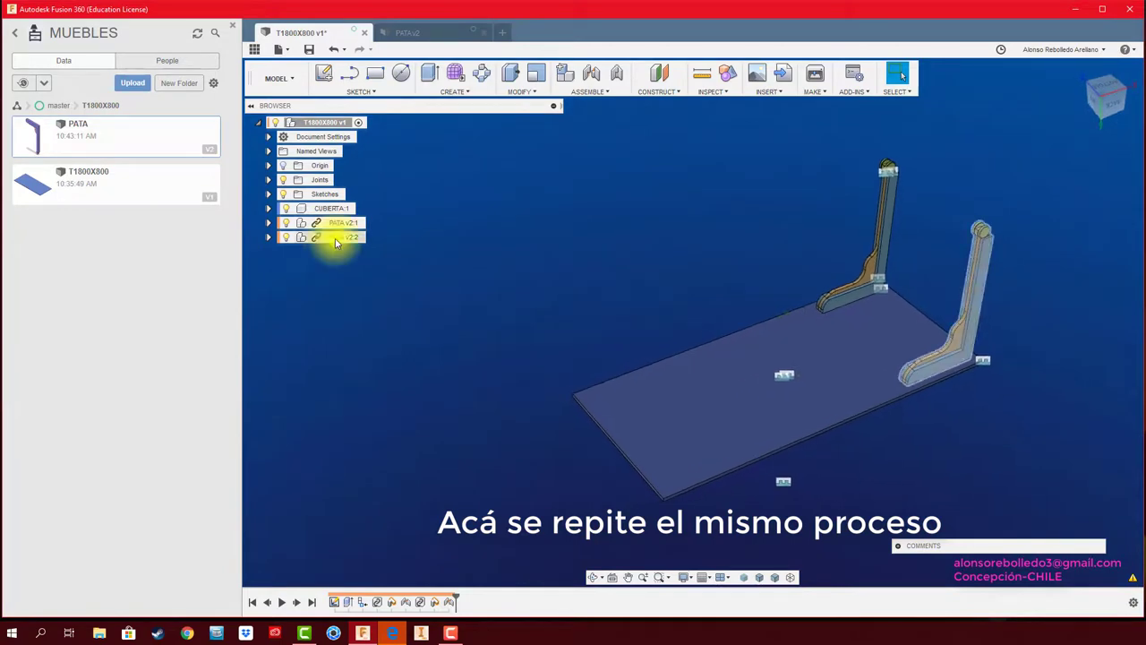
Copy and paste a third PATA leg, rotating it around Y
{"action": "key", "text": "ctrl+c"}
{"action": "key", "text": "ctrl+v"}
{"action": "mouse_move", "coordinate": [832, 353]}
{"action": "left_mouse_down"}
{"action": "mouse_move", "coordinate": [746, 440]}
{"action": "mouse_move", "coordinate": [713, 421]}
{"action": "left_mouse_up"}
{"action": "key", "text": "Return"}
Joint the third PATA leg to its matching tabletop corner point
{"action": "scroll", "coordinate": [855, 493], "scroll_direction": "up", "scroll_amount": 5}
{"action": "key", "text": "j"}
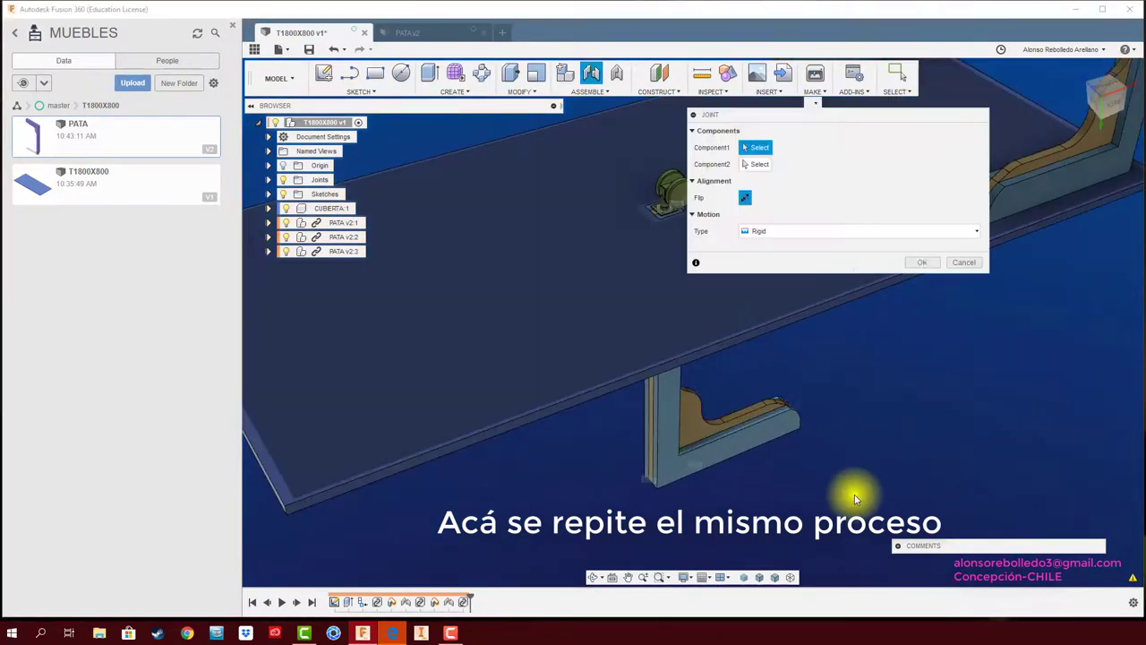
{"action": "left_click", "coordinate": [657, 489]}
{"action": "left_click", "coordinate": [300, 505]}
{"action": "type", "text": "45"}
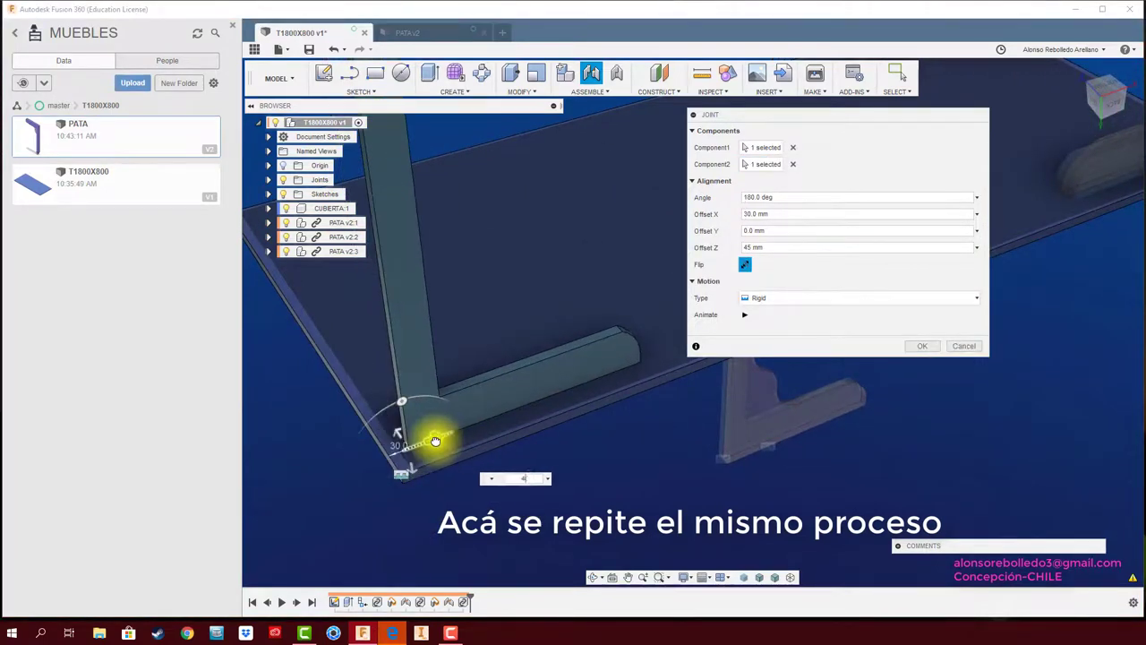
{"action": "left_click", "coordinate": [922, 346]}
Copy-paste a fourth PATA leg and move it -1185.5 mm along Z
{"action": "key", "text": "ctrl+c"}
{"action": "key", "text": "ctrl+v"}
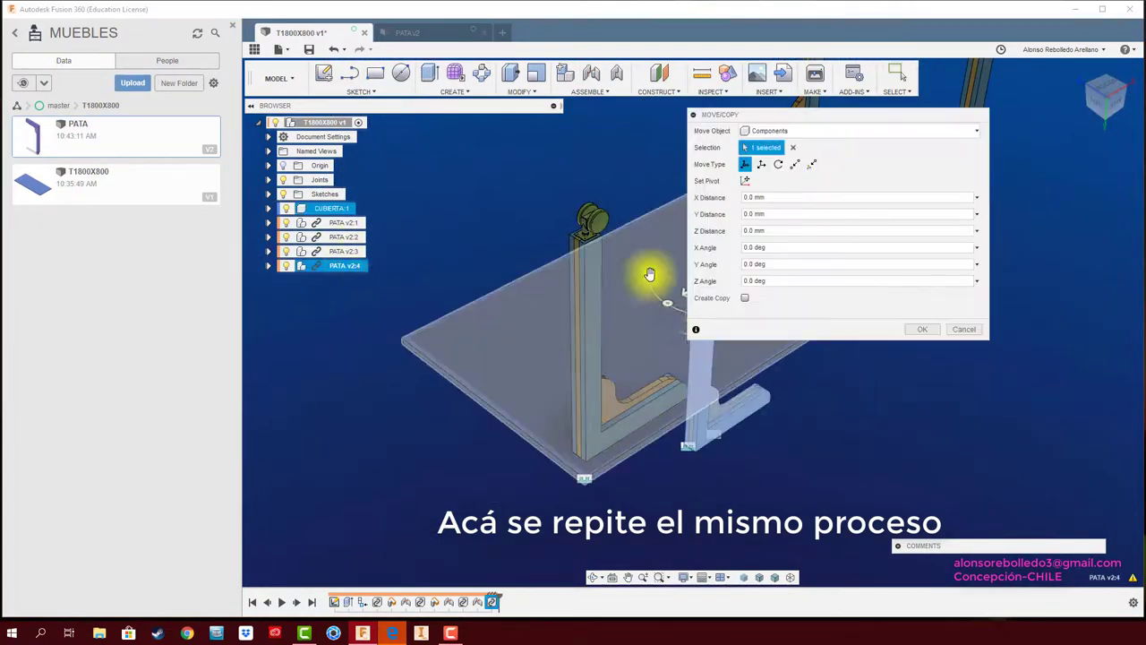
{"action": "left_click_drag", "start_coordinate": [647, 274], "coordinate": [609, 300]}
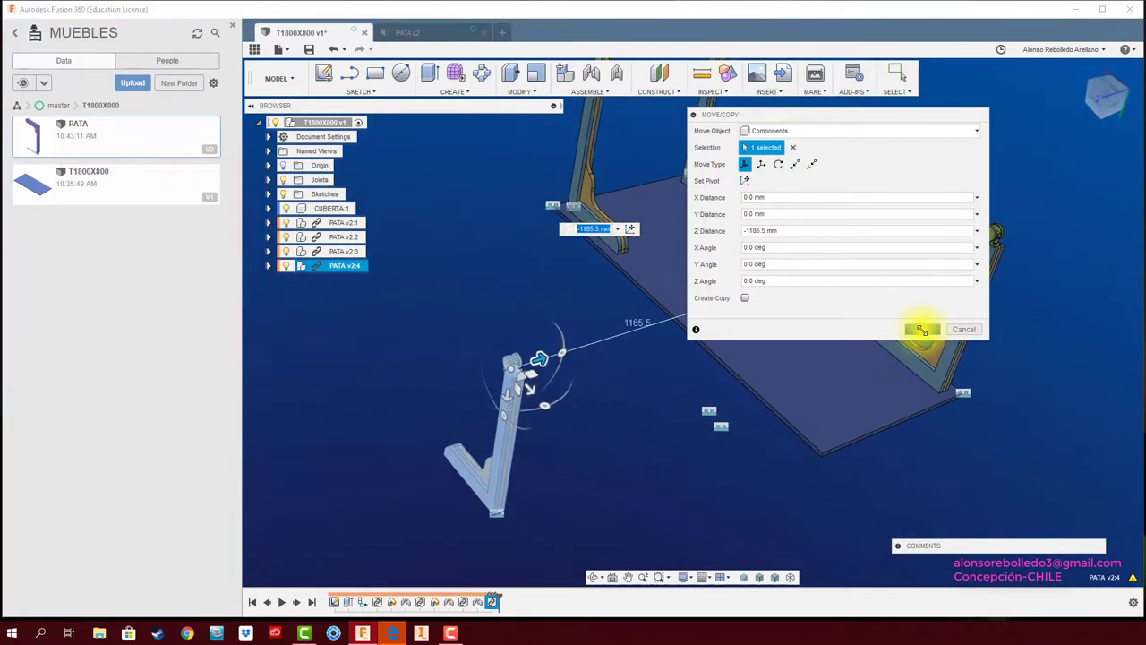
{"action": "left_click", "coordinate": [922, 329]}
Joint the fourth leg to the last tabletop corner, offset inward from the corner
{"action": "key", "text": "j"}
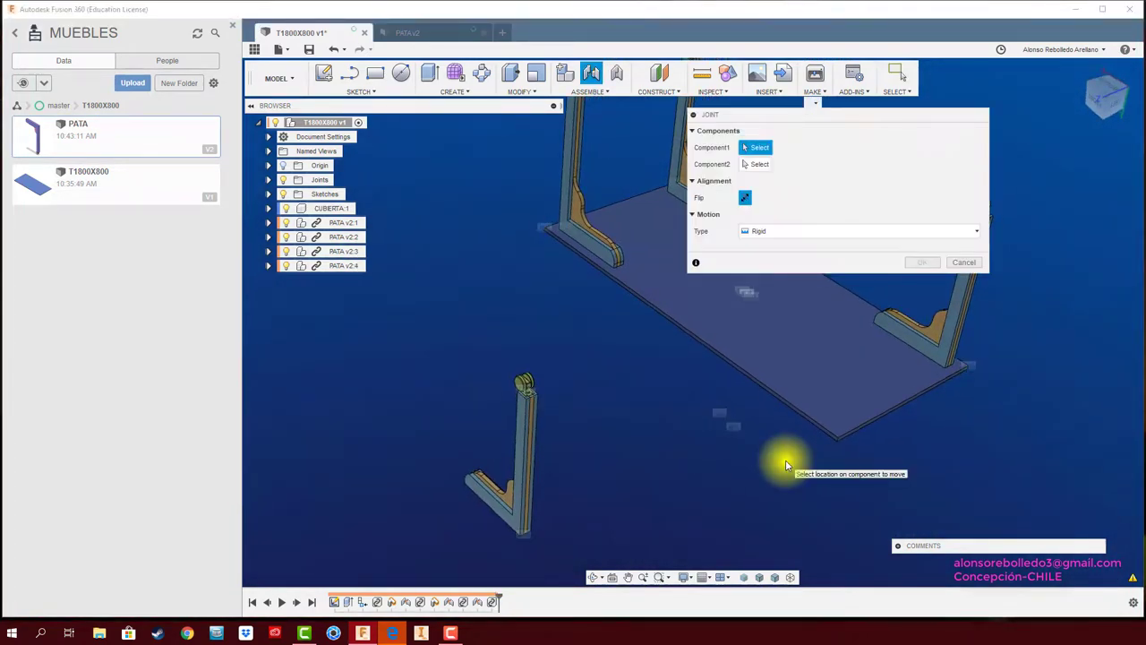
{"action": "left_click", "coordinate": [516, 530]}
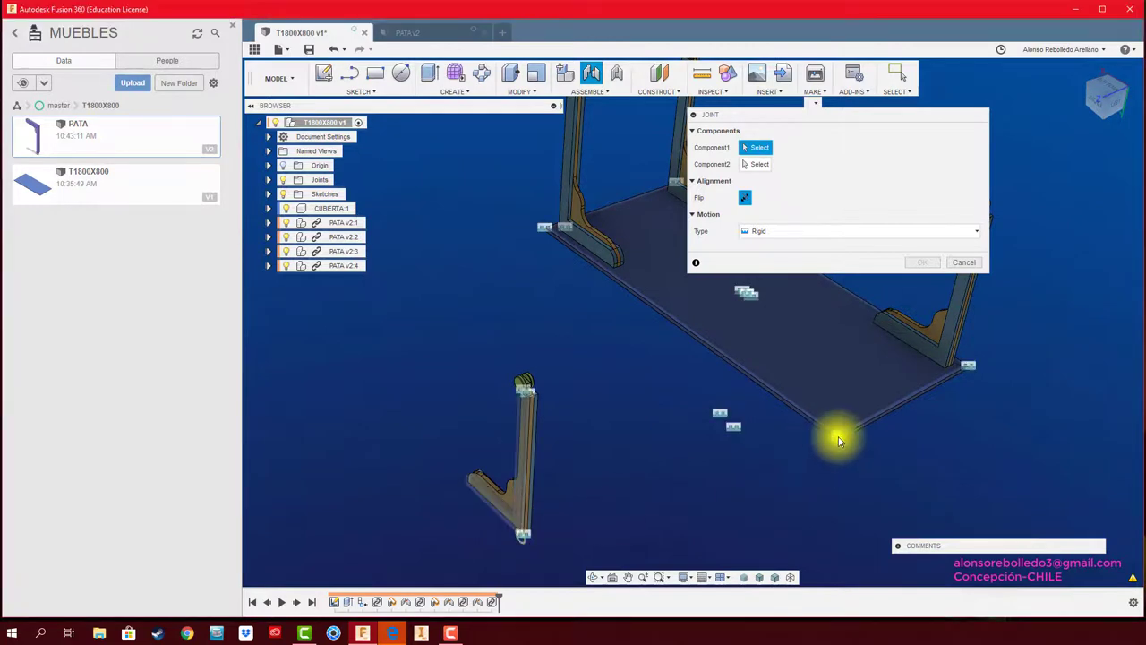
{"action": "scroll", "coordinate": [836, 435], "scroll_direction": "up", "scroll_amount": 4}
{"action": "left_click", "coordinate": [836, 435]}
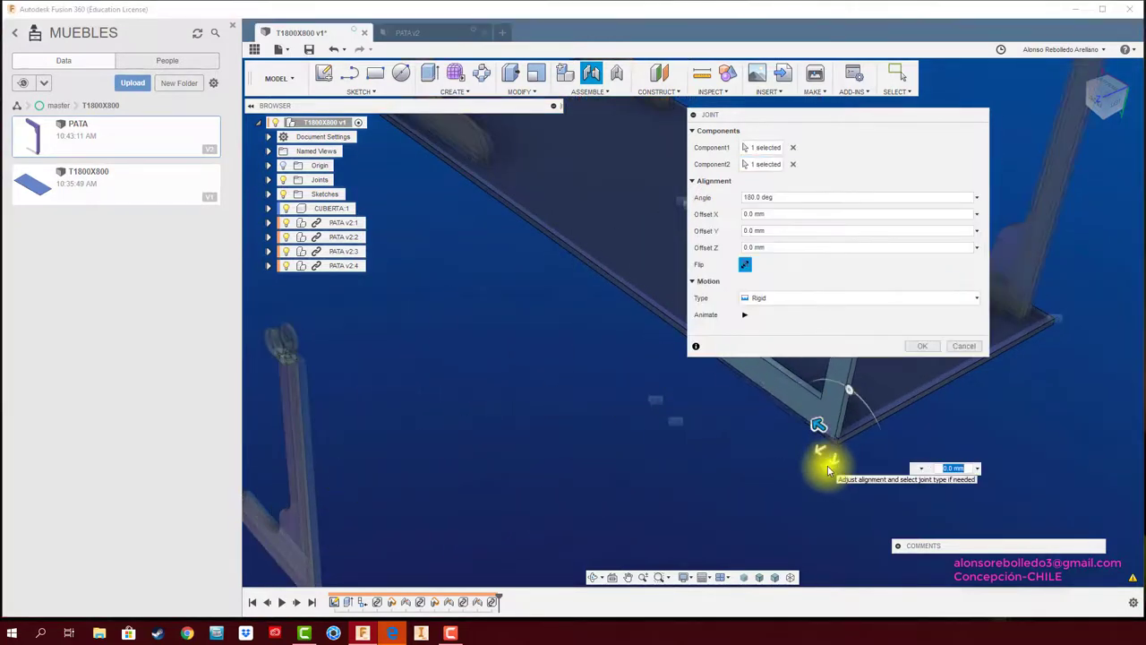
{"action": "mouse_move", "coordinate": [827, 447]}
{"action": "left_mouse_down"}
{"action": "mouse_move", "coordinate": [840, 442]}
{"action": "mouse_move", "coordinate": [819, 411]}
{"action": "left_mouse_up"}
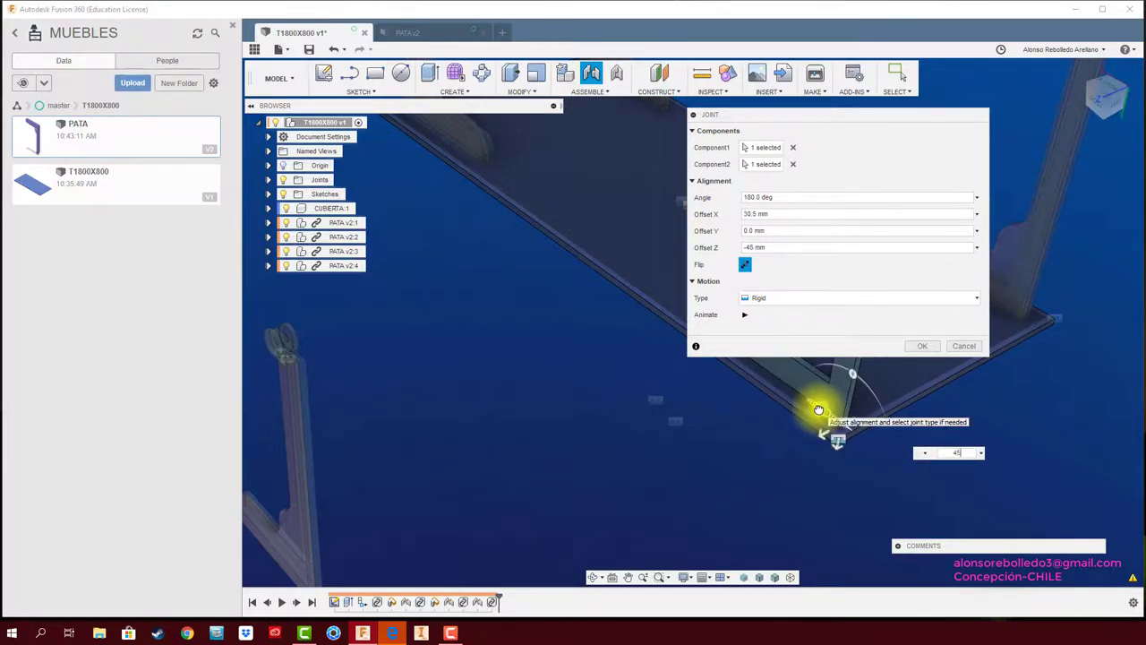
{"action": "left_click", "coordinate": [922, 346]}
{"action": "middle_click_drag", "start_coordinate": [921, 383], "coordinate": [892, 451], "text": "shift"}
{"action": "key", "text": "F6"}
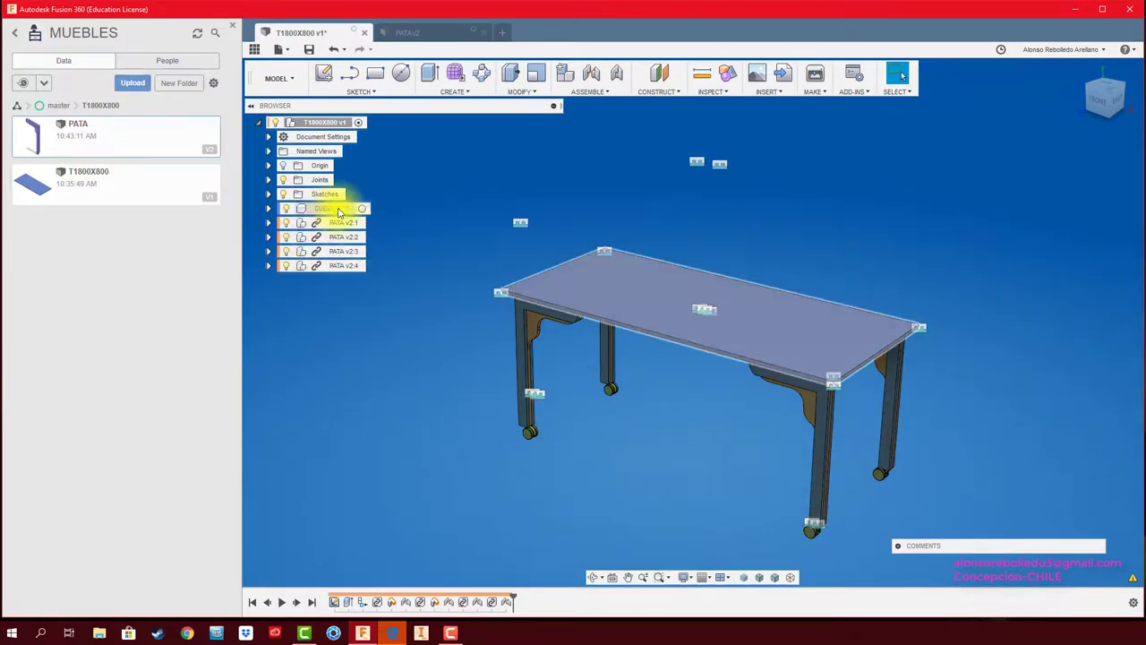
Turn off All Work Features under Object Visibility to hide the joint markers
{"action": "mouse_move", "coordinate": [481, 409]}
{"action": "middle_mouse_down", "text": "shift"}
{"action": "mouse_move", "coordinate": [653, 487]}
{"action": "mouse_move", "coordinate": [660, 409]}
{"action": "mouse_move", "coordinate": [541, 192]}
{"action": "middle_mouse_up", "text": "shift"}
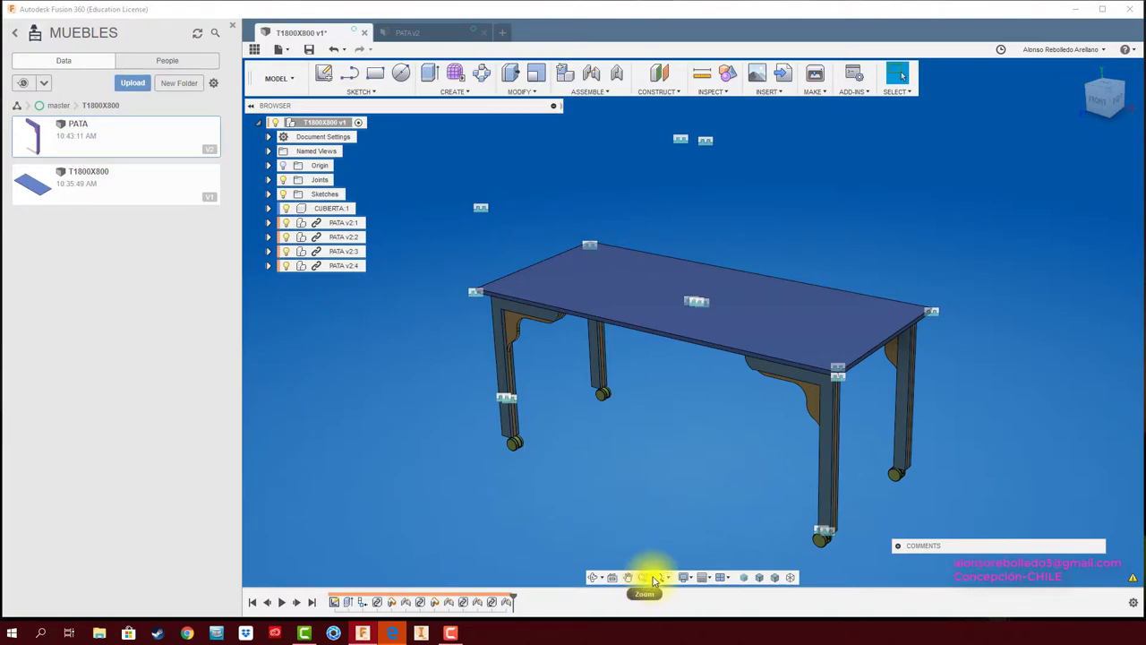
{"action": "left_click", "coordinate": [687, 578]}
{"action": "mouse_move", "coordinate": [714, 520]}
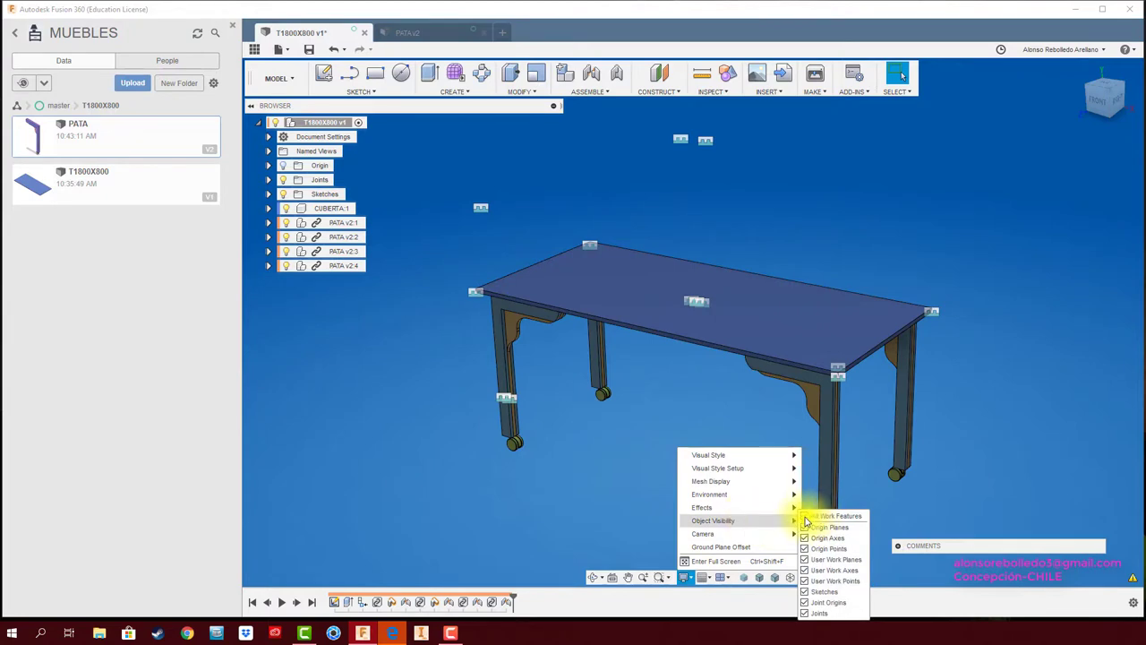
{"action": "left_click", "coordinate": [806, 517]}
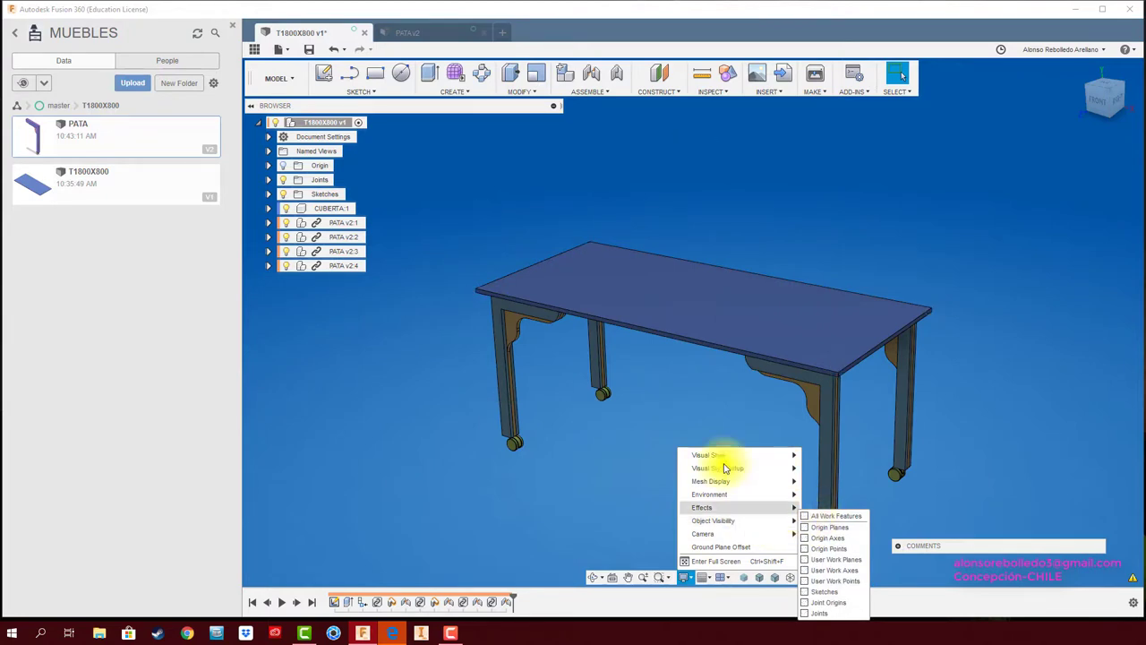
{"action": "left_click", "coordinate": [597, 453]}
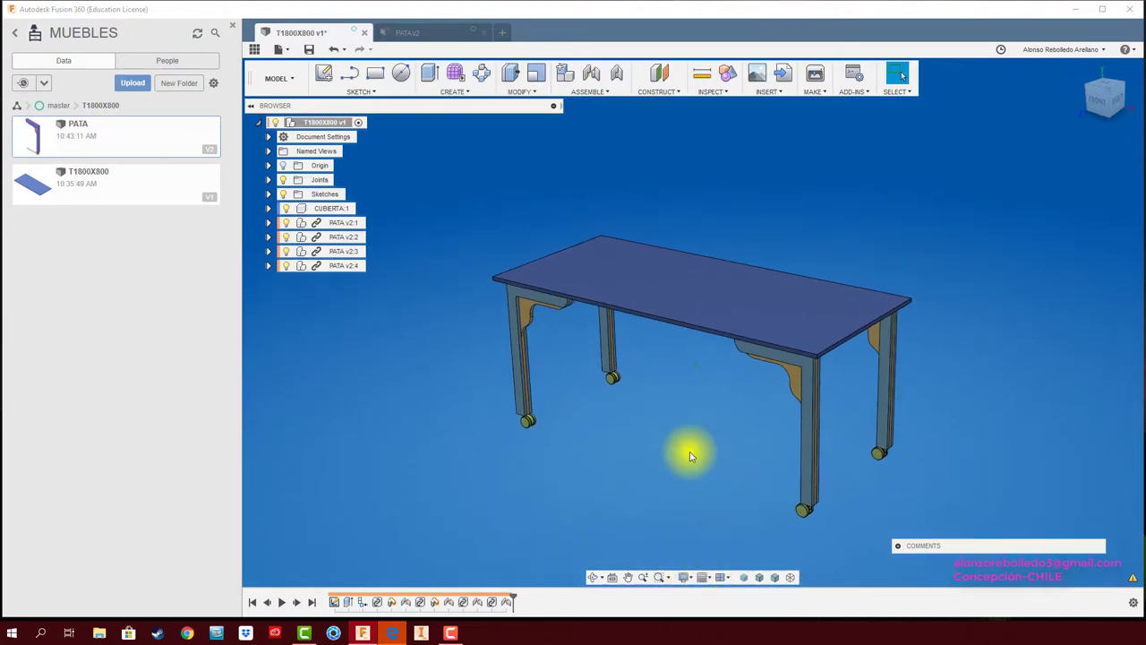